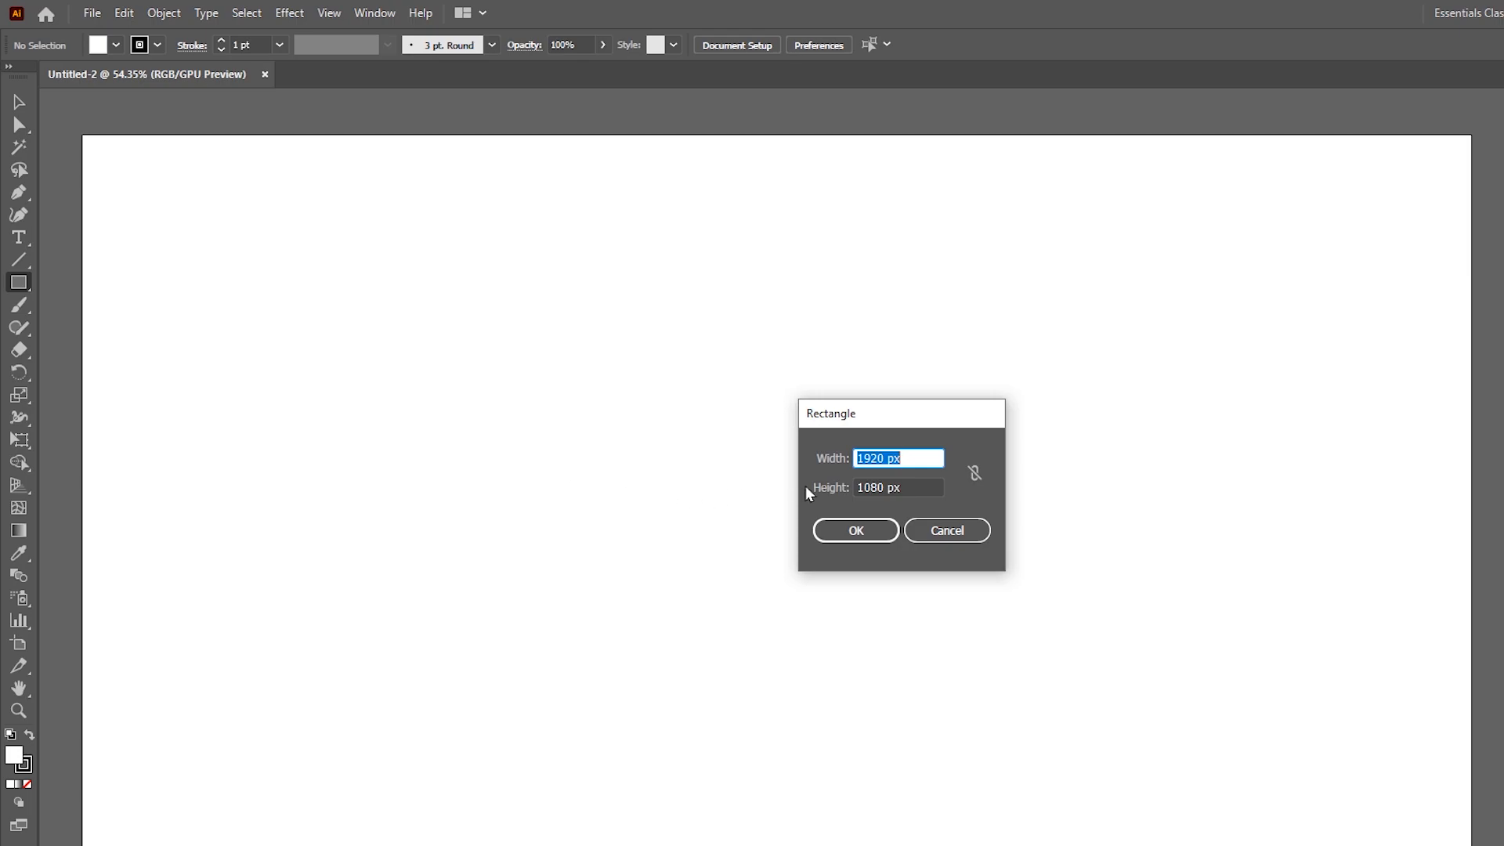
Step: Create a 1920 × 1080 px rectangle with a black fill and no stroke
drag(889, 487, 831, 493)
click(851, 530)
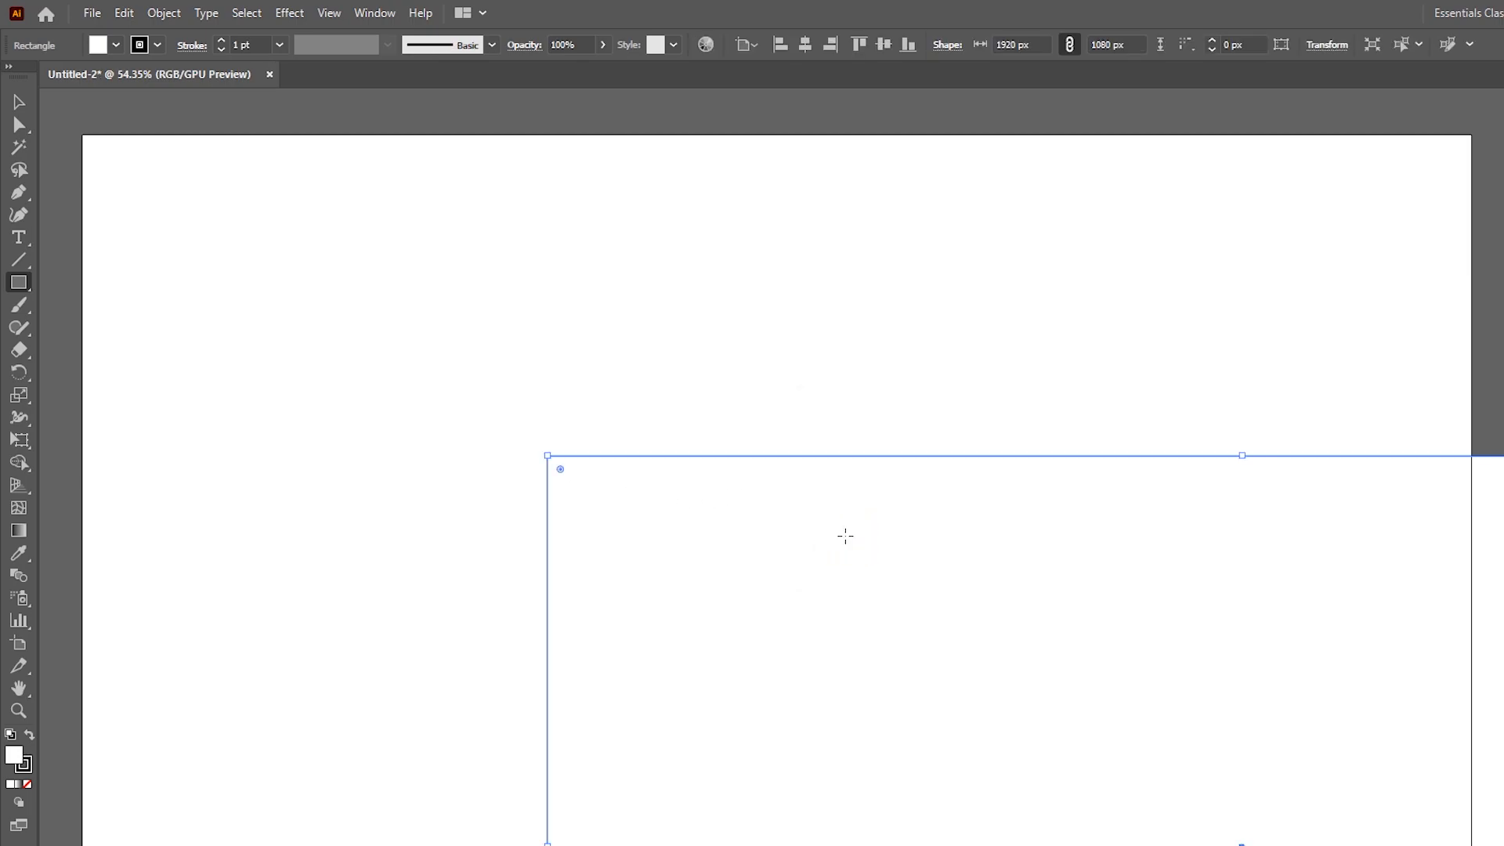
click(96, 48)
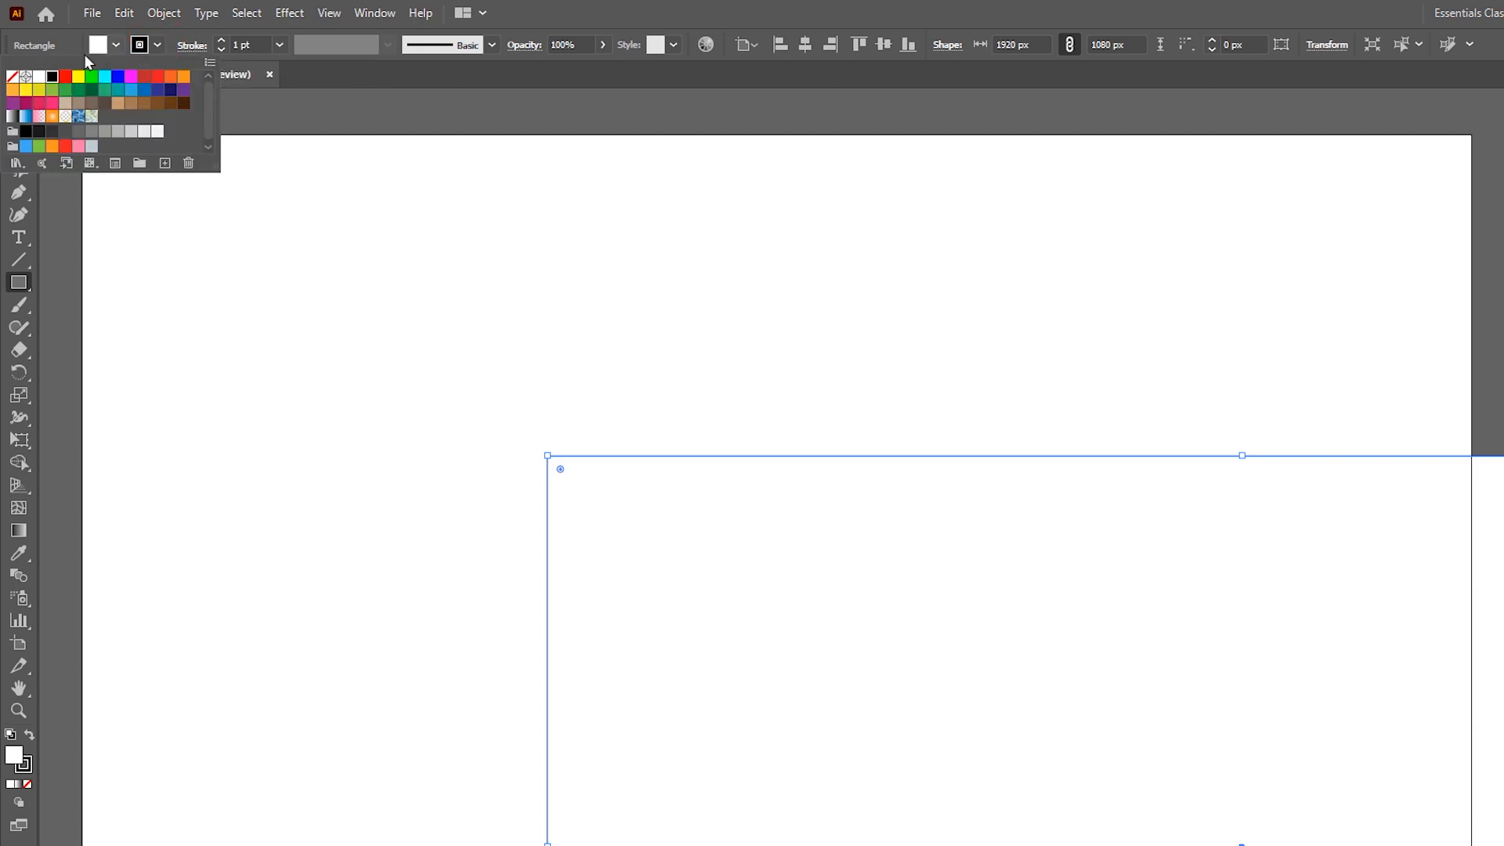
click(12, 76)
click(114, 47)
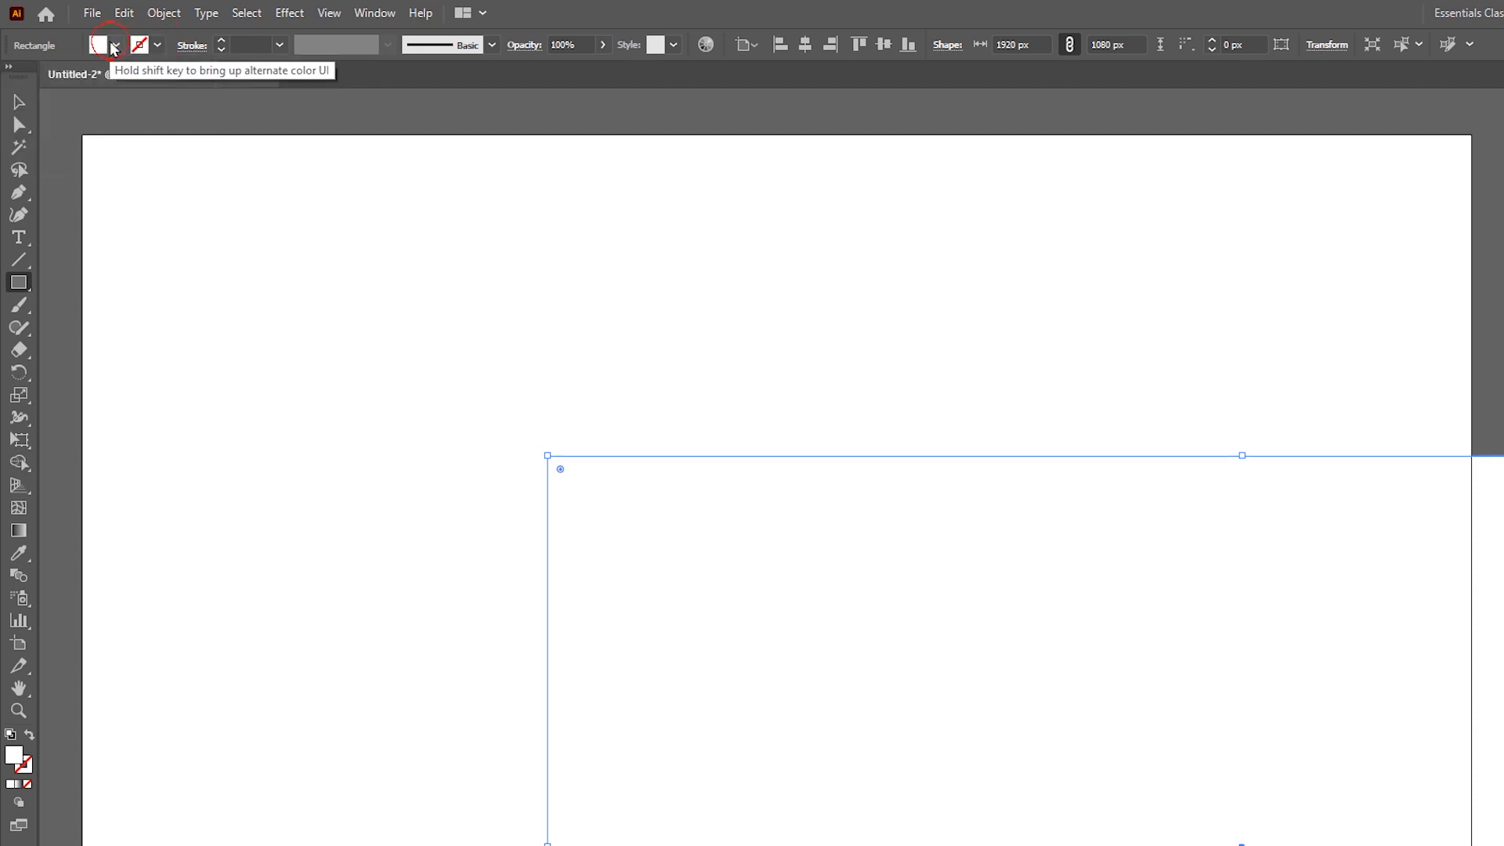
click(114, 46)
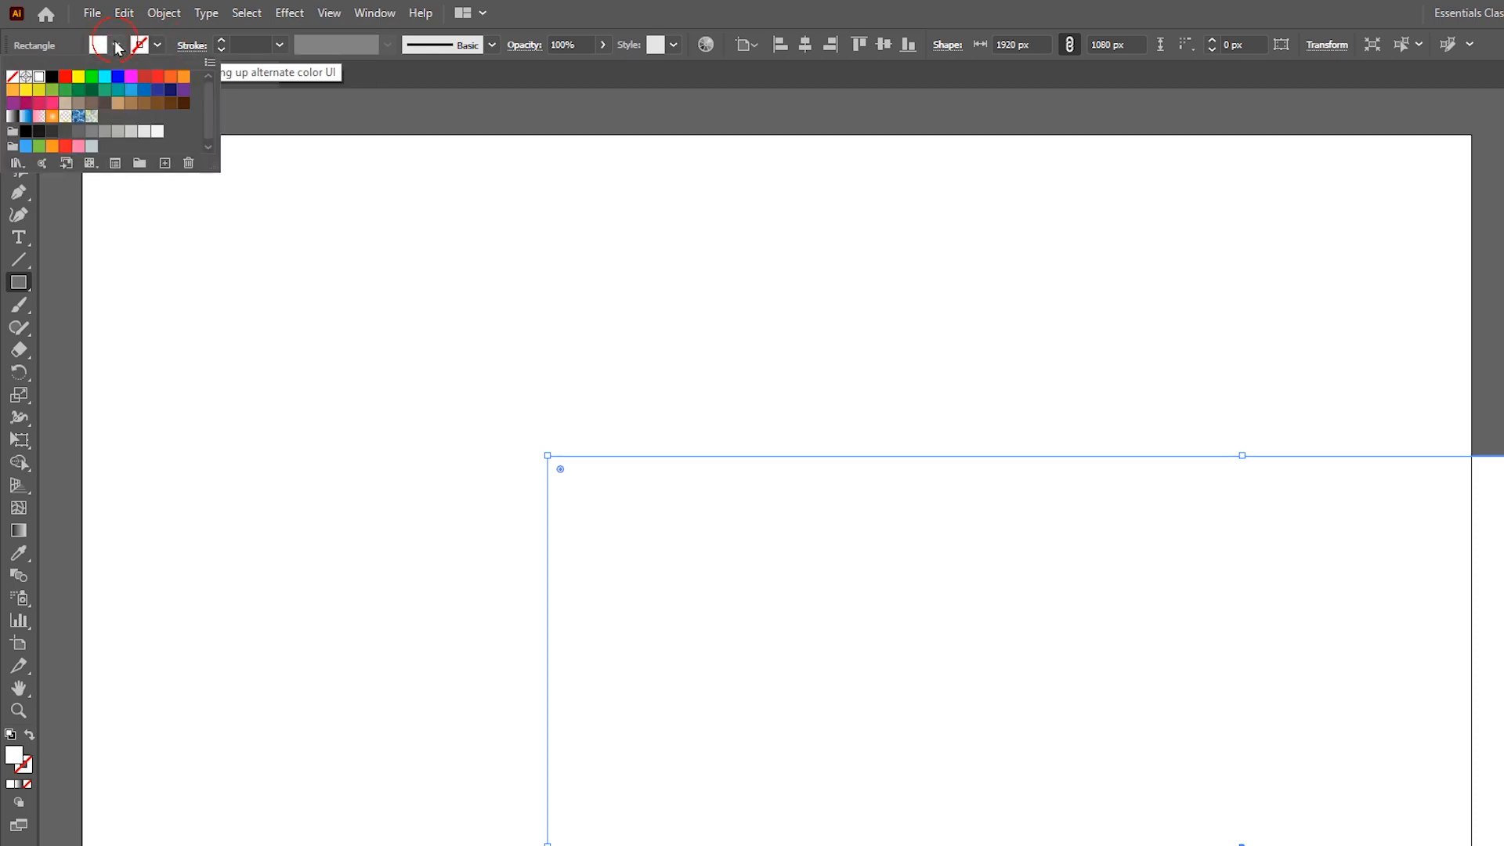
click(52, 77)
click(243, 100)
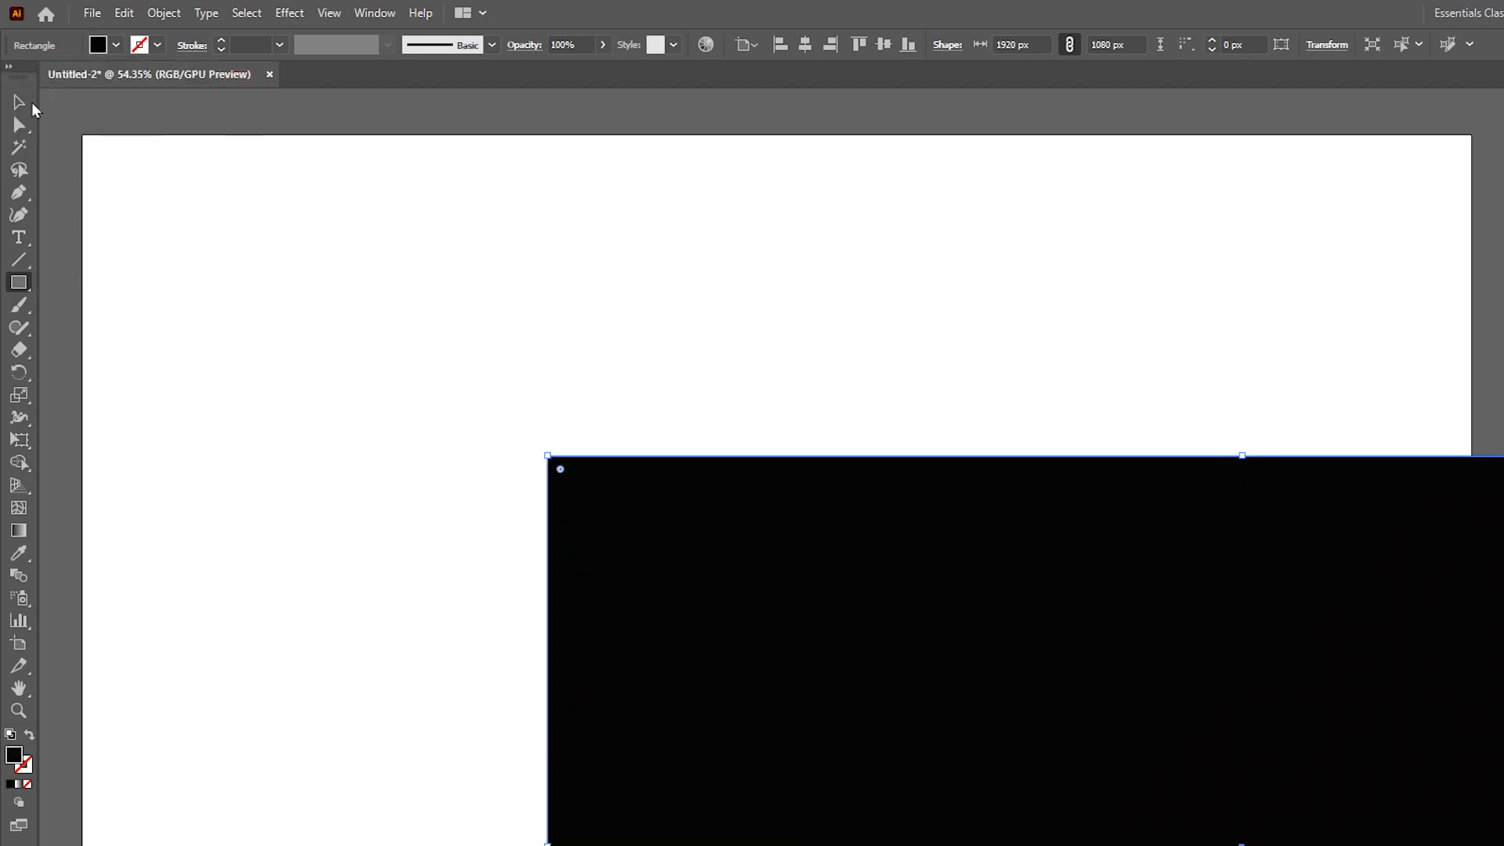
Step: Align the black rectangle to the artboard's left edge and vertical center, and lock it
click(19, 102)
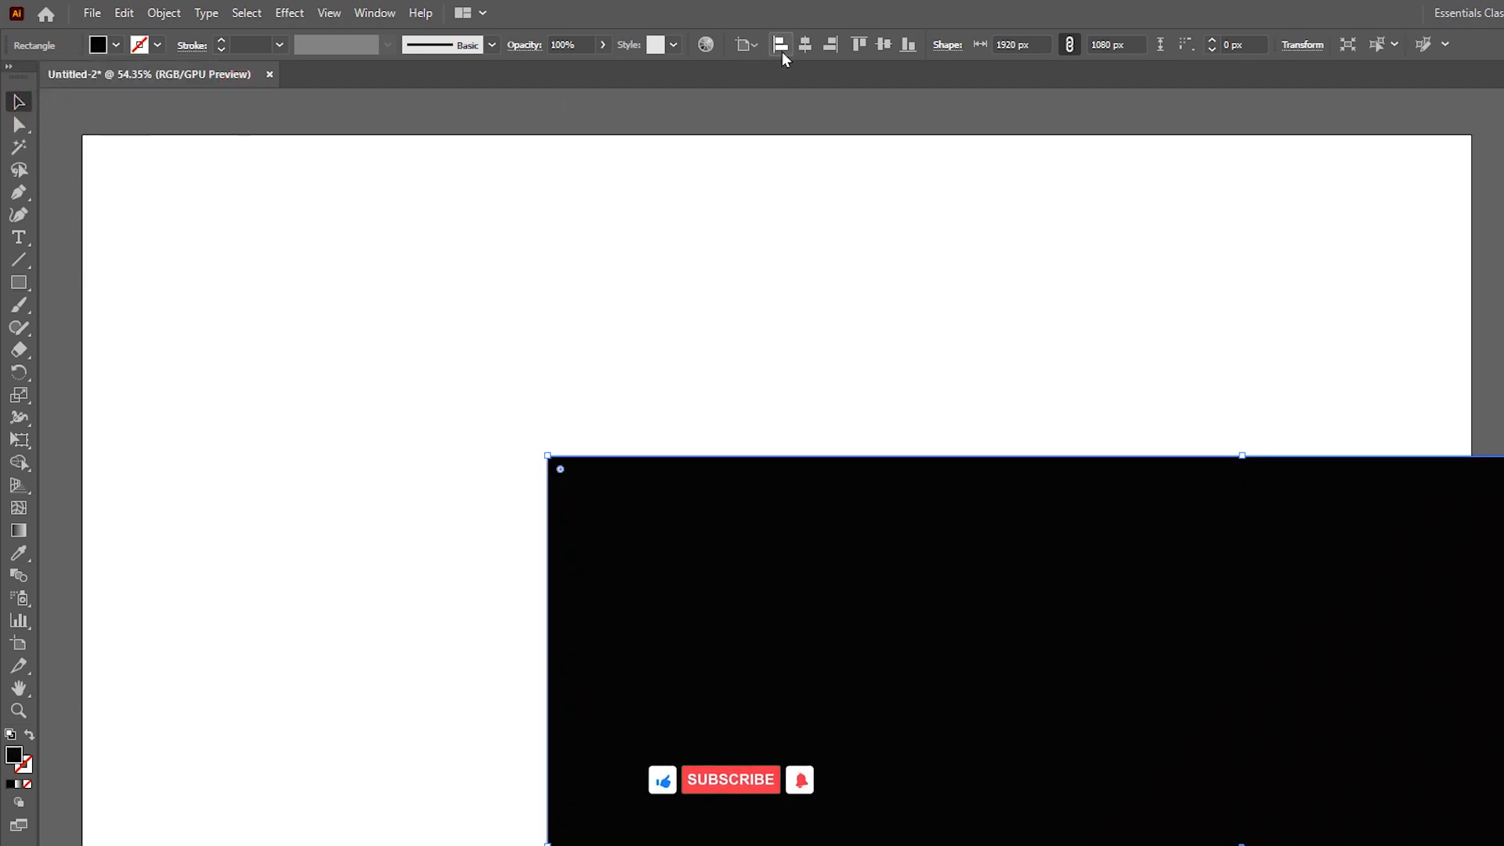
click(780, 45)
click(883, 44)
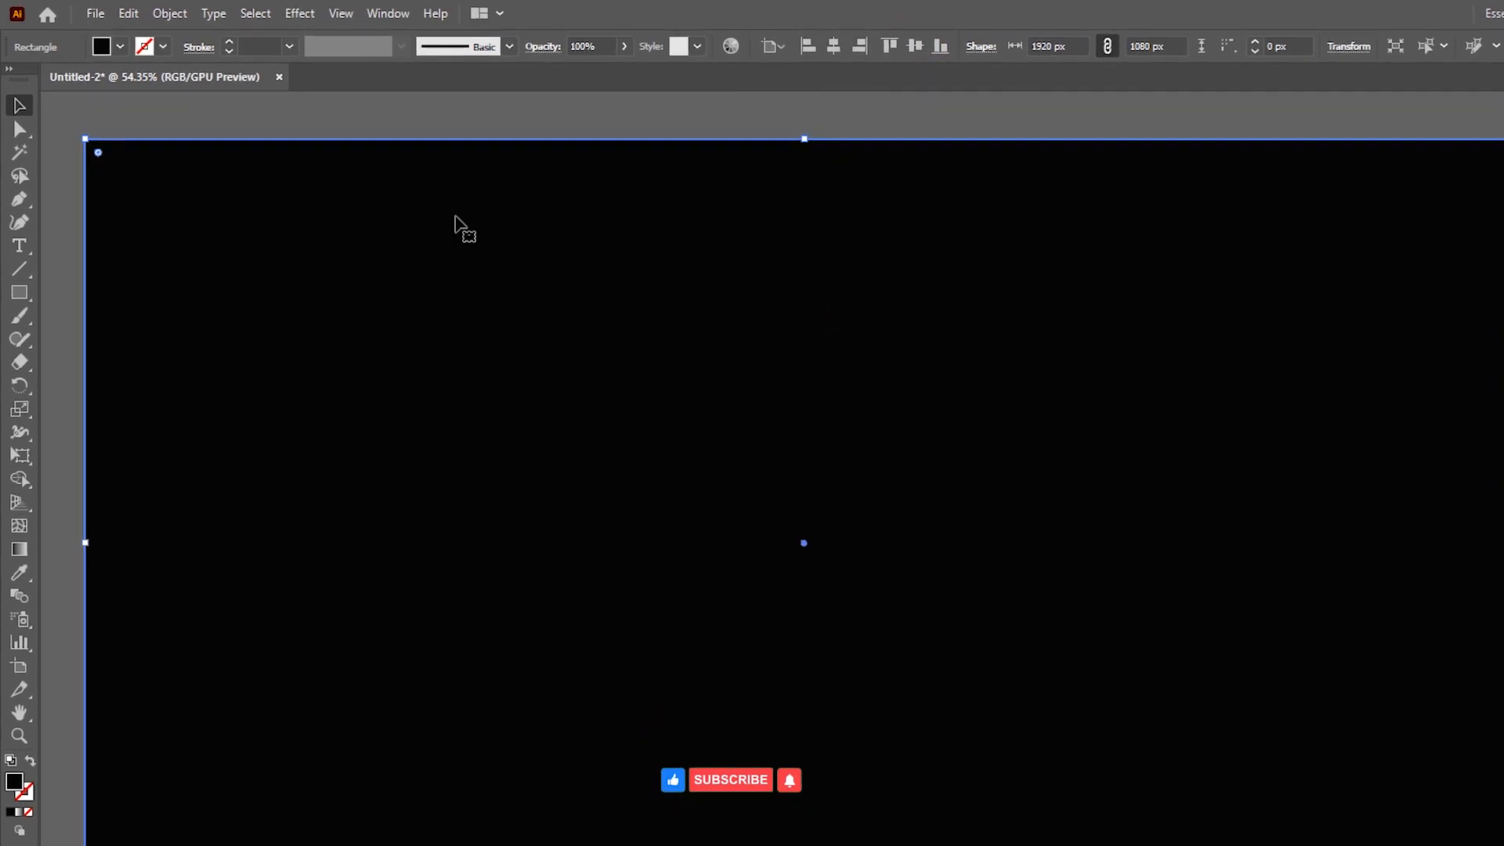
click(169, 13)
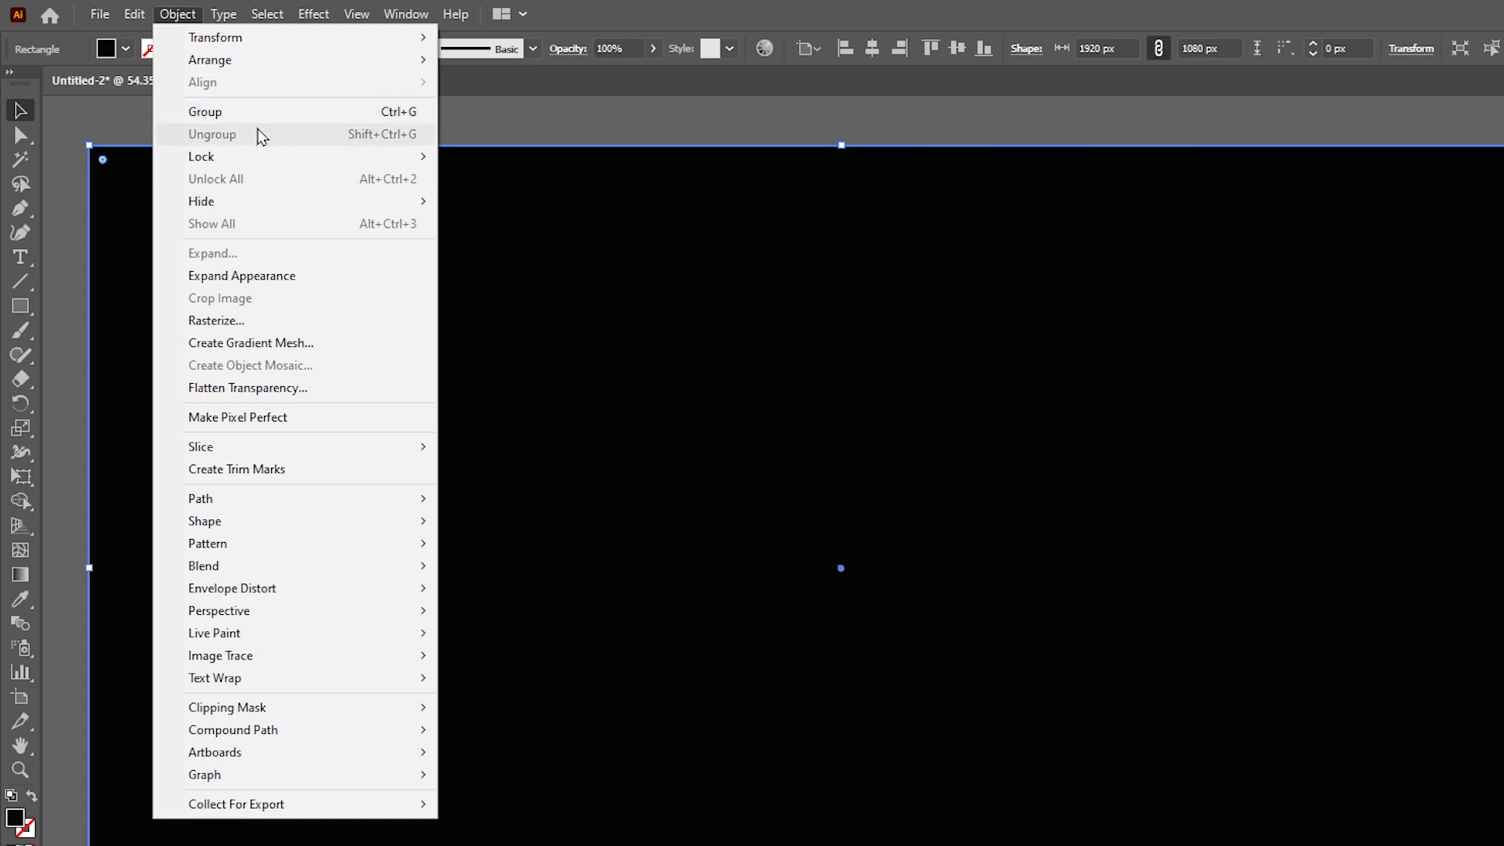
mouse_move(357, 160)
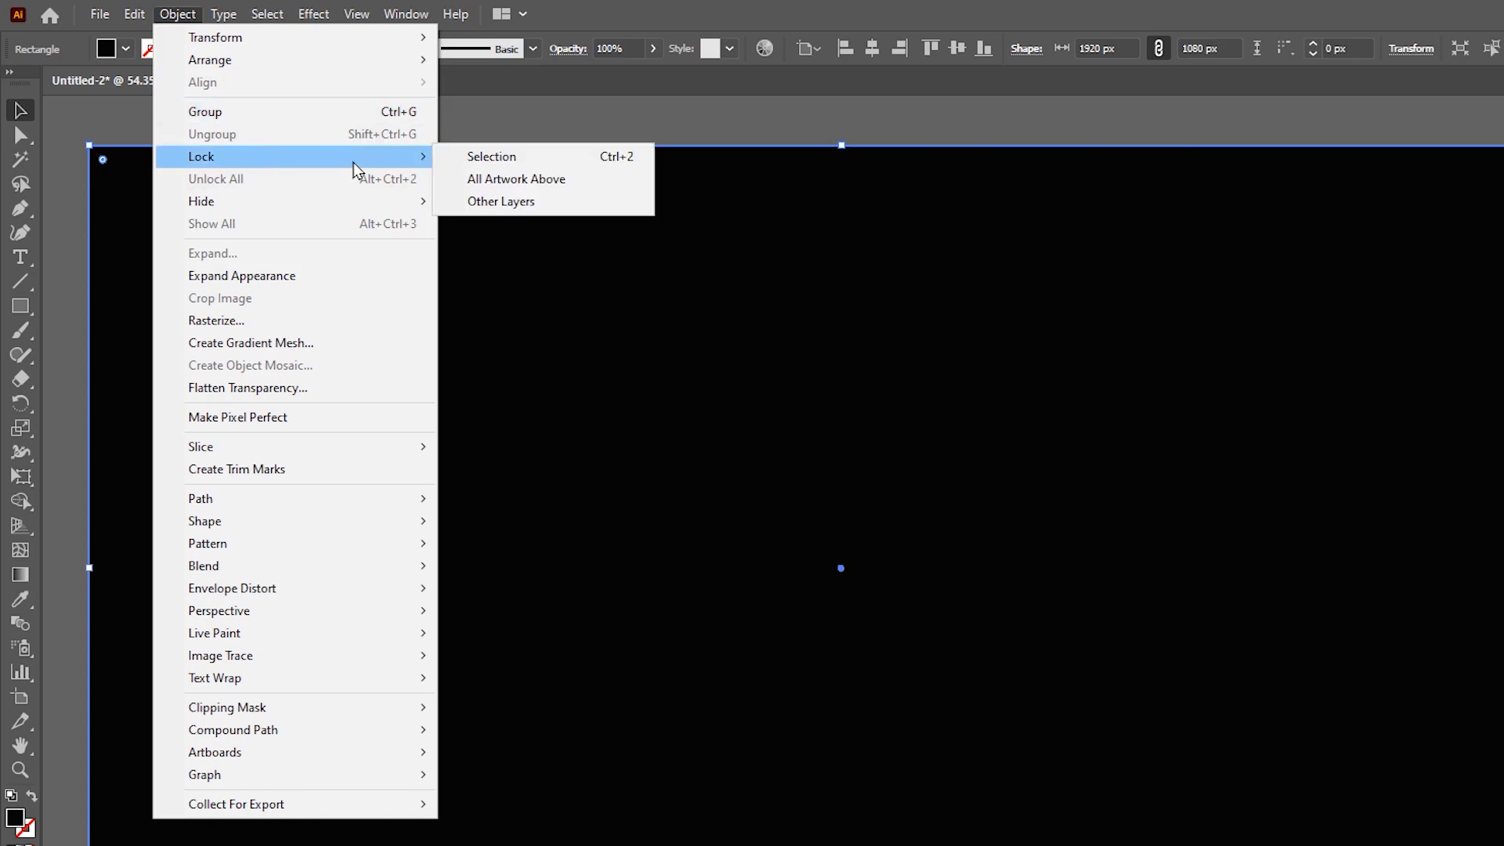
click(518, 163)
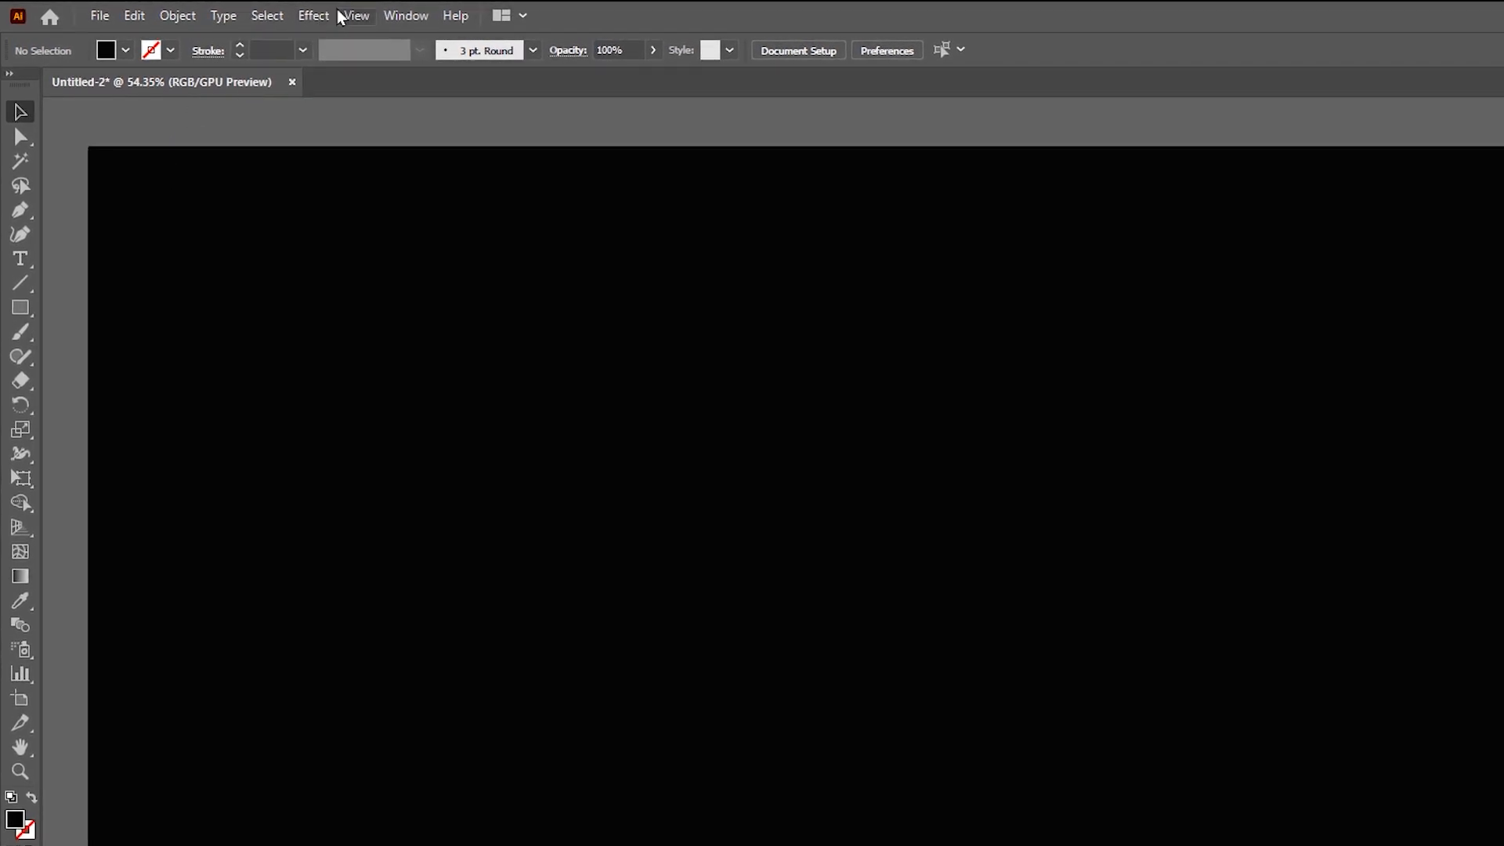
Step: Show the rulers around the document
click(344, 16)
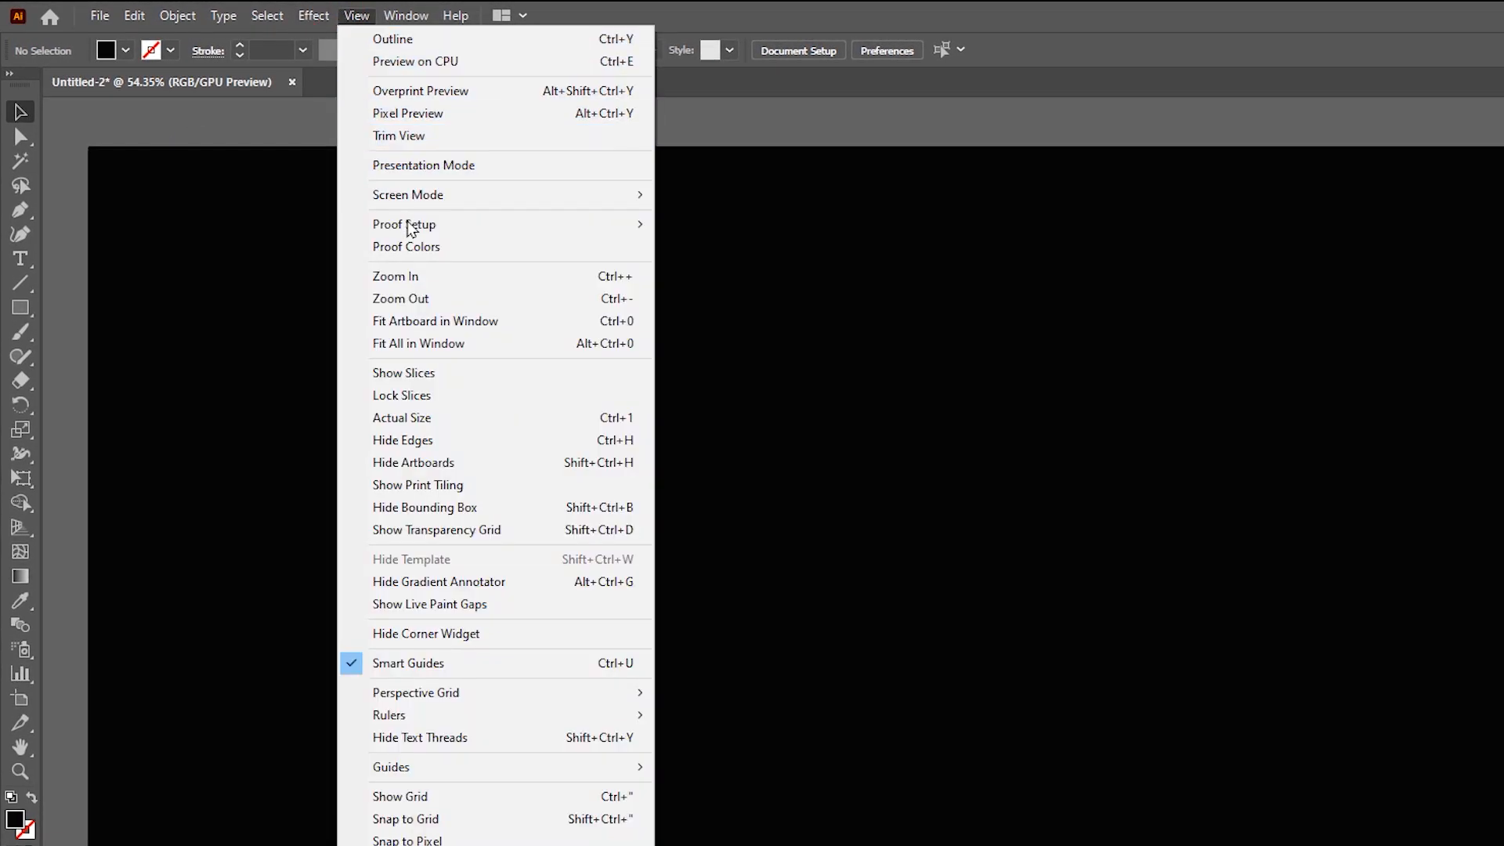
mouse_move(489, 729)
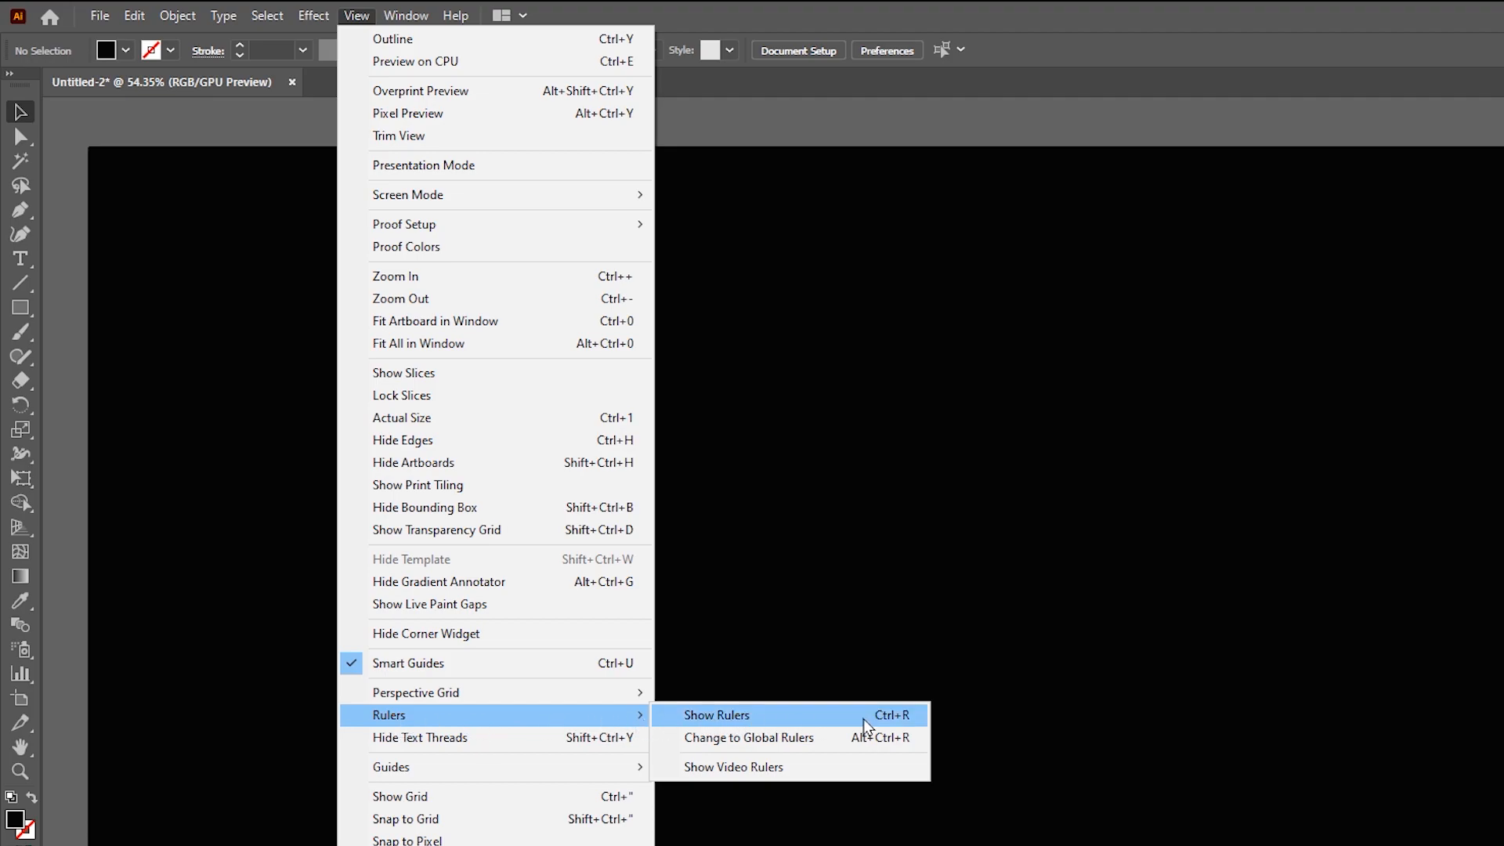
click(912, 719)
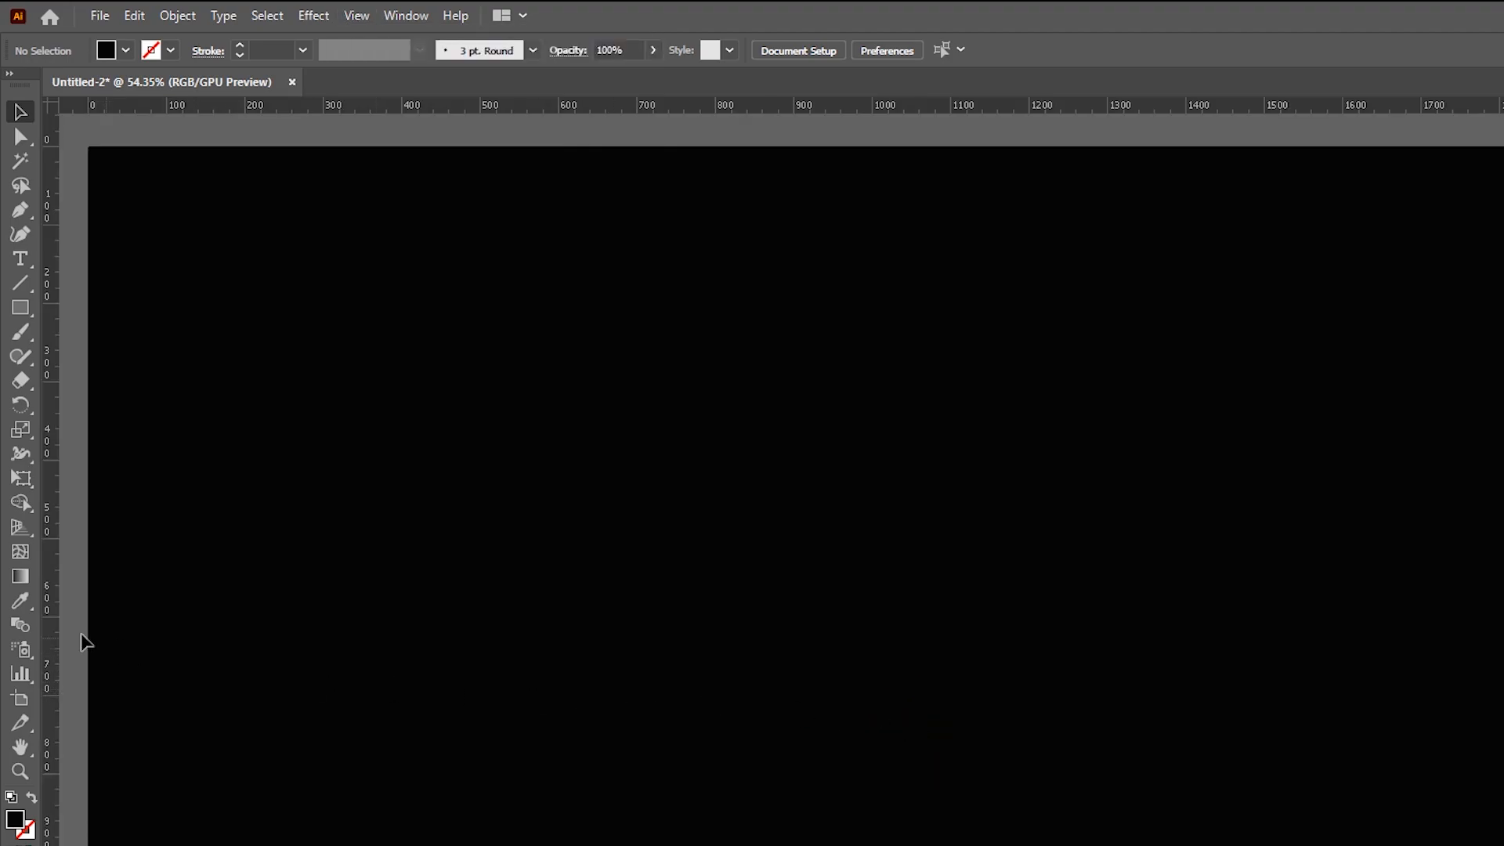
Step: Add one vertical and one horizontal guide, centering each on the artboard
drag(57, 619, 592, 627)
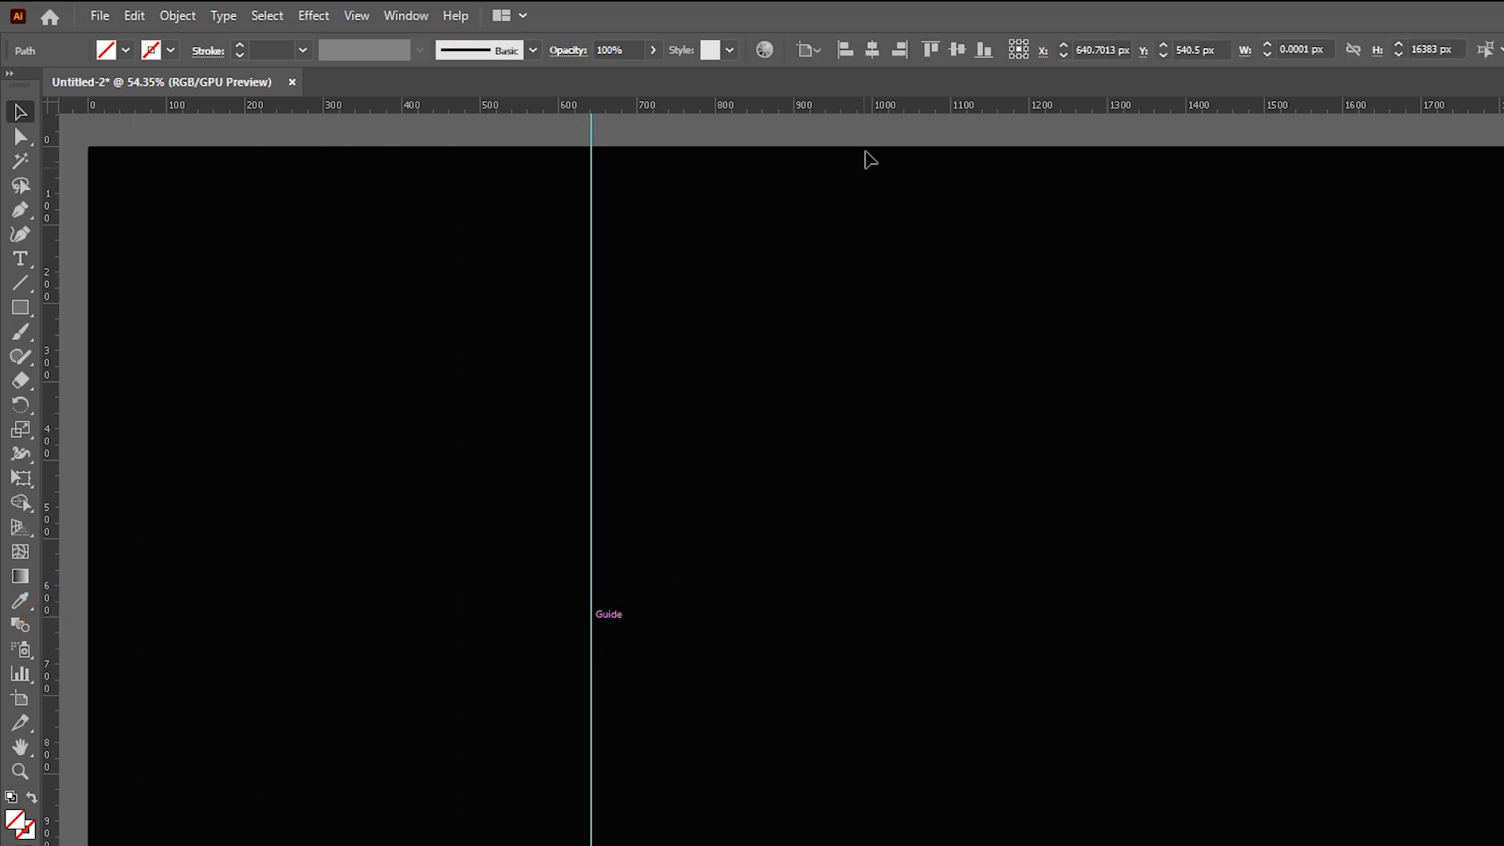
click(874, 51)
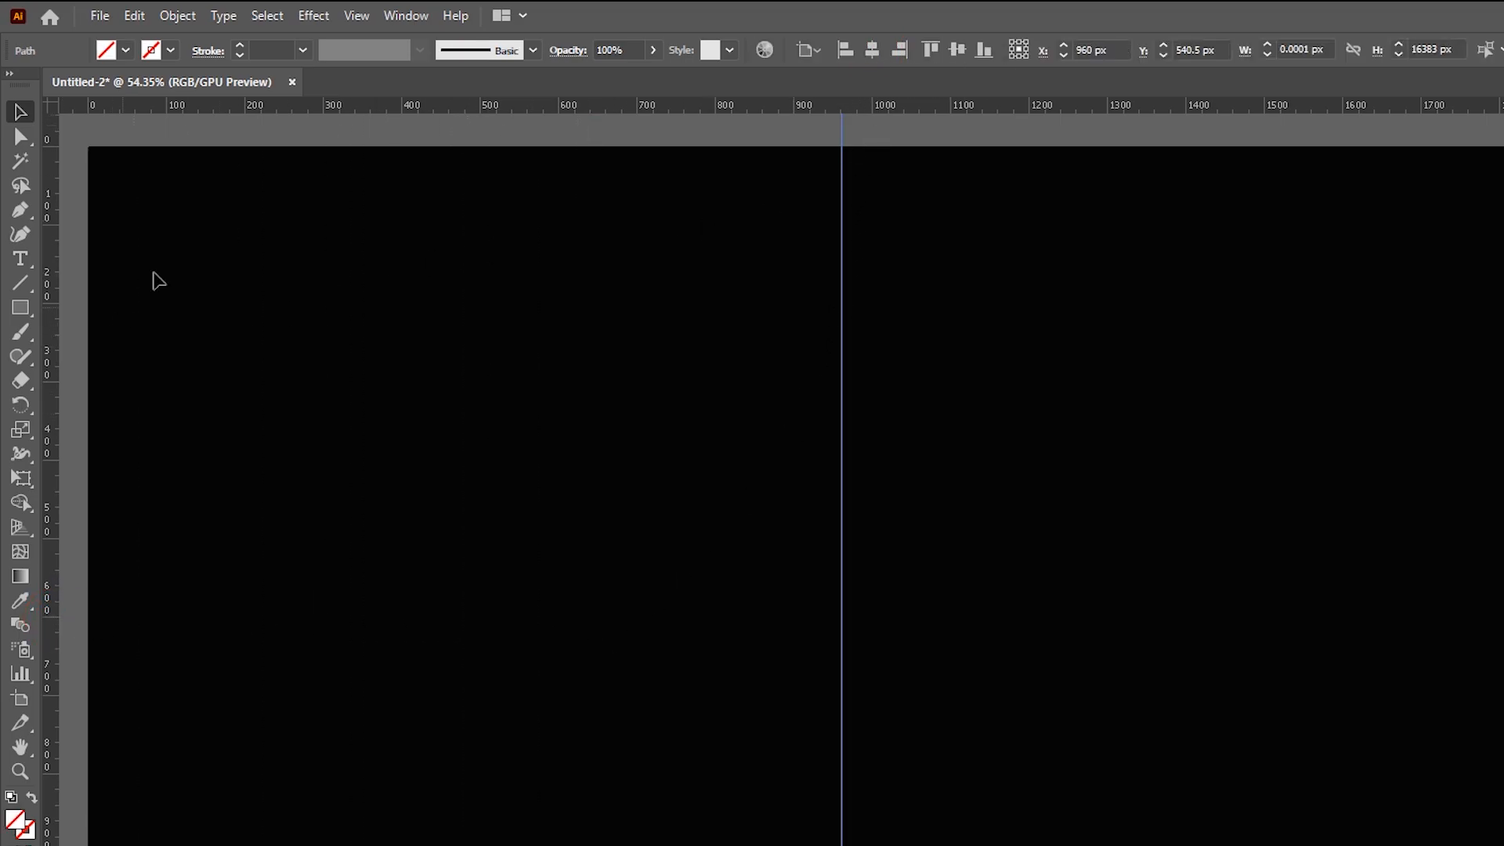
drag(388, 106, 406, 441)
click(955, 52)
Step: Select both center guides and lock them
drag(685, 430, 924, 683)
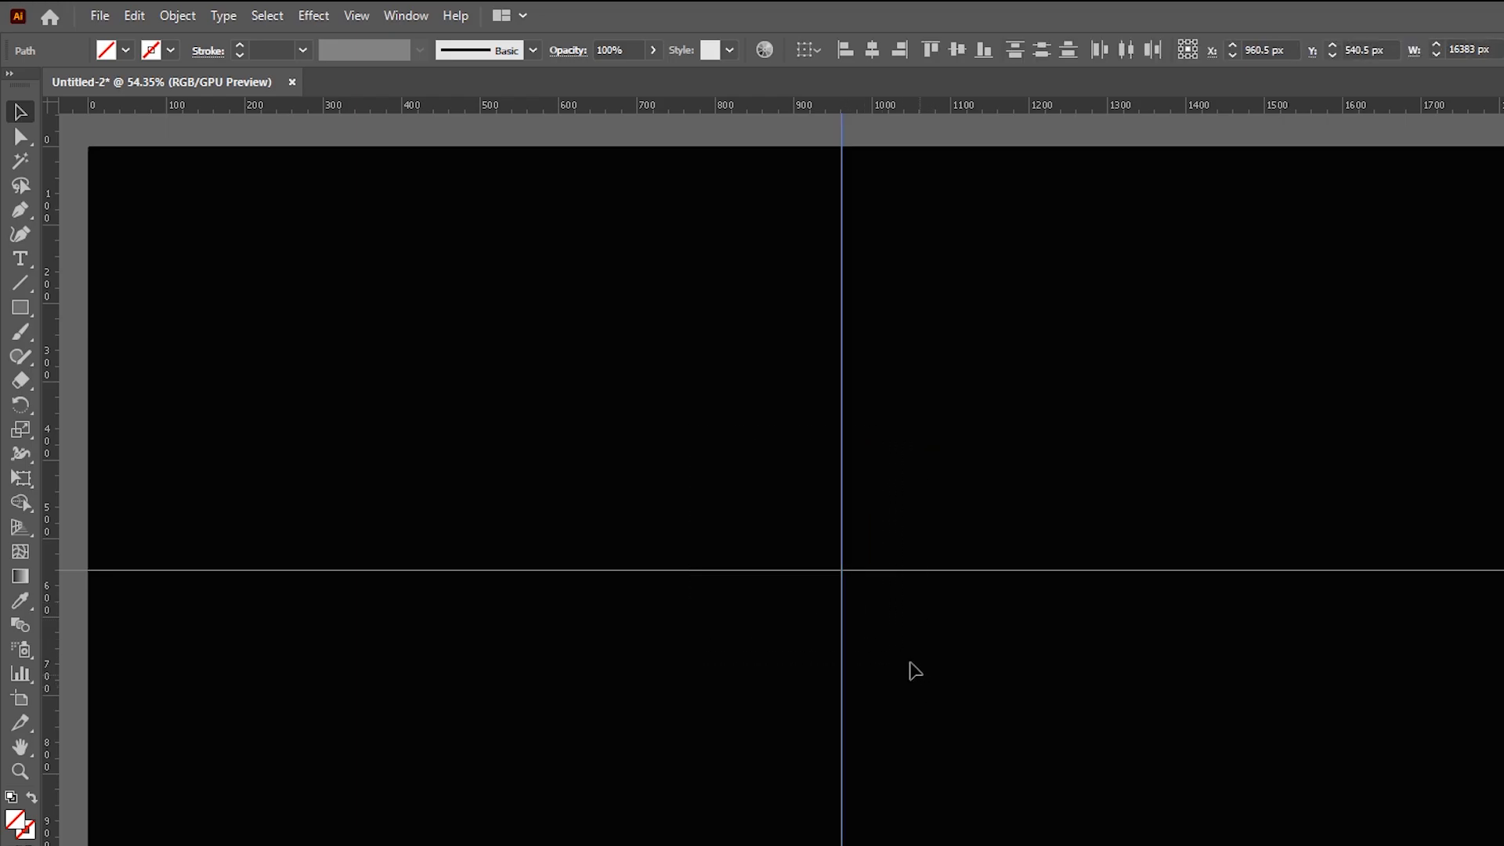
click(179, 18)
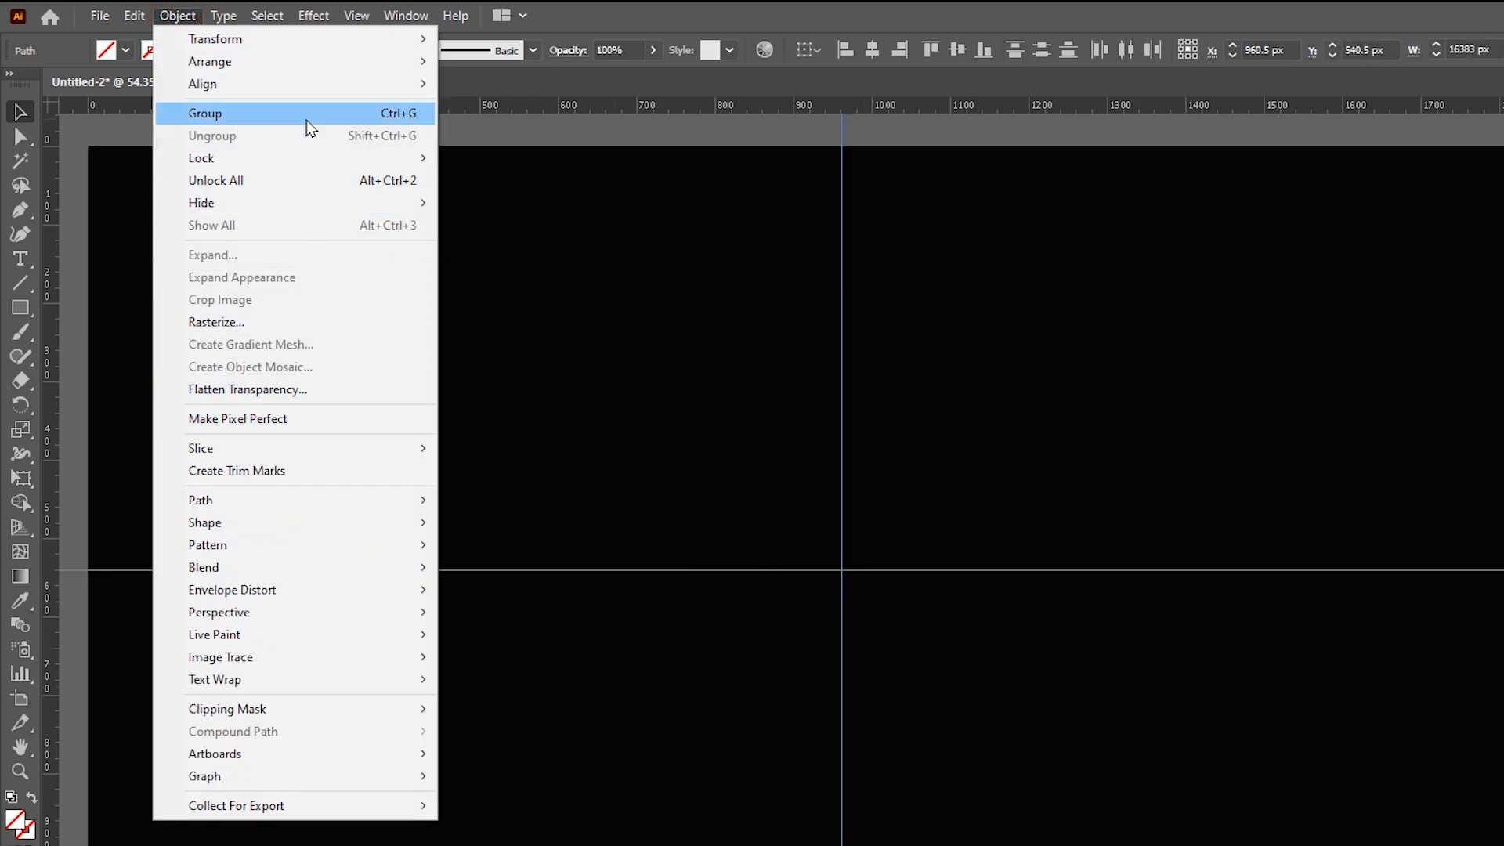
mouse_move(382, 162)
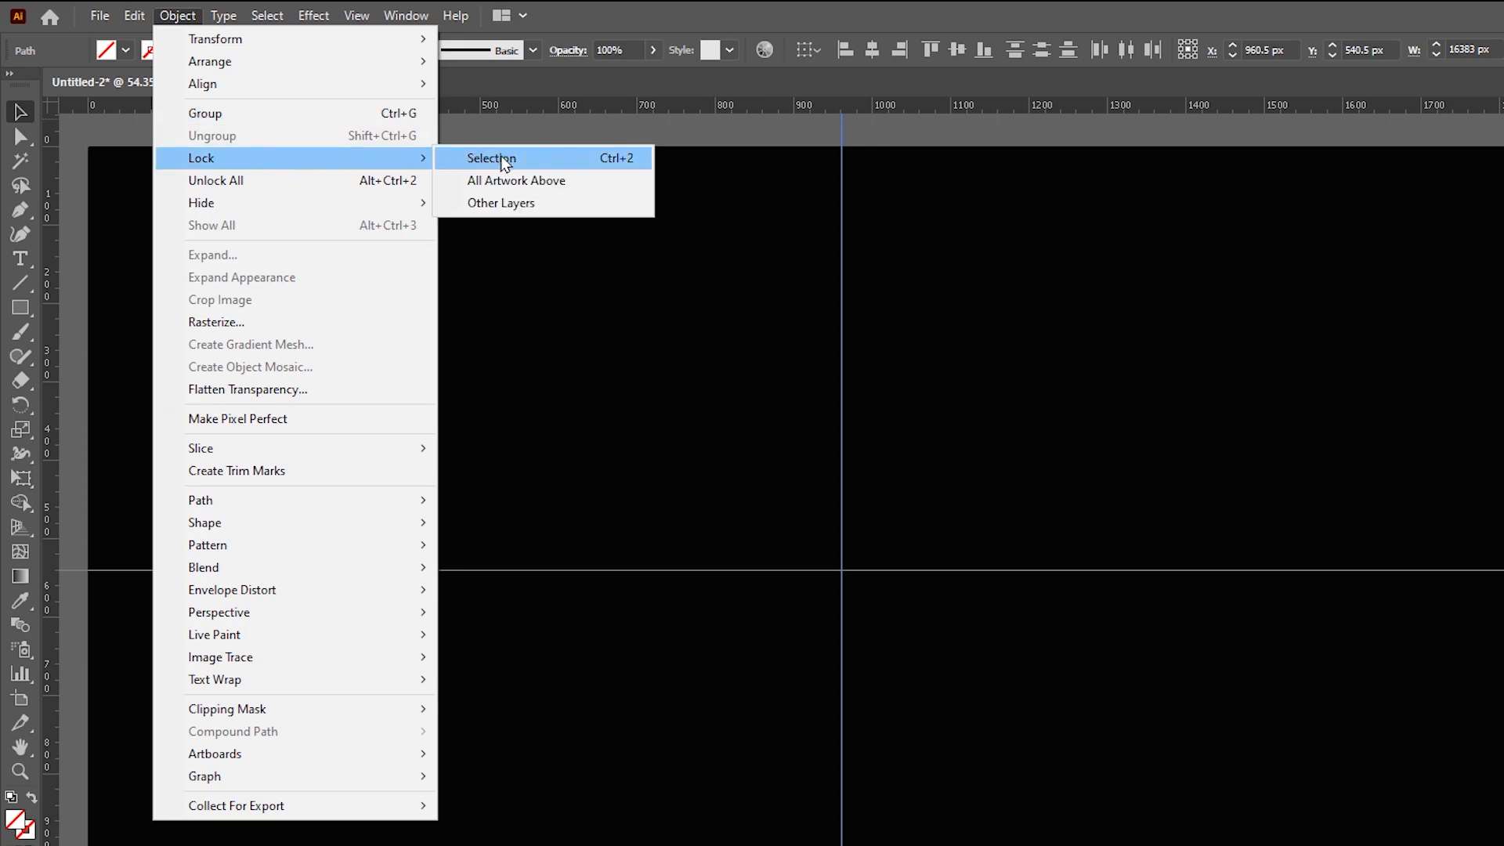
click(608, 161)
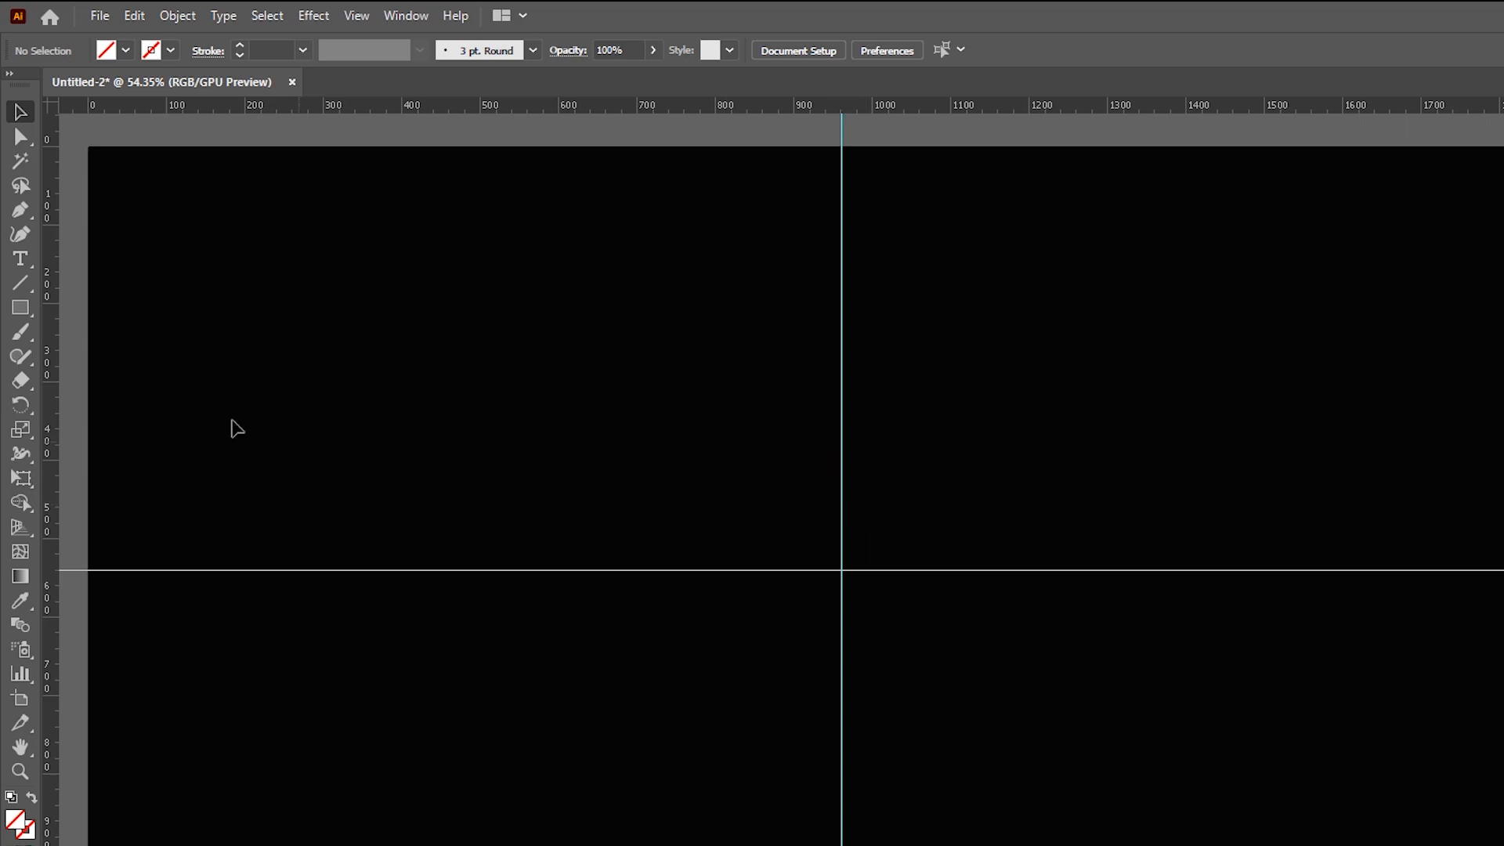
Step: Draw a circle about 657 px in diameter and give it a white 2 pt stroke
drag(30, 327, 137, 357)
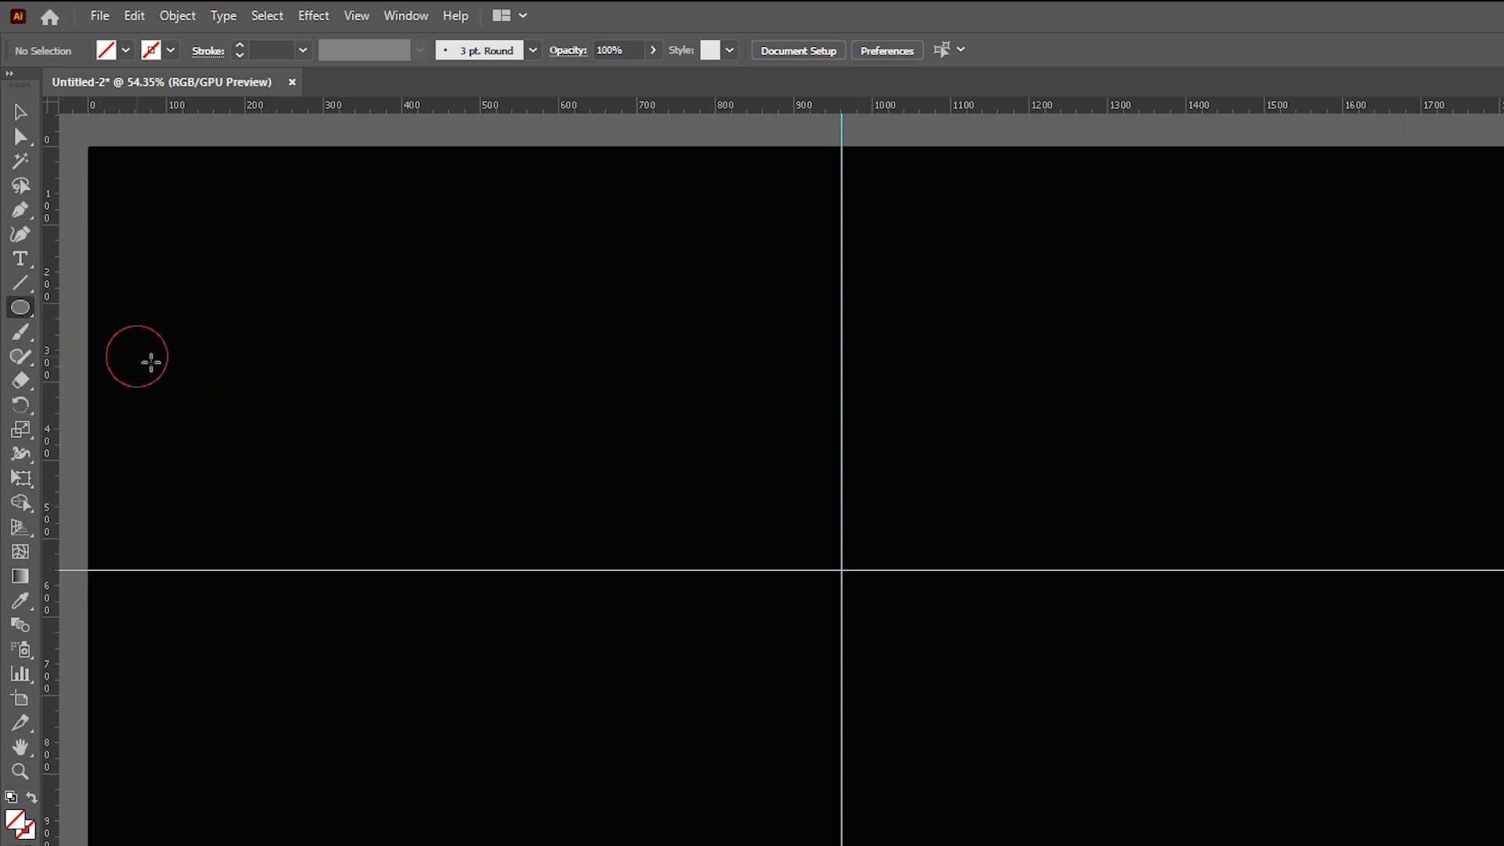
drag(520, 394, 967, 760)
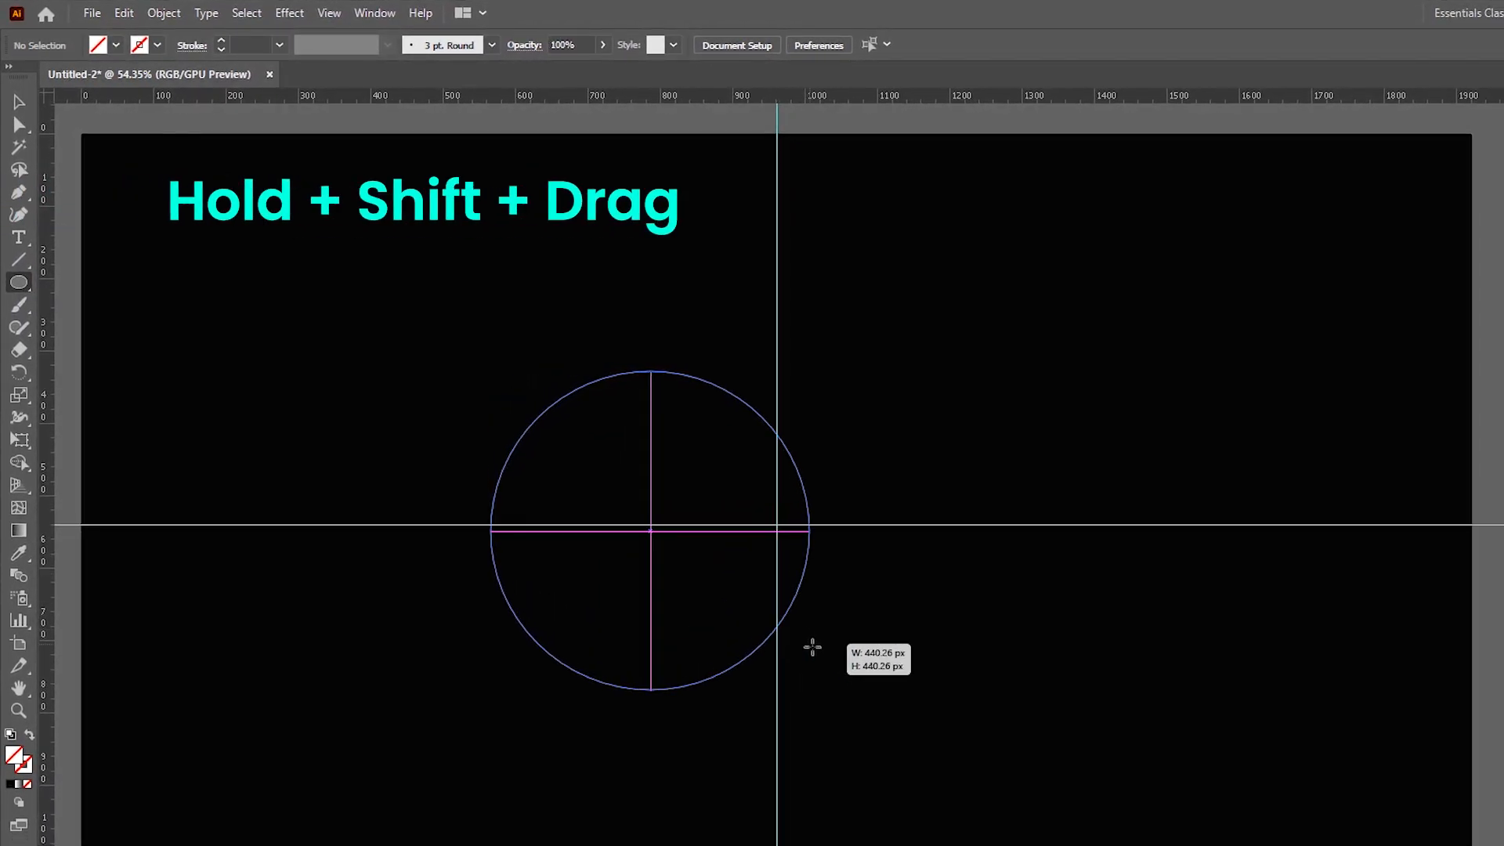
click(159, 45)
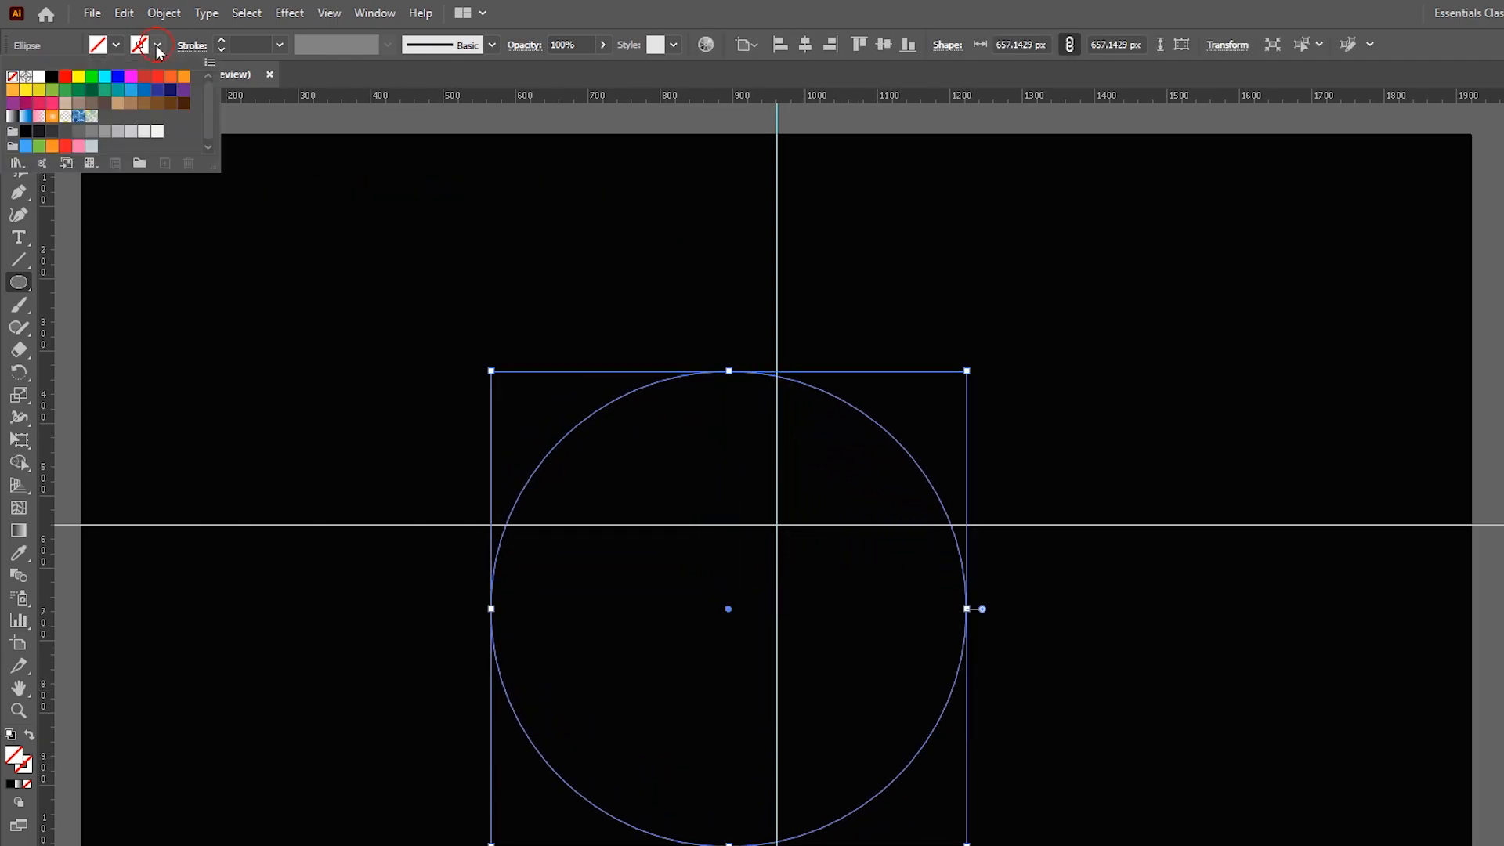
click(38, 78)
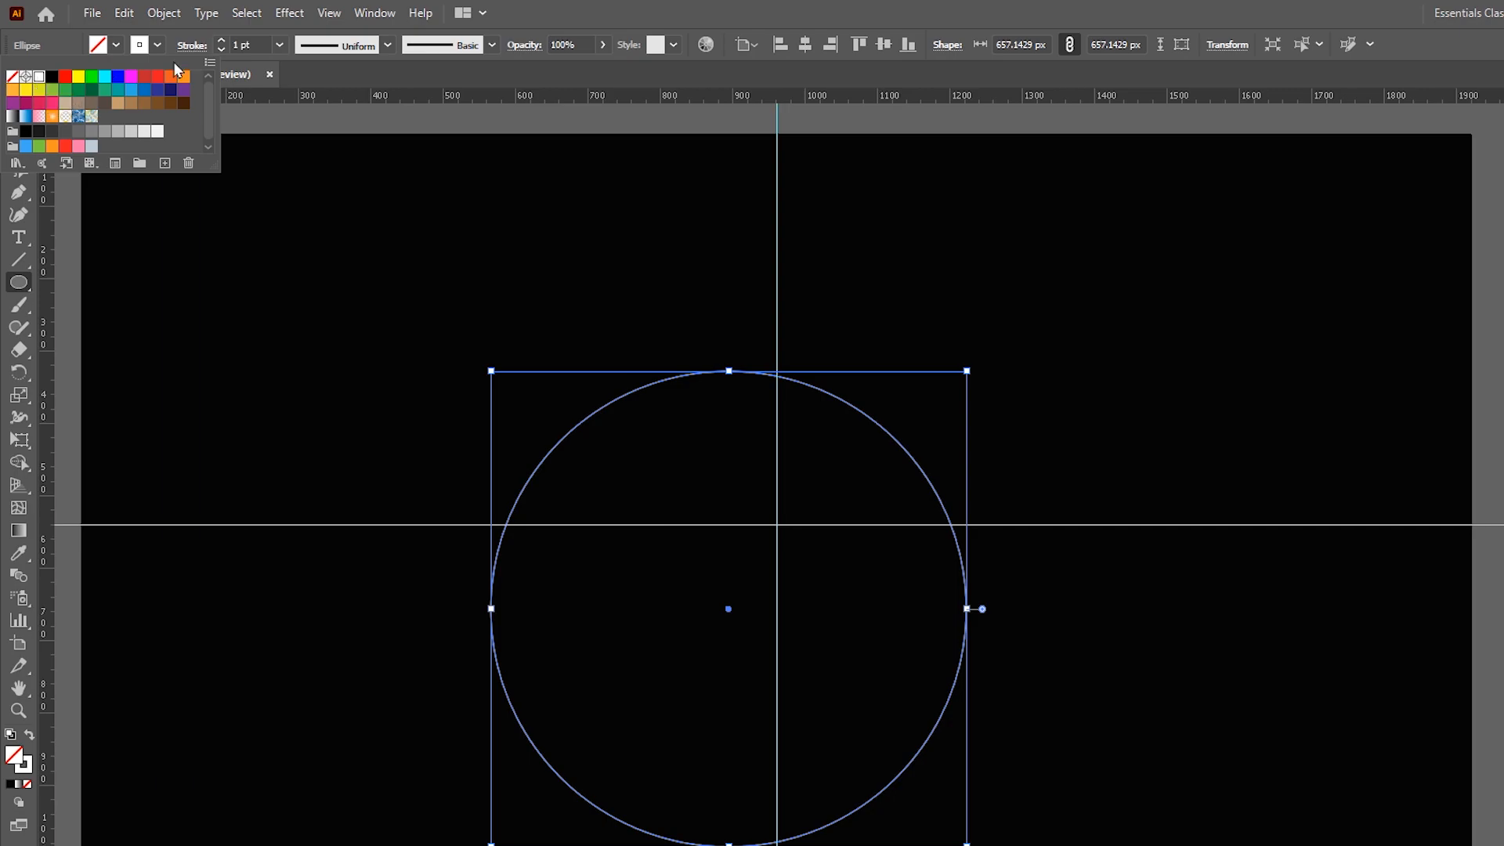
click(222, 45)
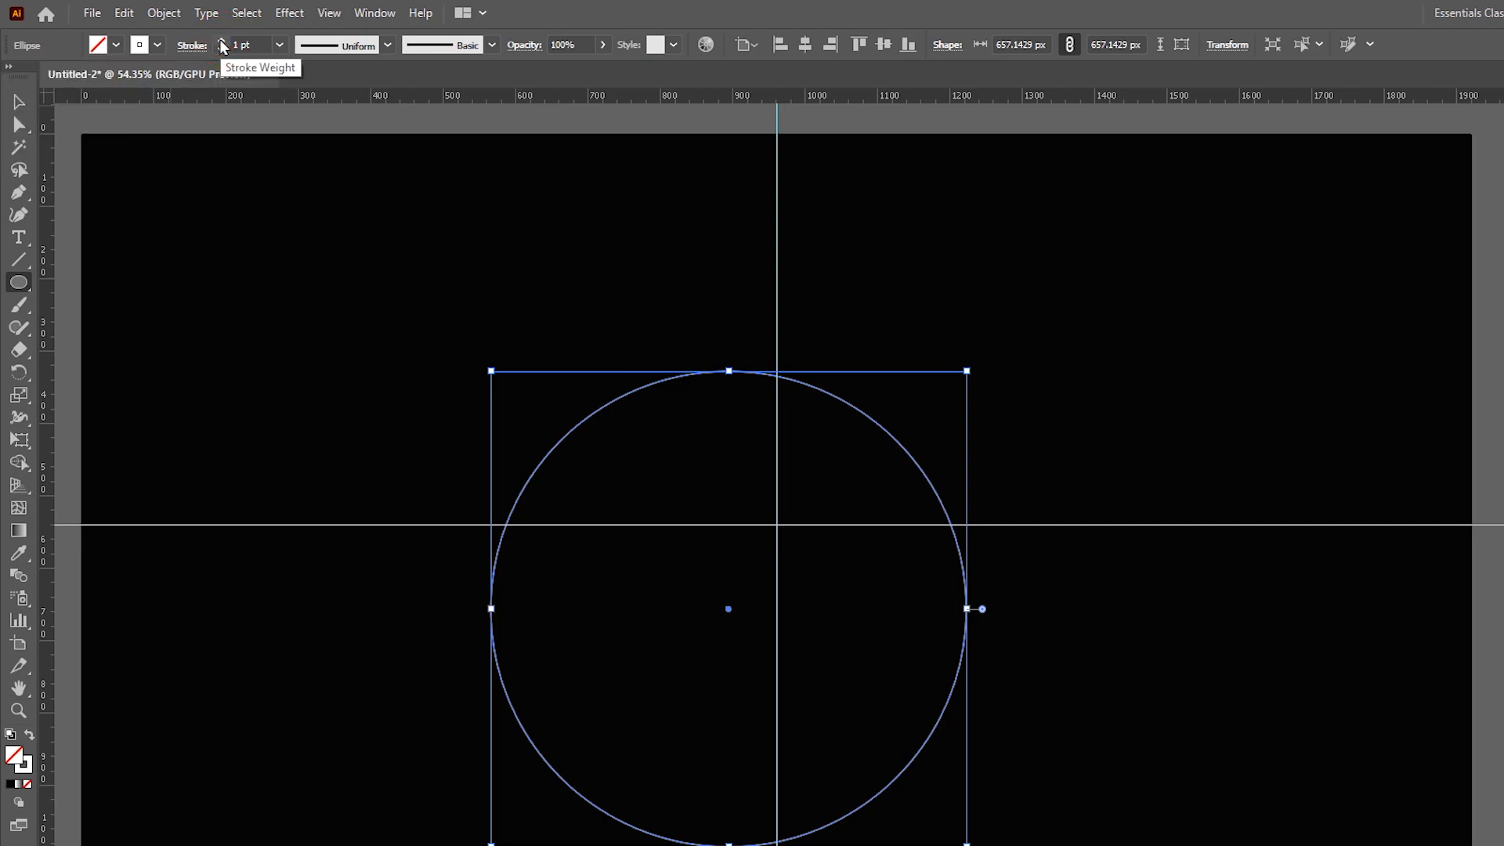
click(222, 42)
Step: Center the white circle horizontally and vertically on the artboard
click(18, 102)
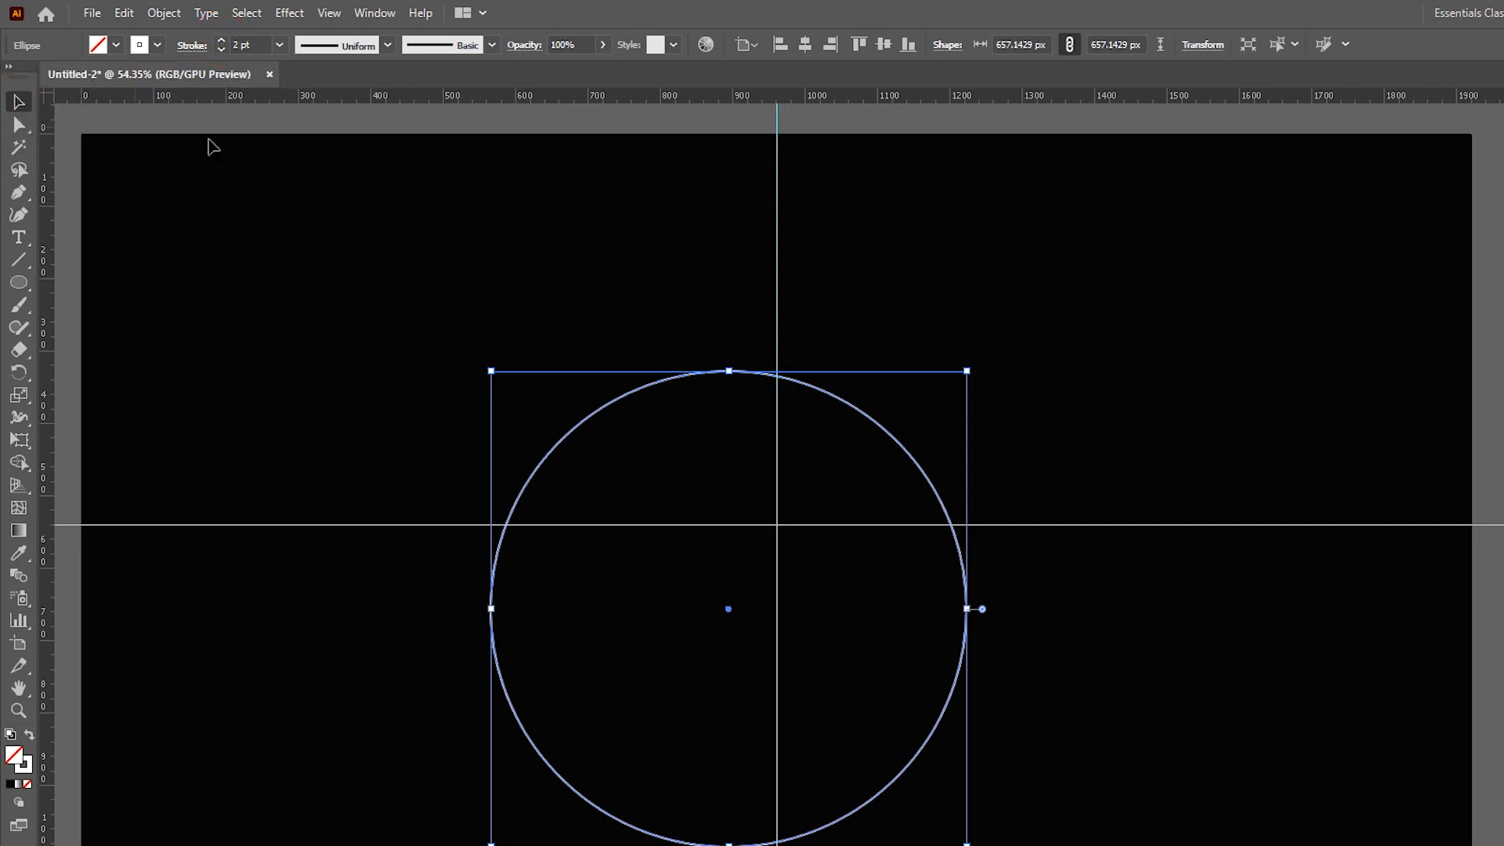
click(805, 45)
click(883, 45)
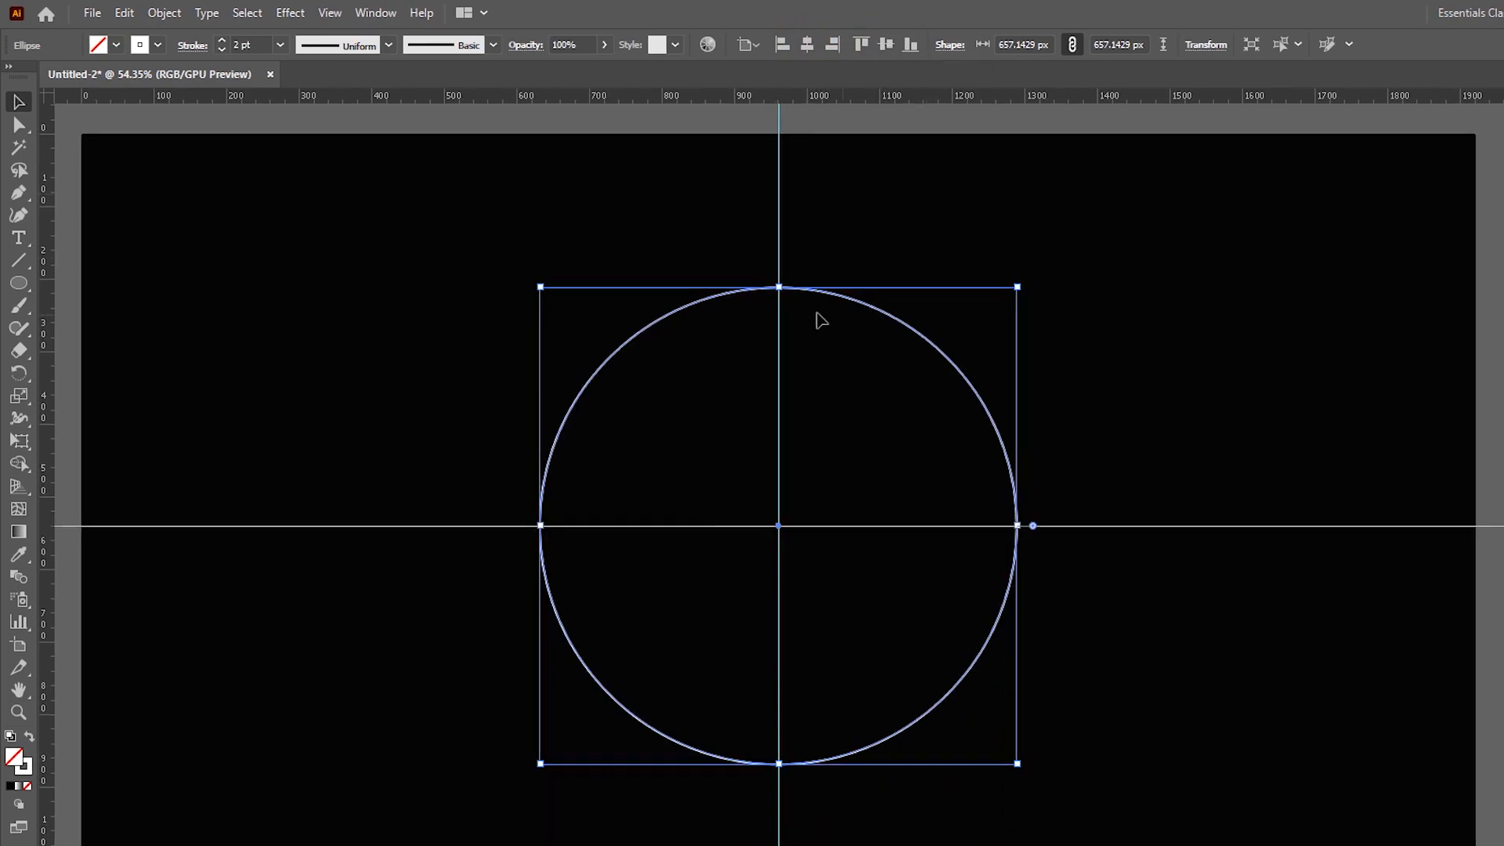
Step: Copy the circle, paste it in front, and shrink the copy around its center to about 115 px in diameter
click(134, 11)
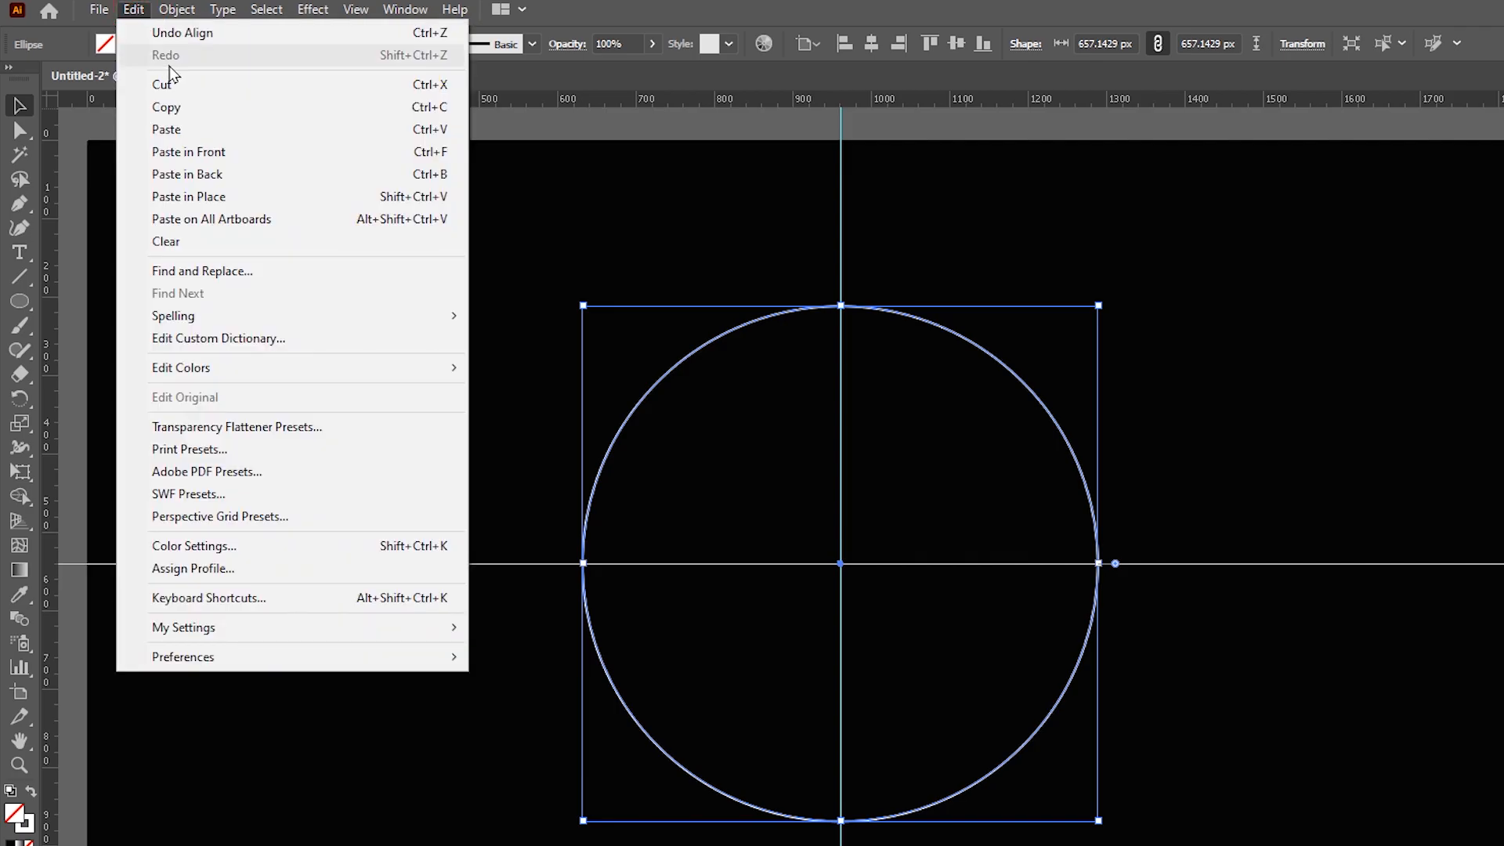
click(210, 110)
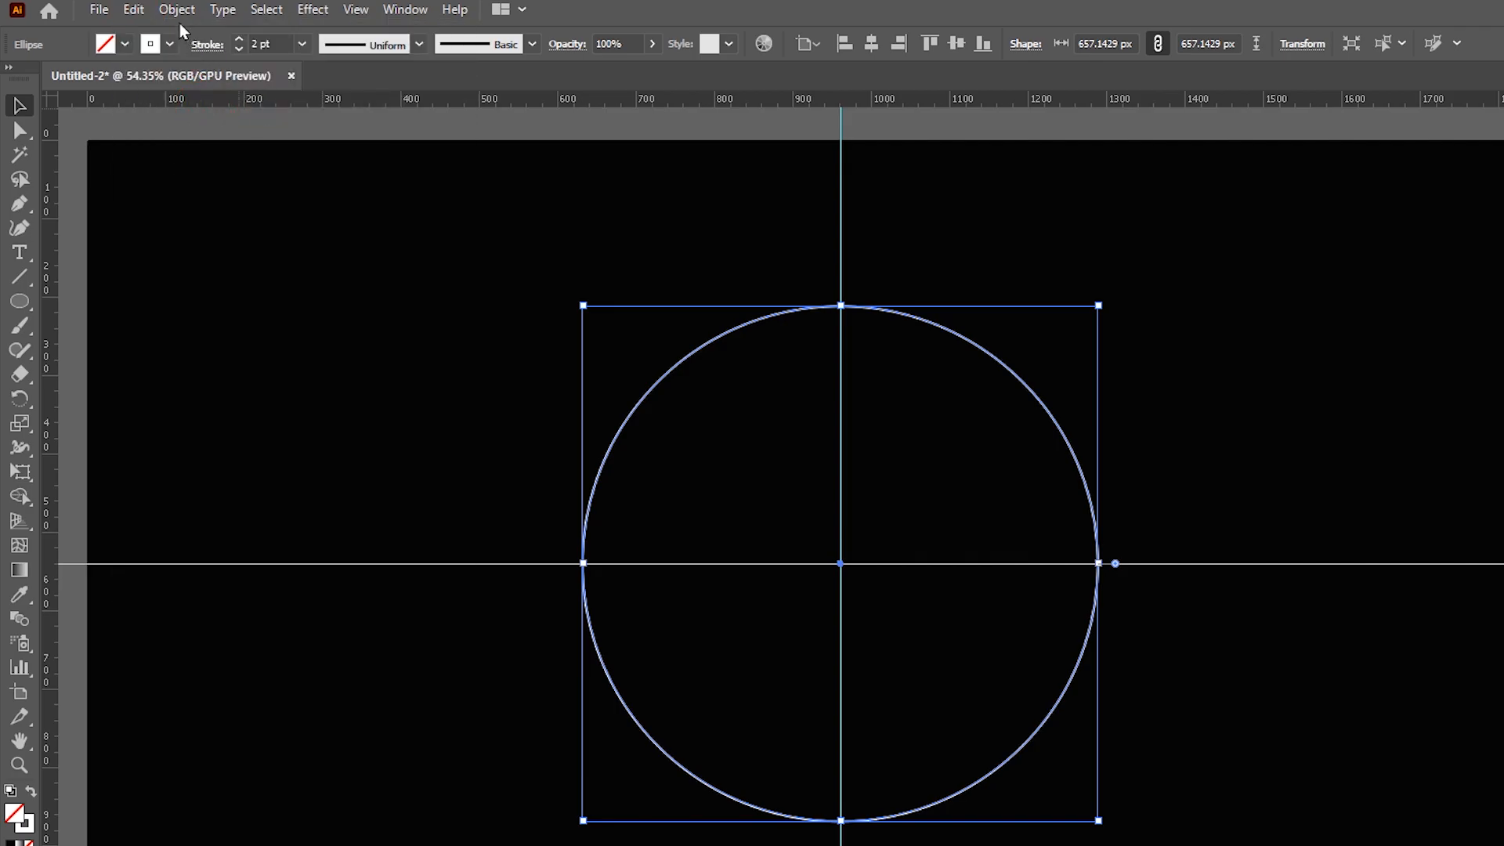
click(134, 10)
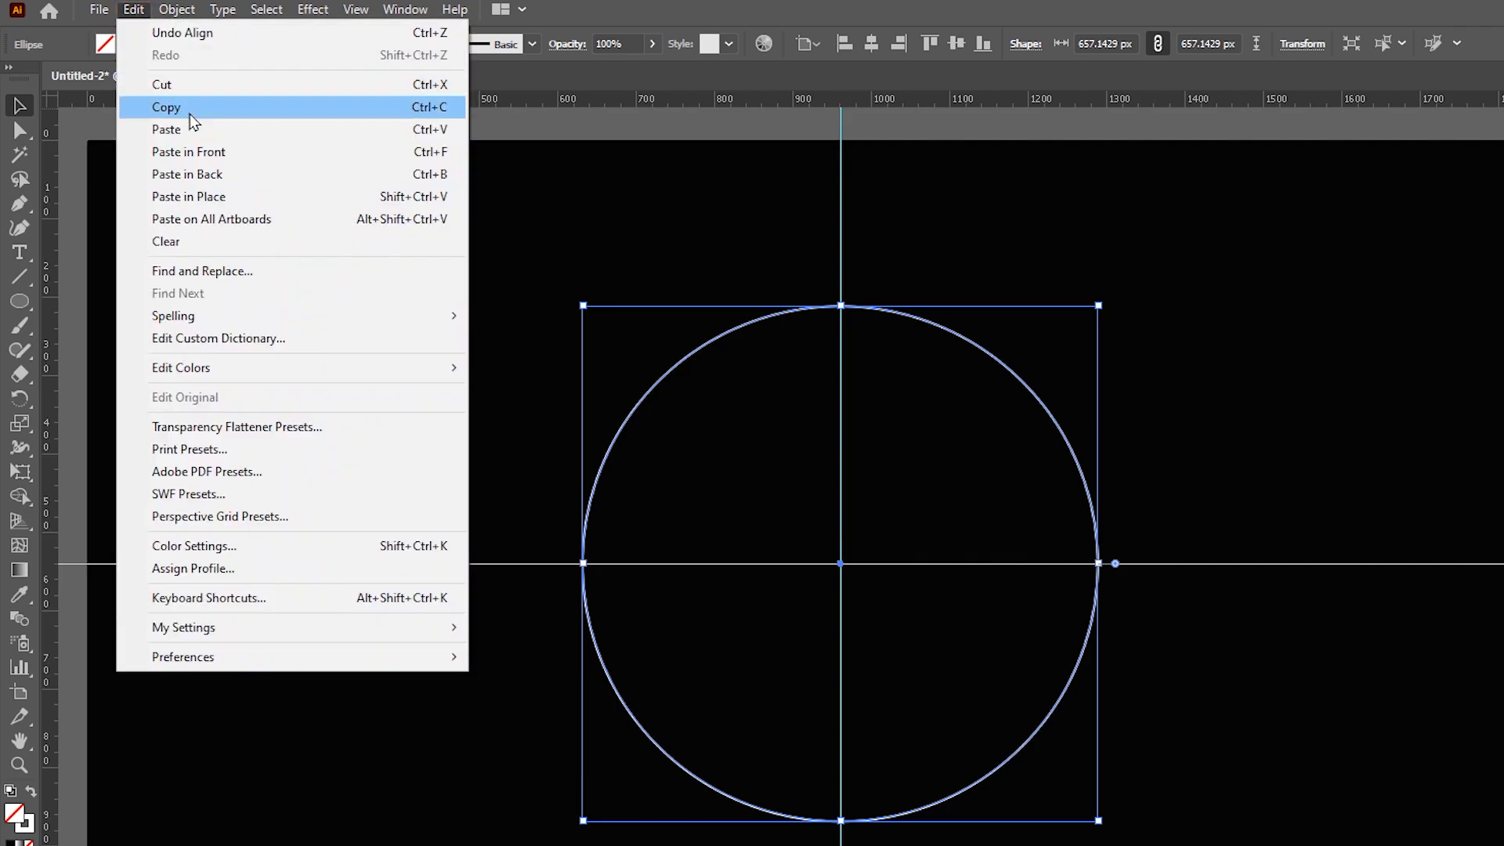
click(234, 160)
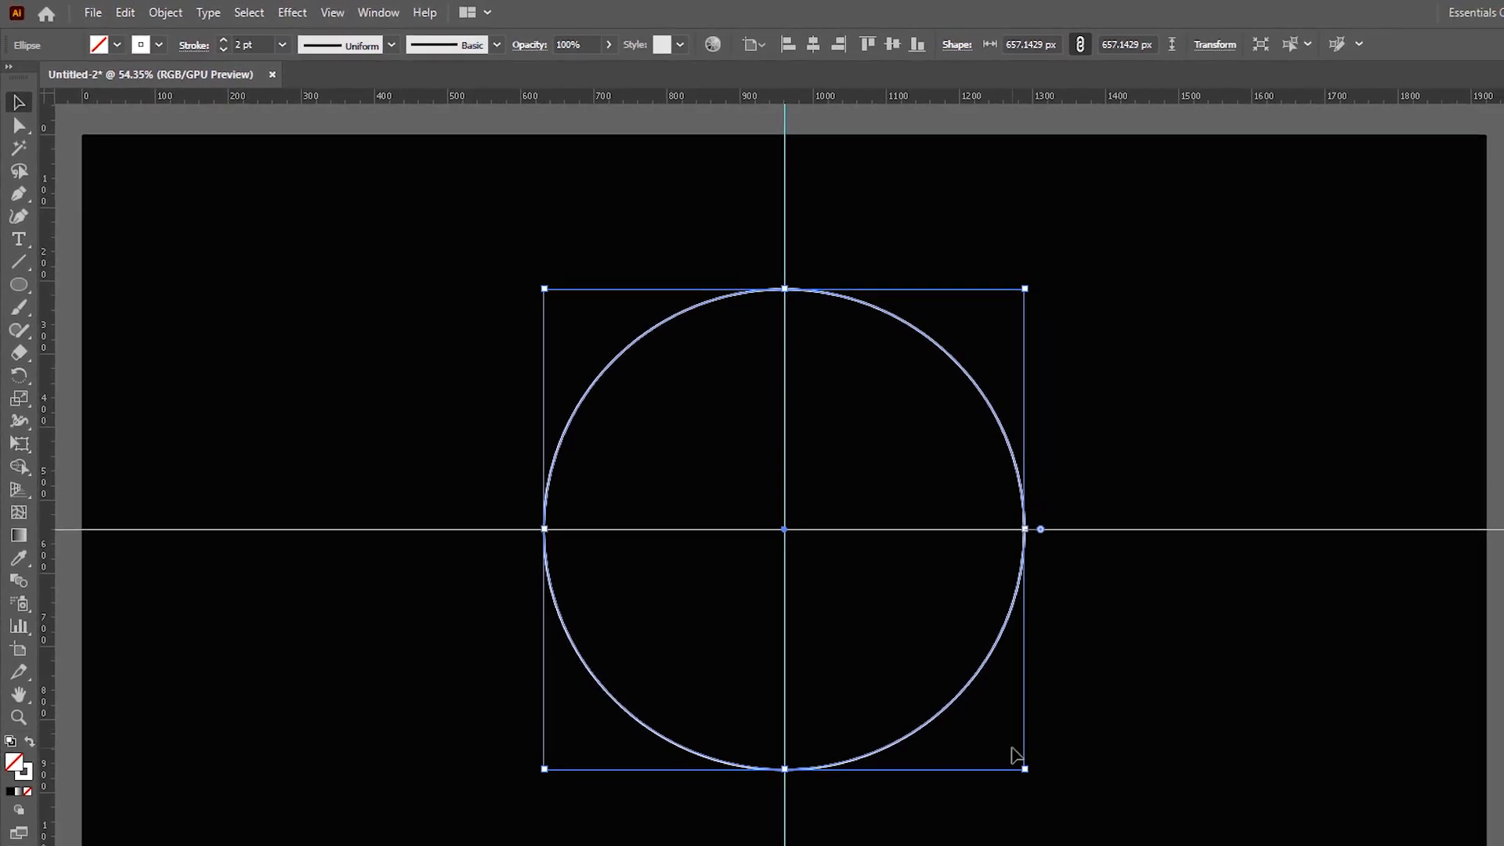
drag(1018, 761, 821, 596)
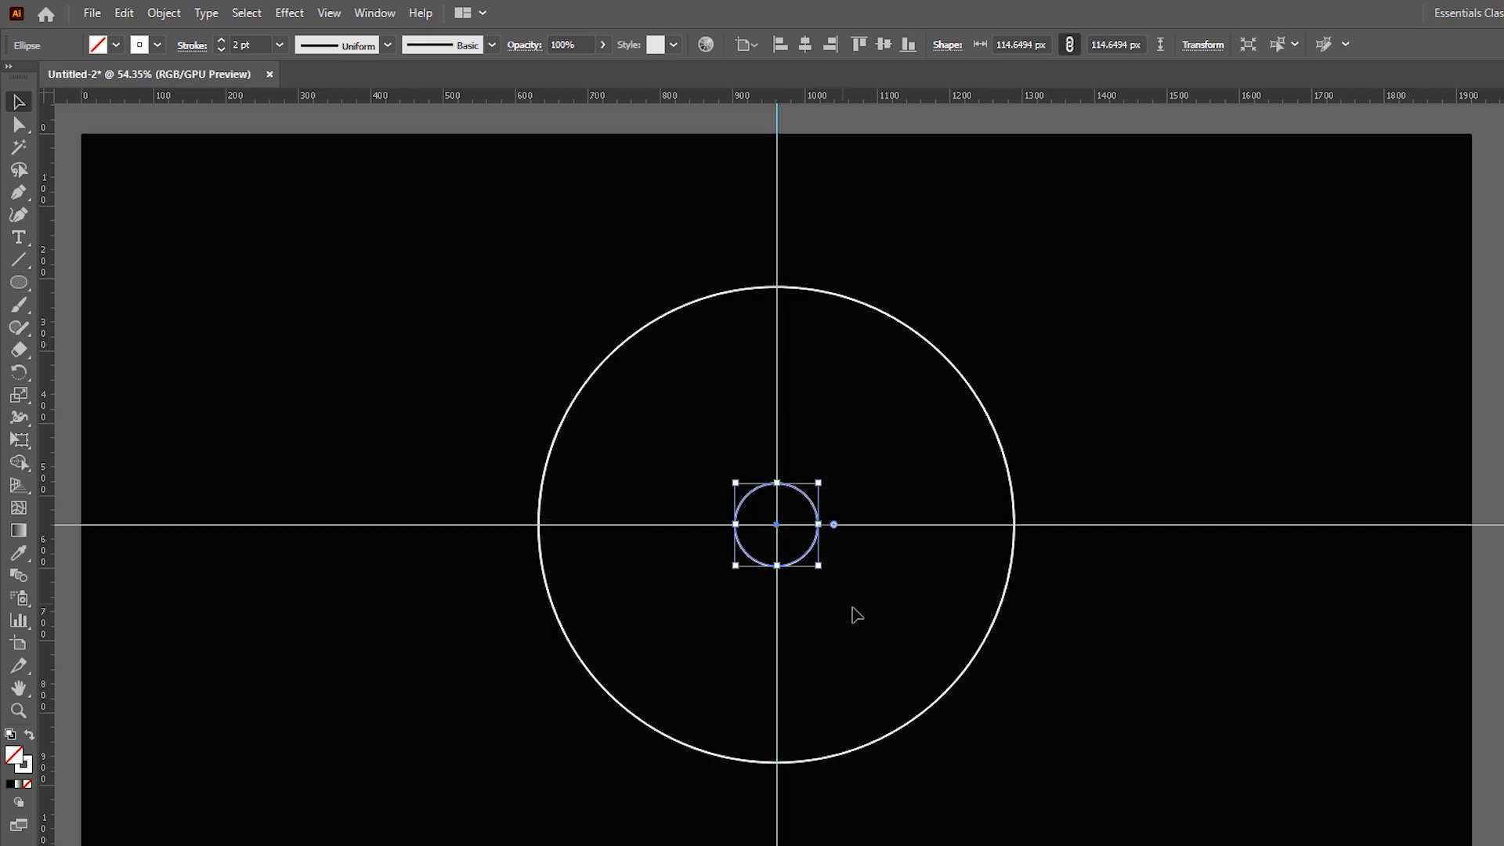
Step: Select the large and small concentric circles and make a blend between them
click(593, 282)
drag(593, 280, 753, 507)
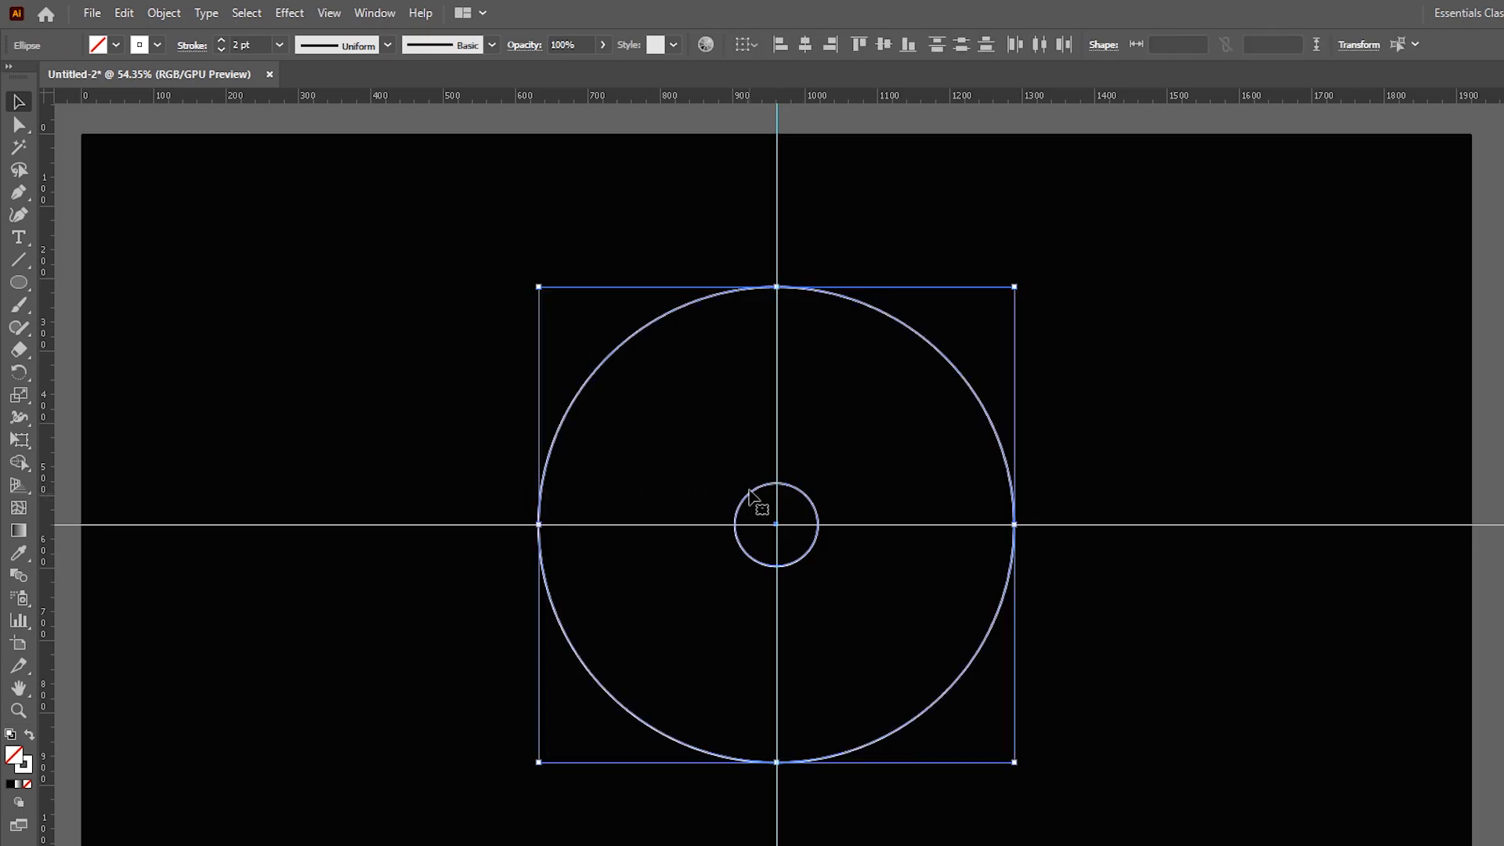
click(163, 17)
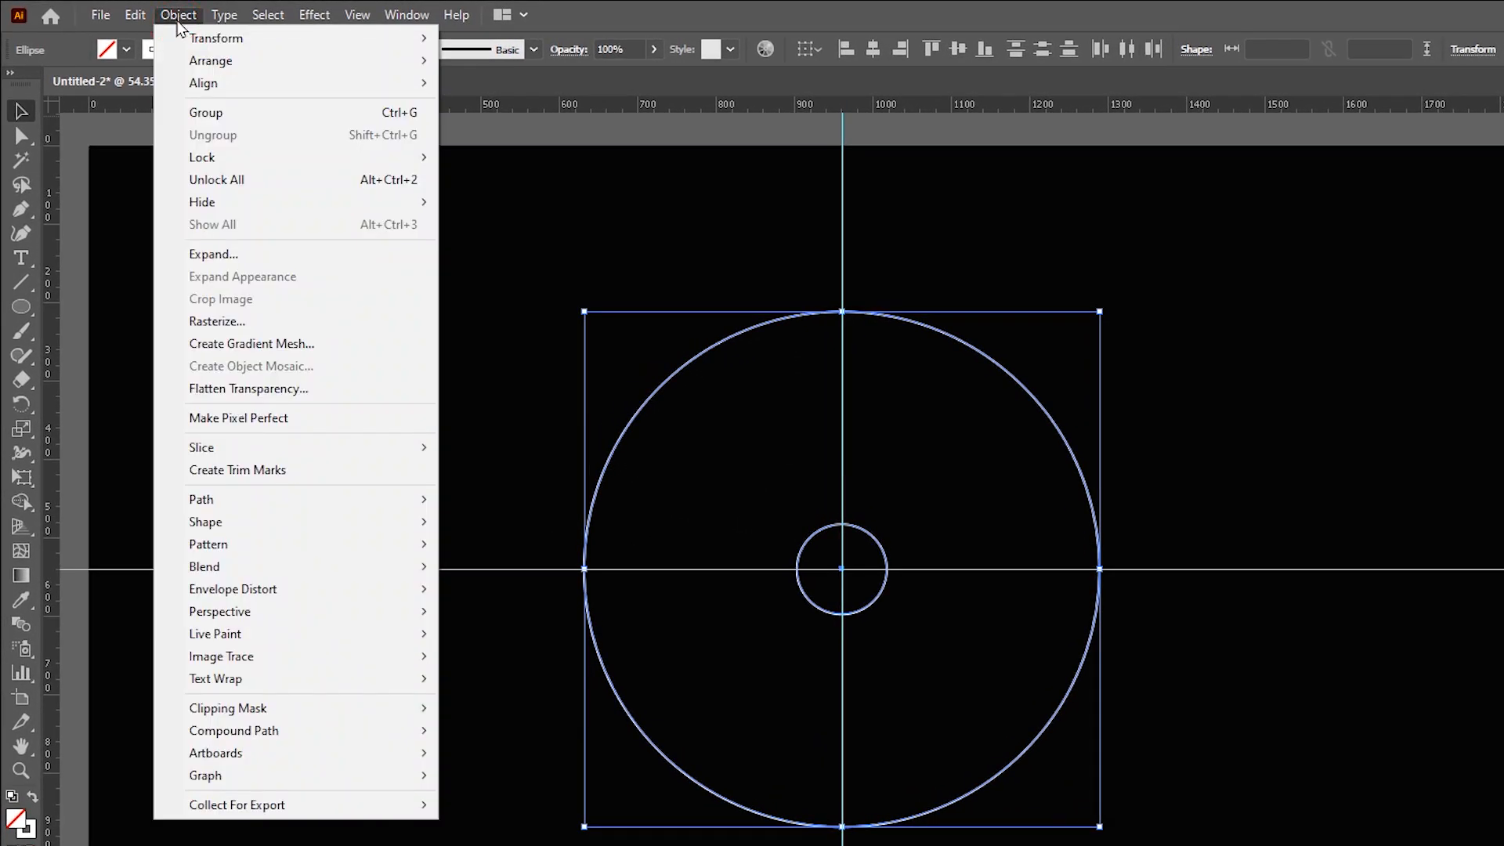
mouse_move(296, 527)
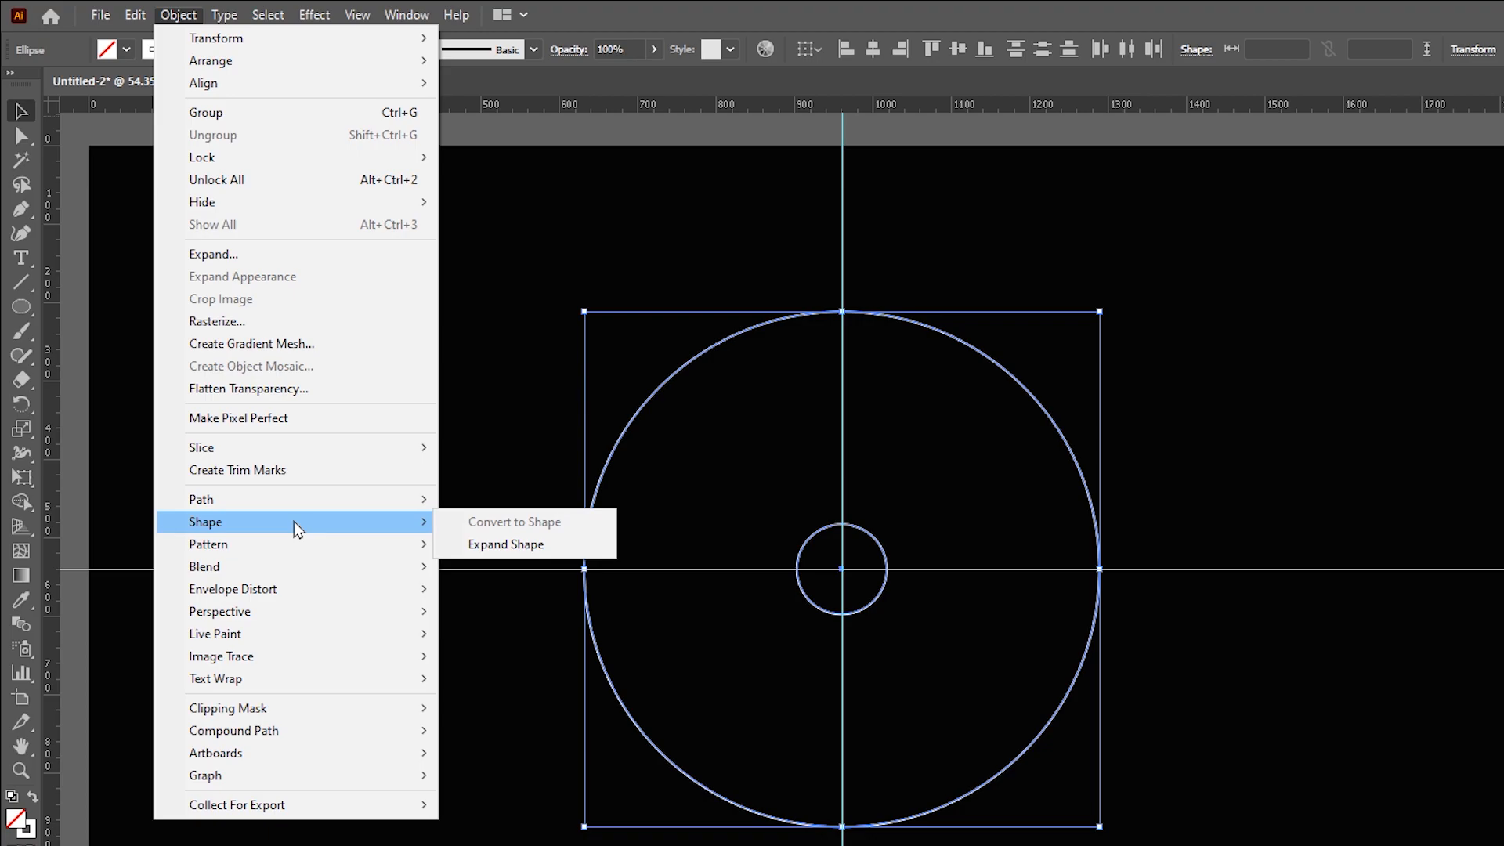
click(296, 573)
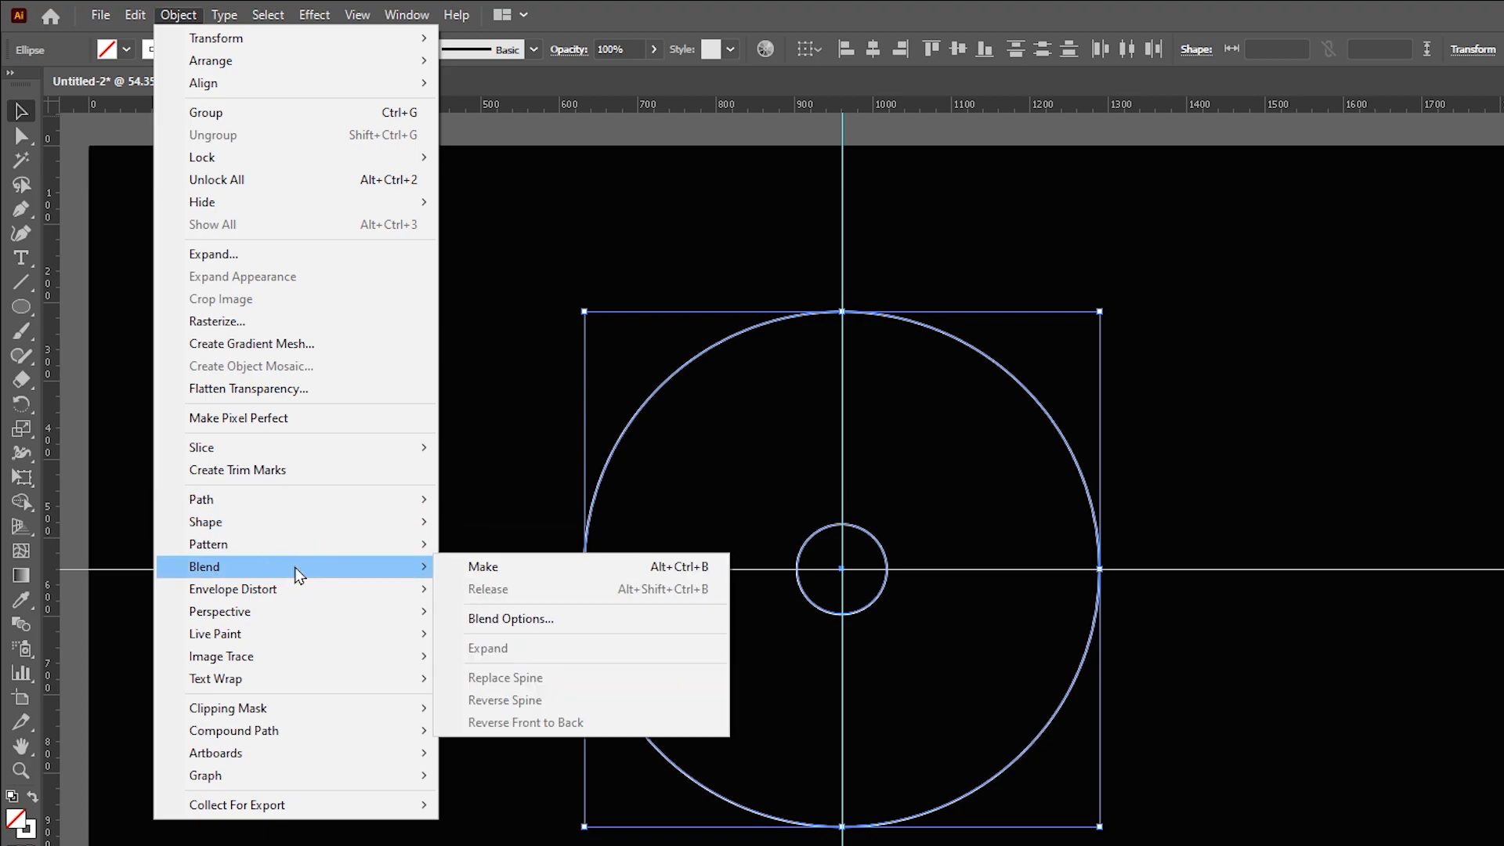
click(678, 568)
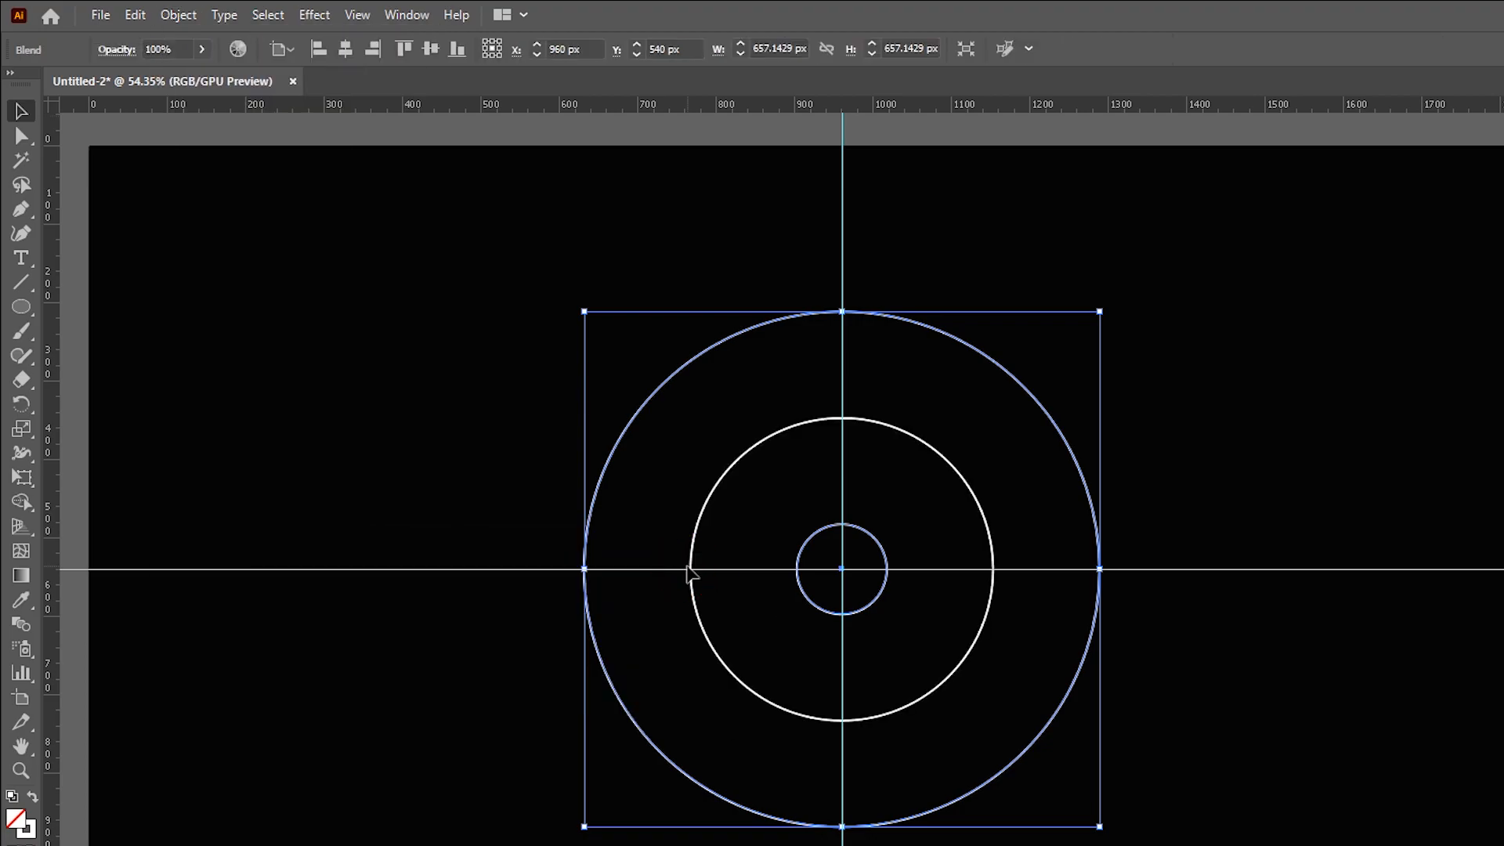
Step: Set the circle blend's spacing to Specified Steps with a value of 4
click(170, 16)
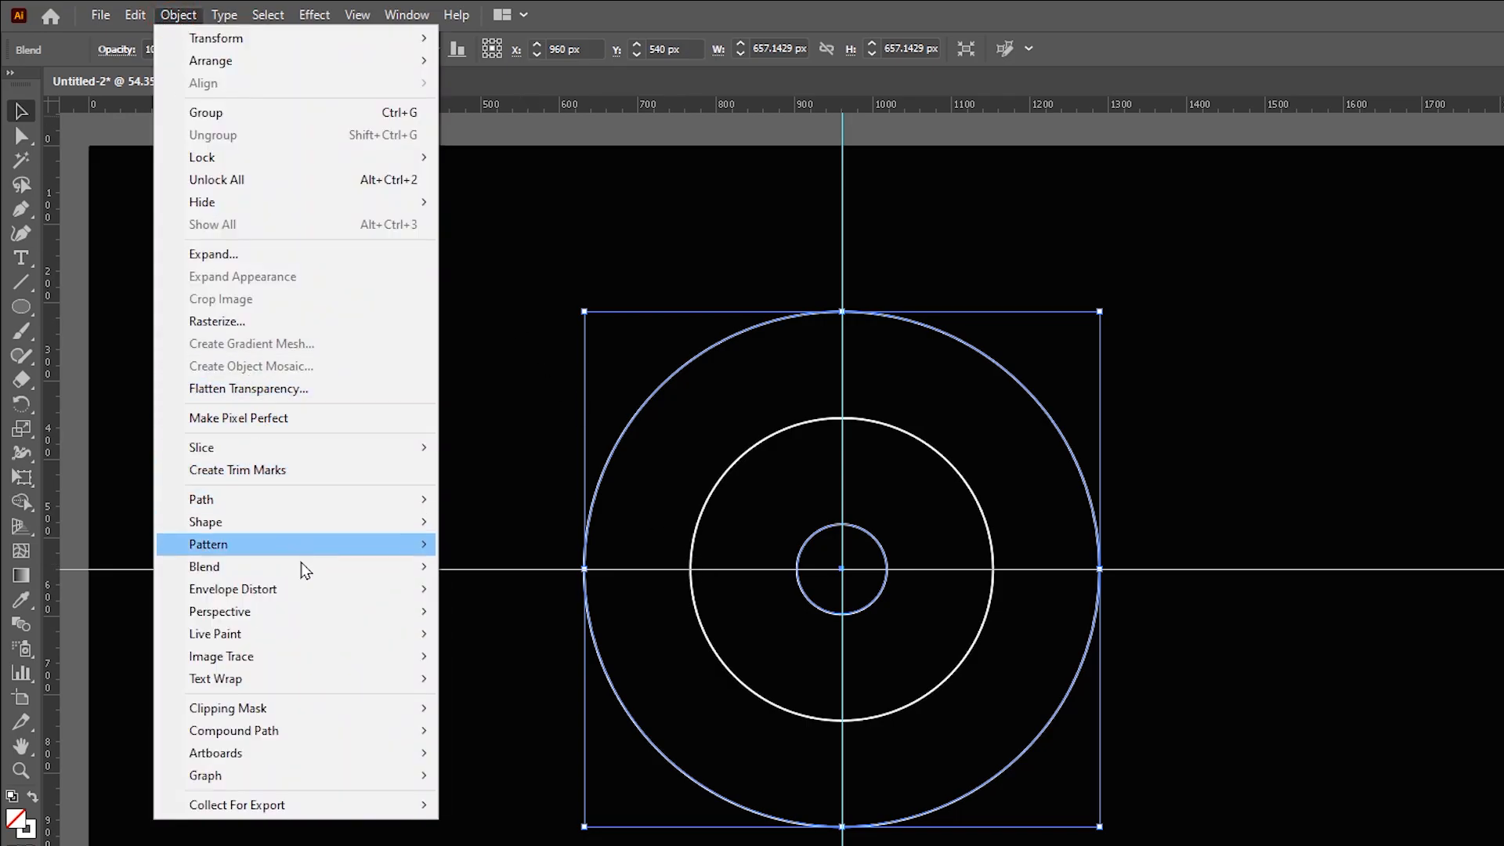
mouse_move(304, 574)
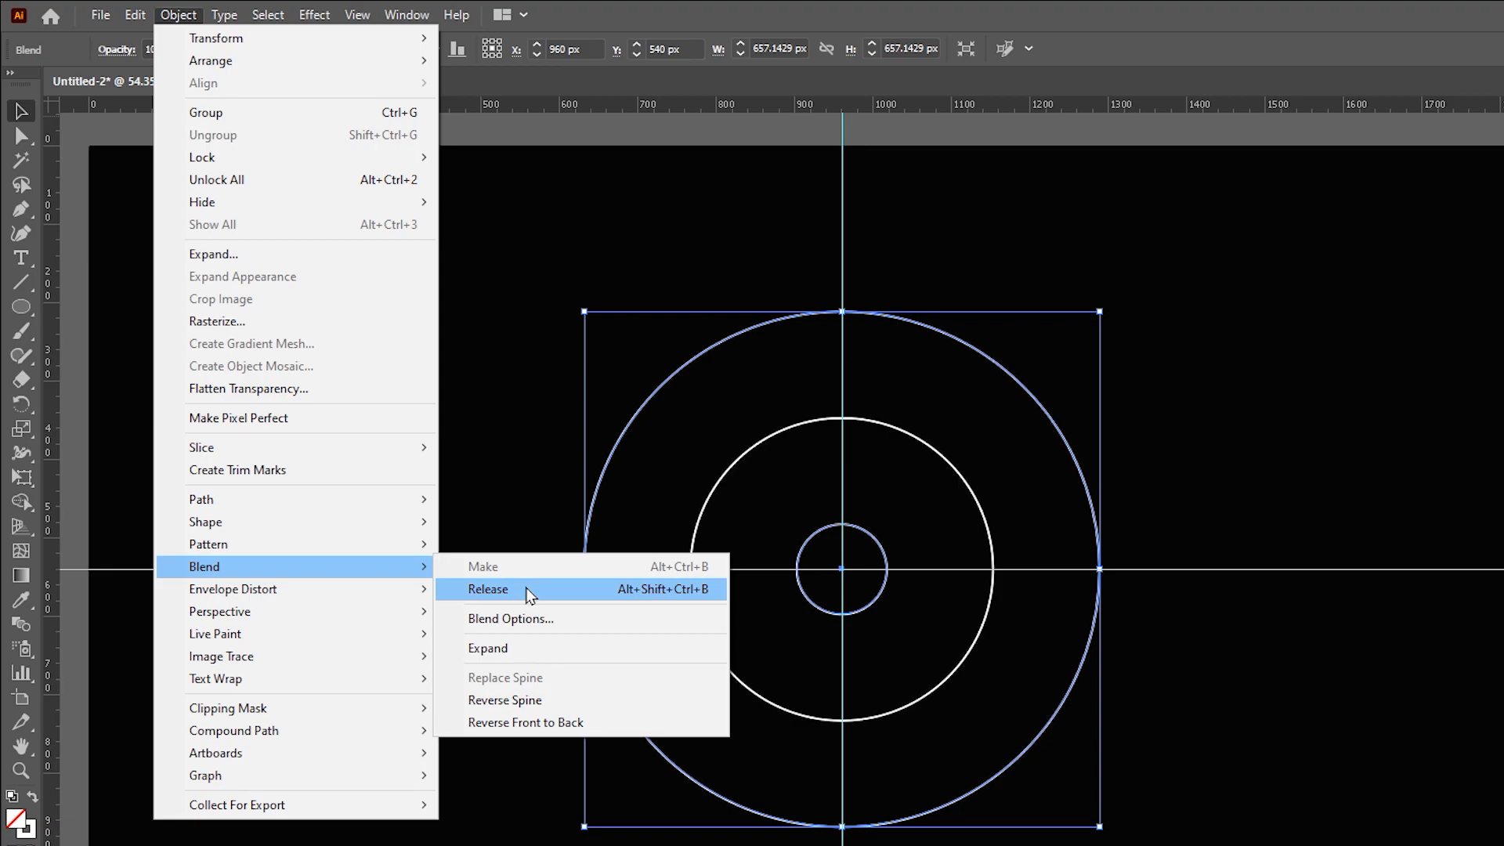
click(558, 620)
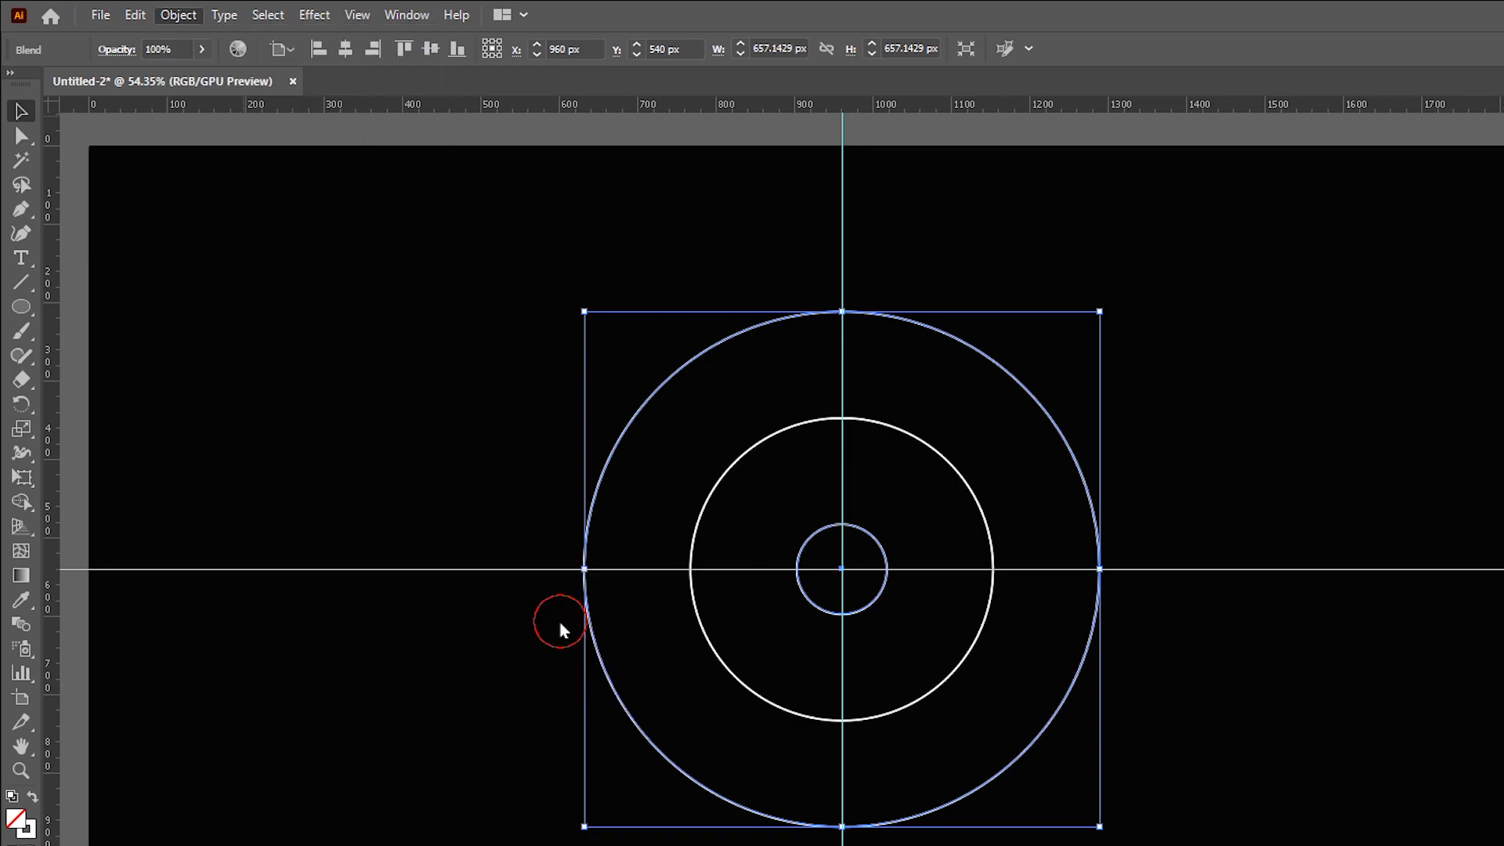
click(594, 458)
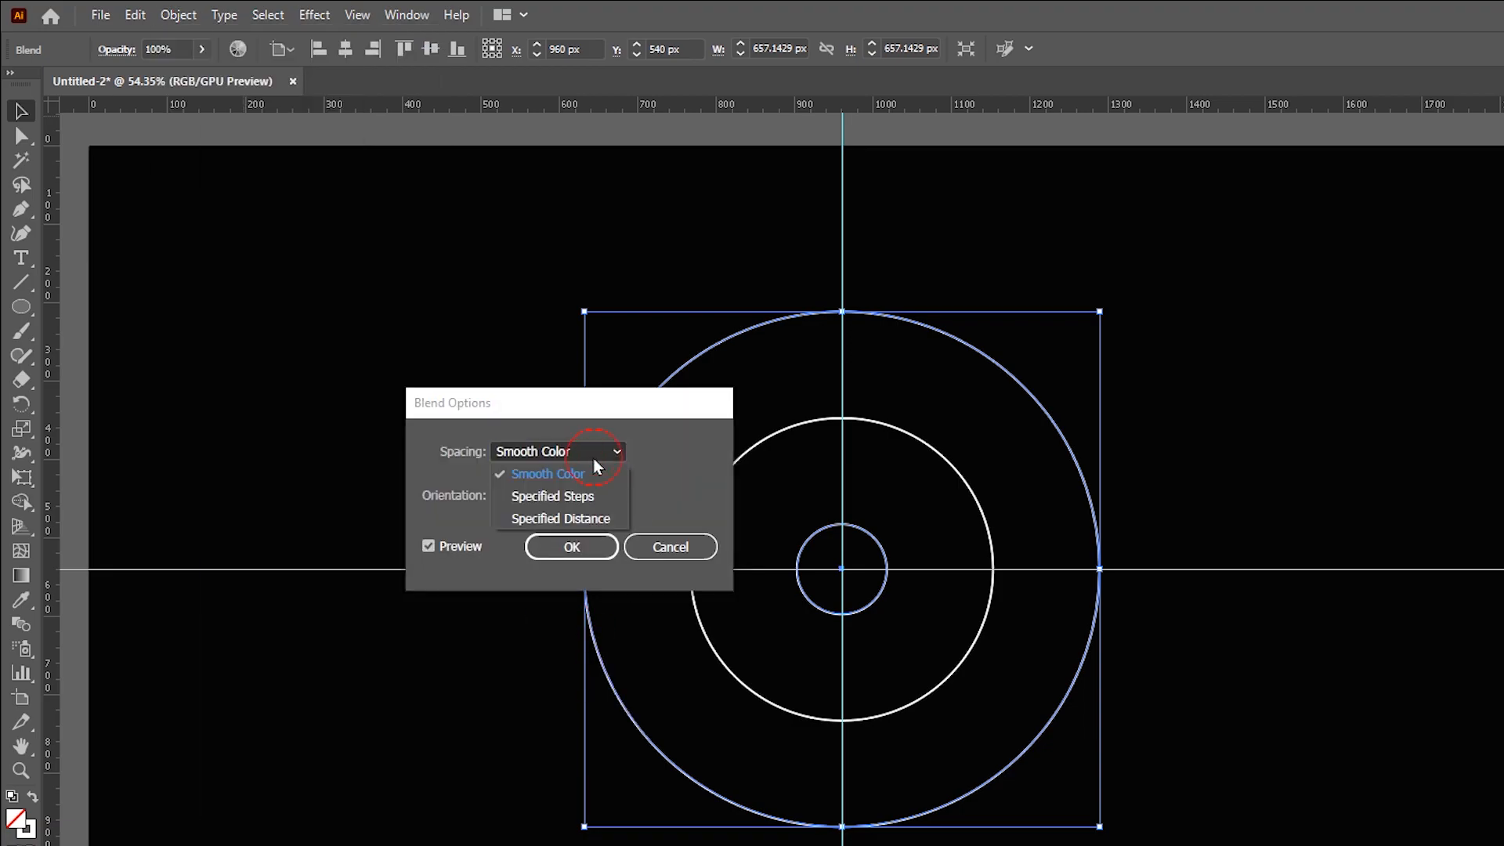
click(588, 502)
key(Up)
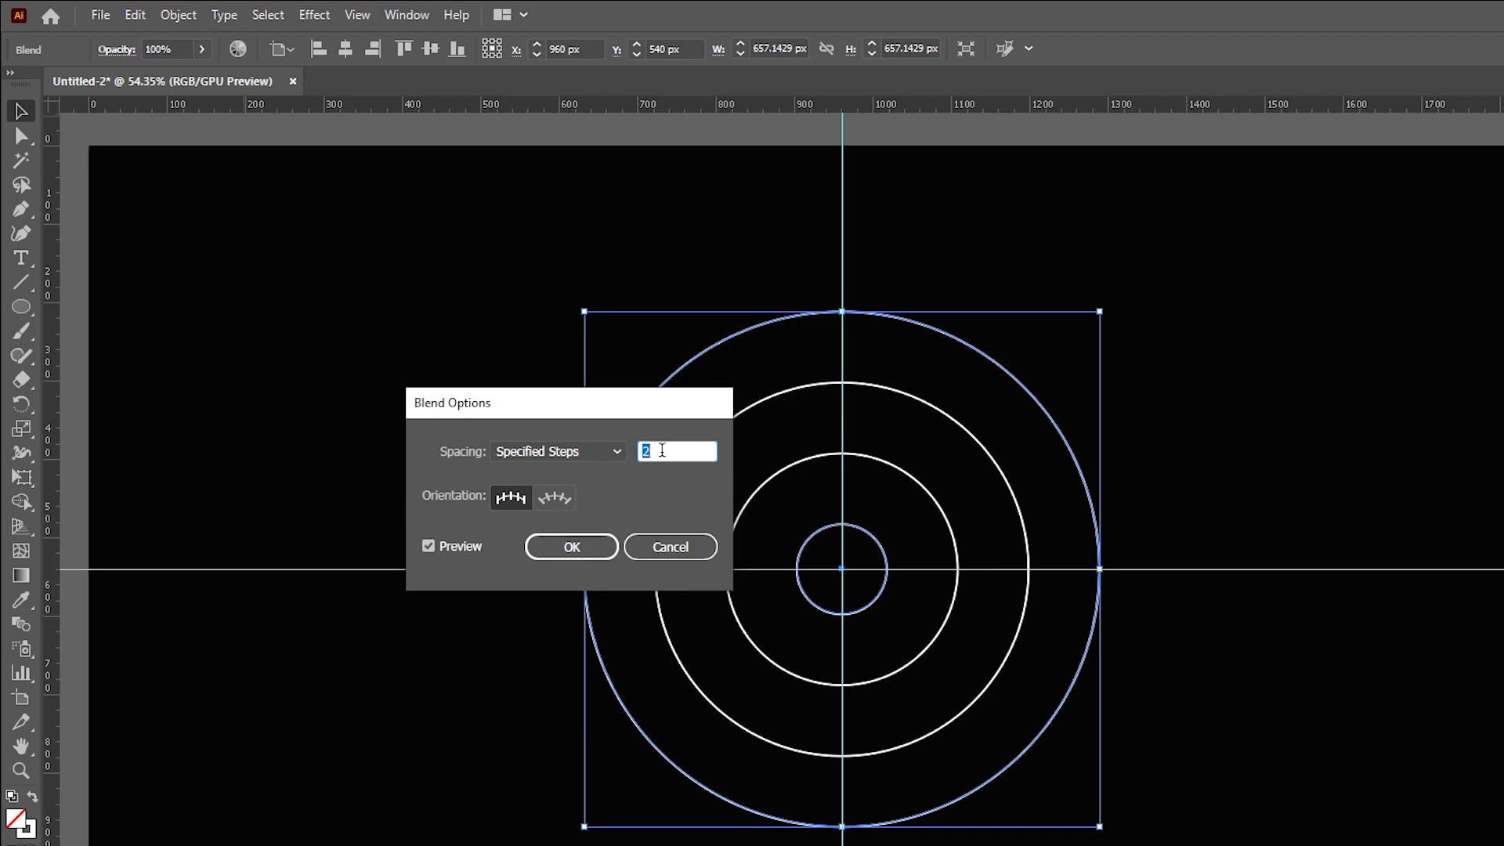
key(Up)
key(Up)
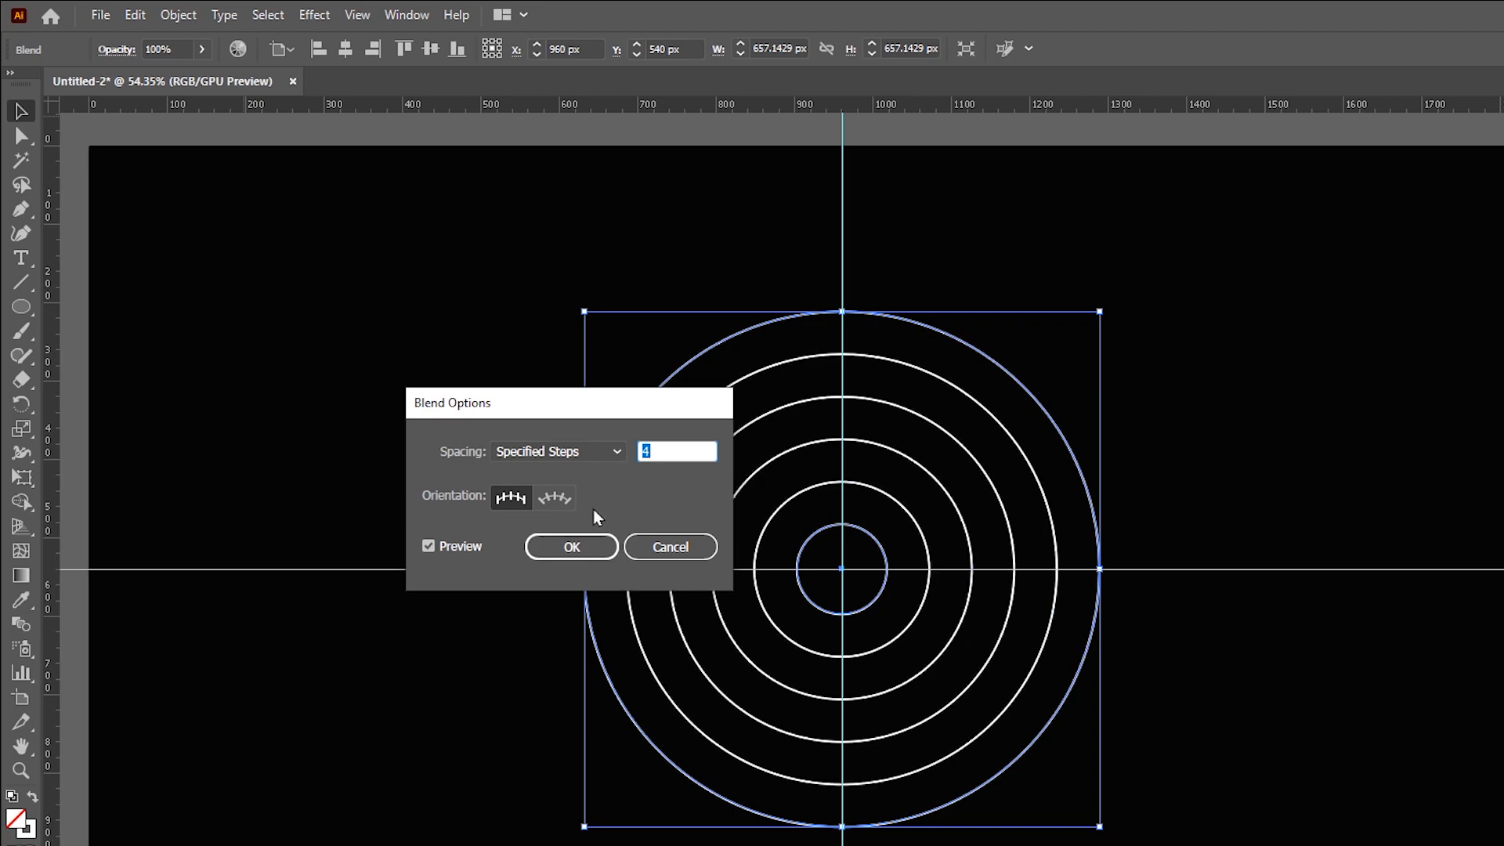
click(572, 547)
Step: Expand the selected circle blend into editable paths
drag(542, 279, 780, 533)
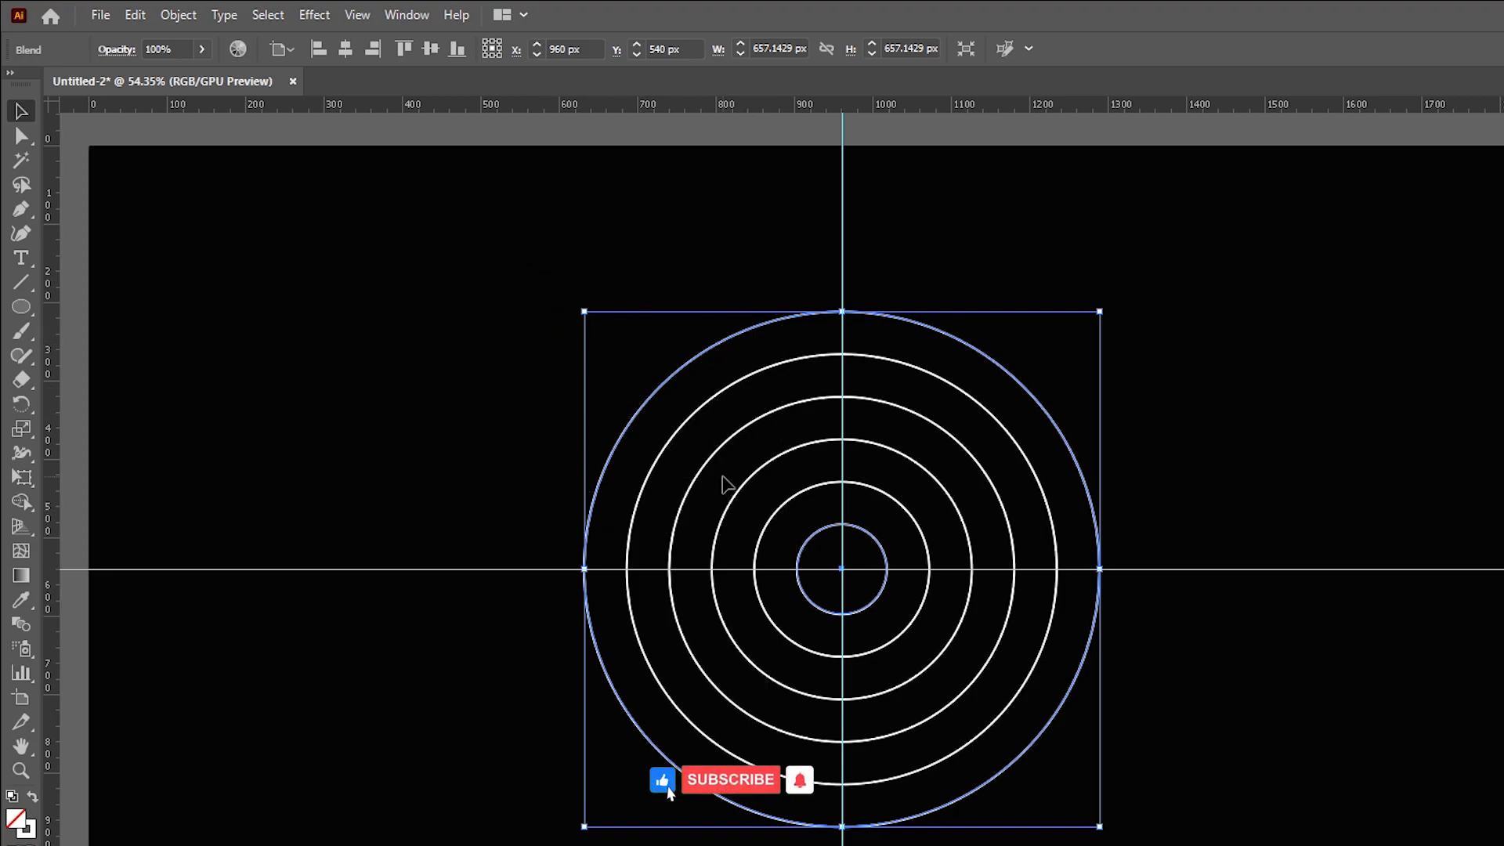
click(179, 14)
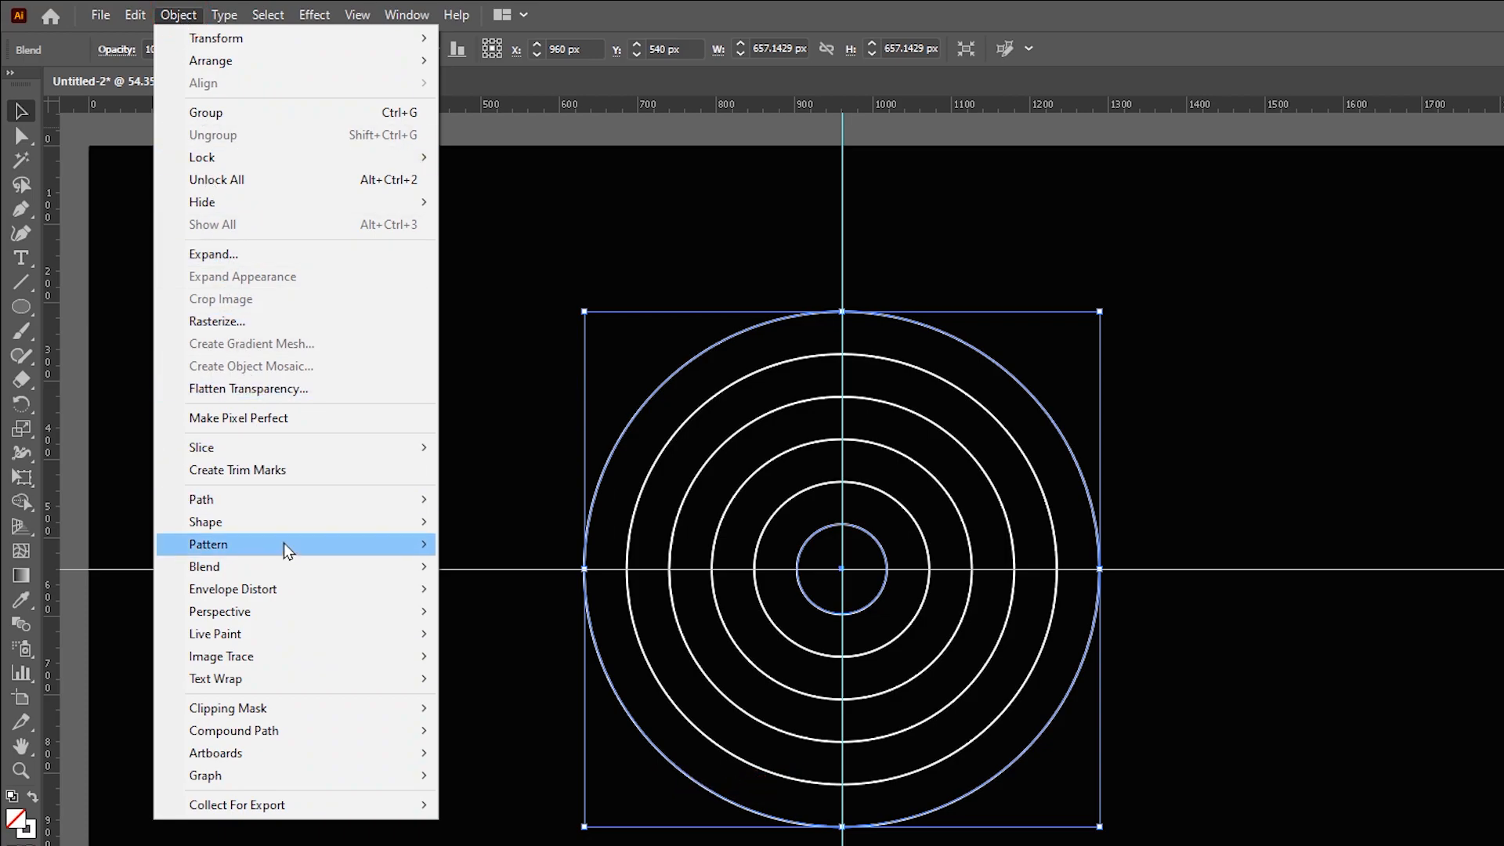
click(270, 249)
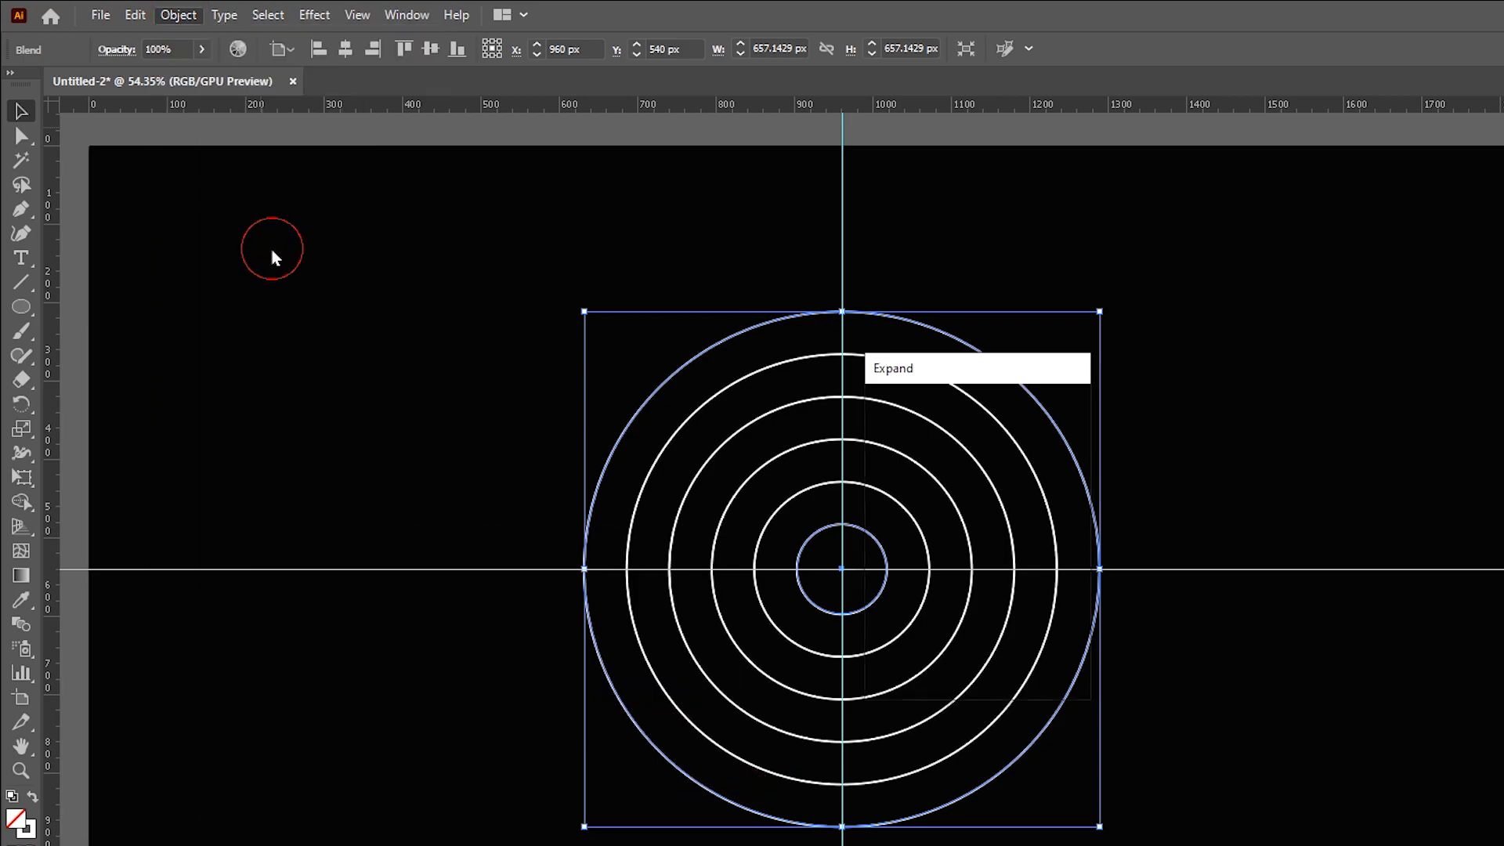
click(931, 657)
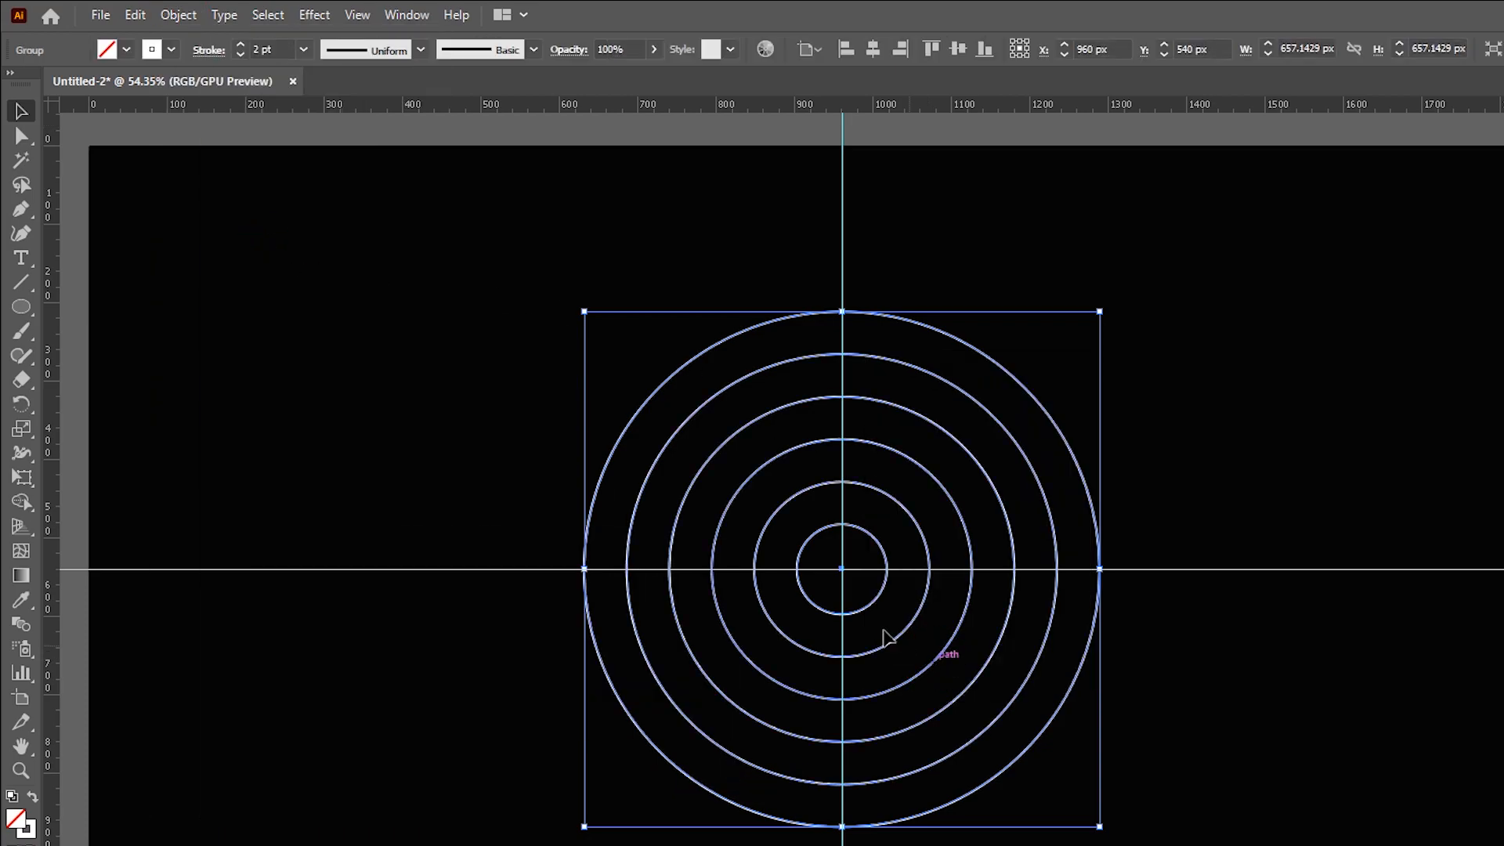
Step: Ungroup the expanded circles, check that single rings can be selected separately, and clear the selection
right_click(674, 442)
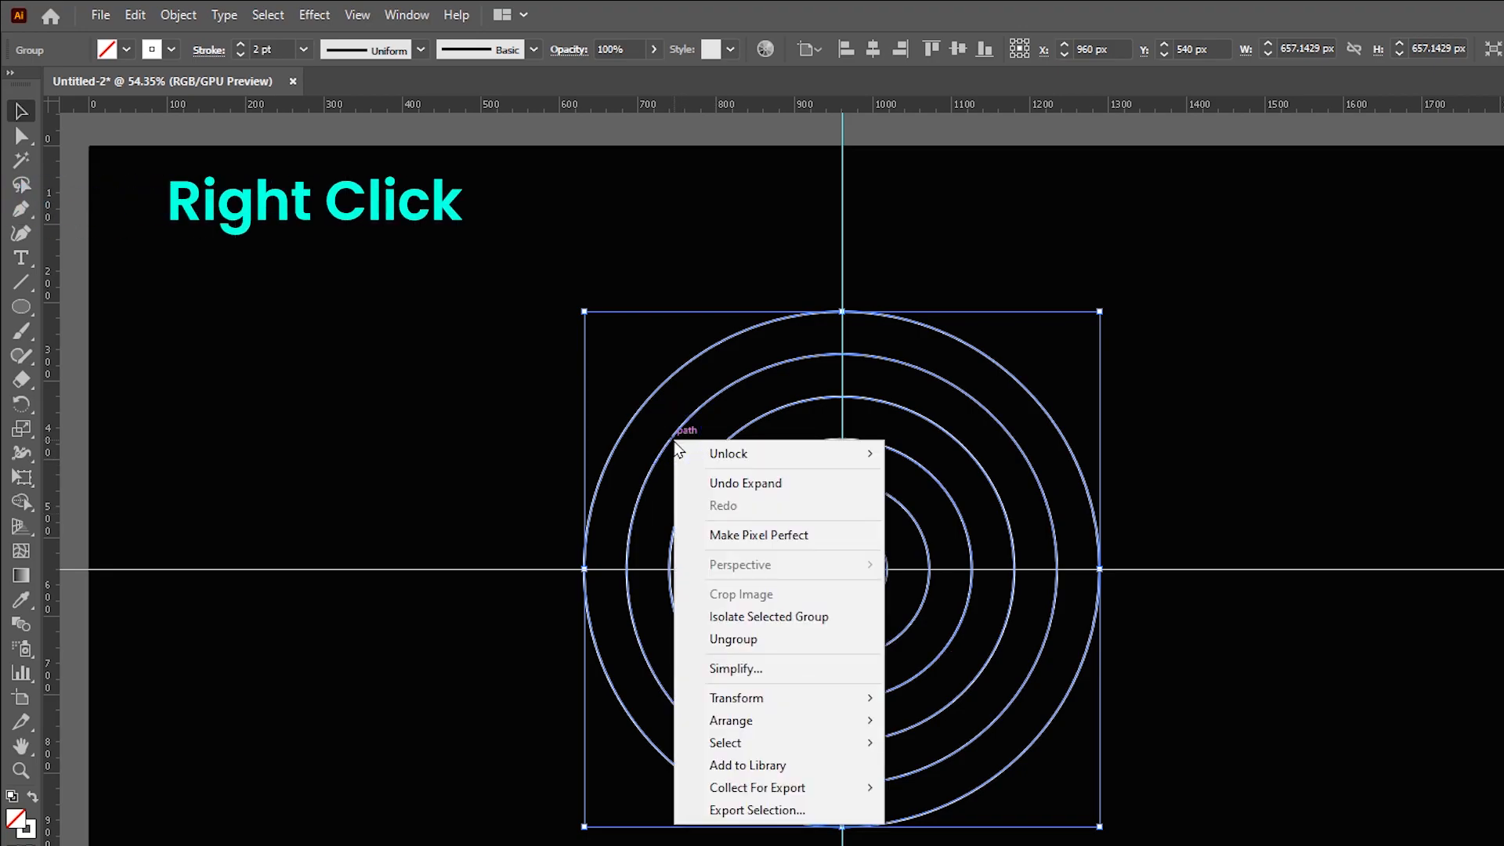
click(734, 639)
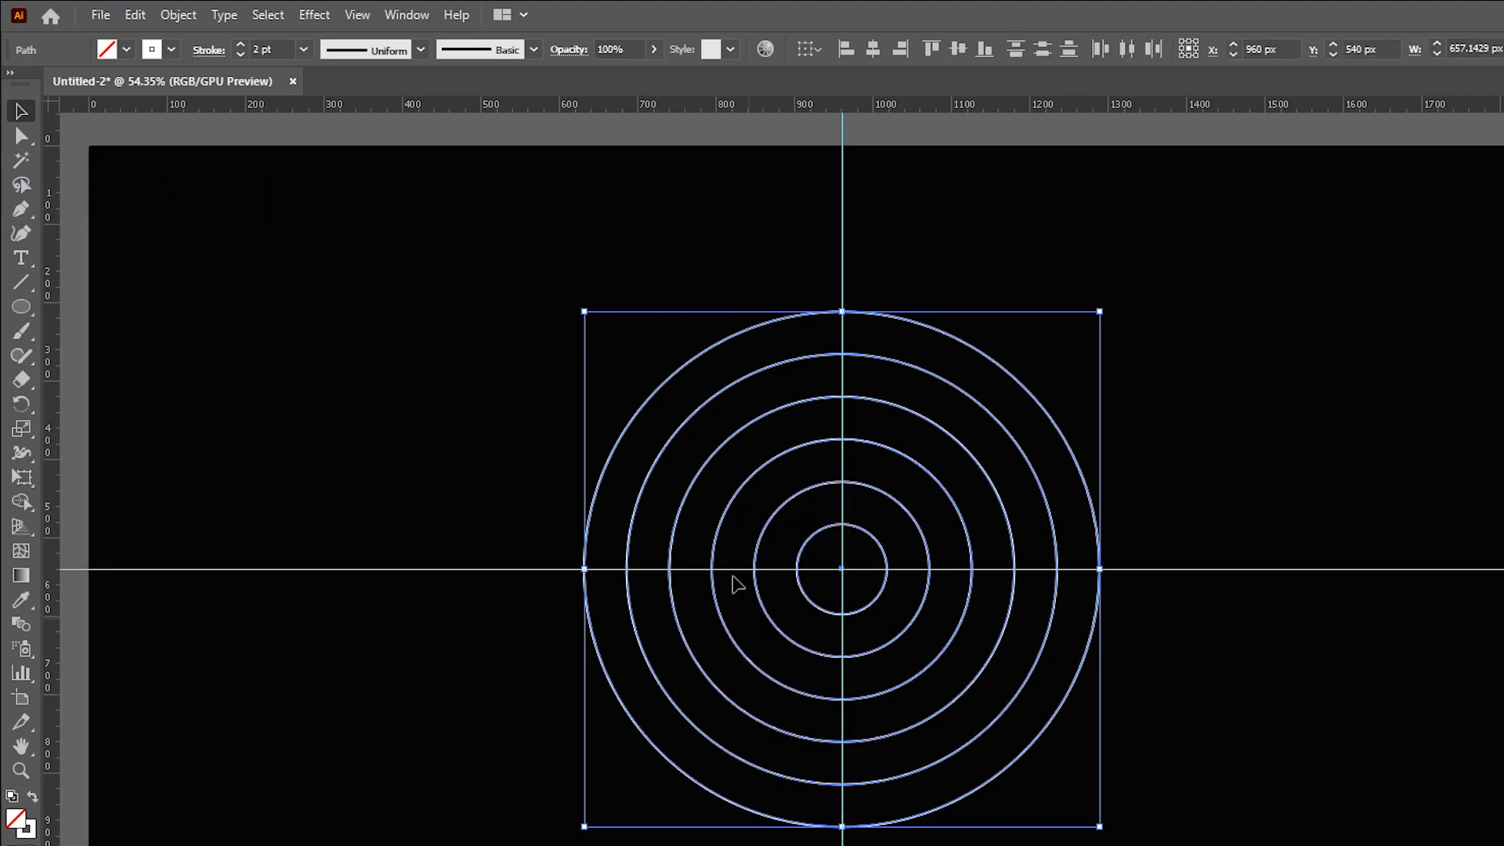
click(555, 463)
click(616, 446)
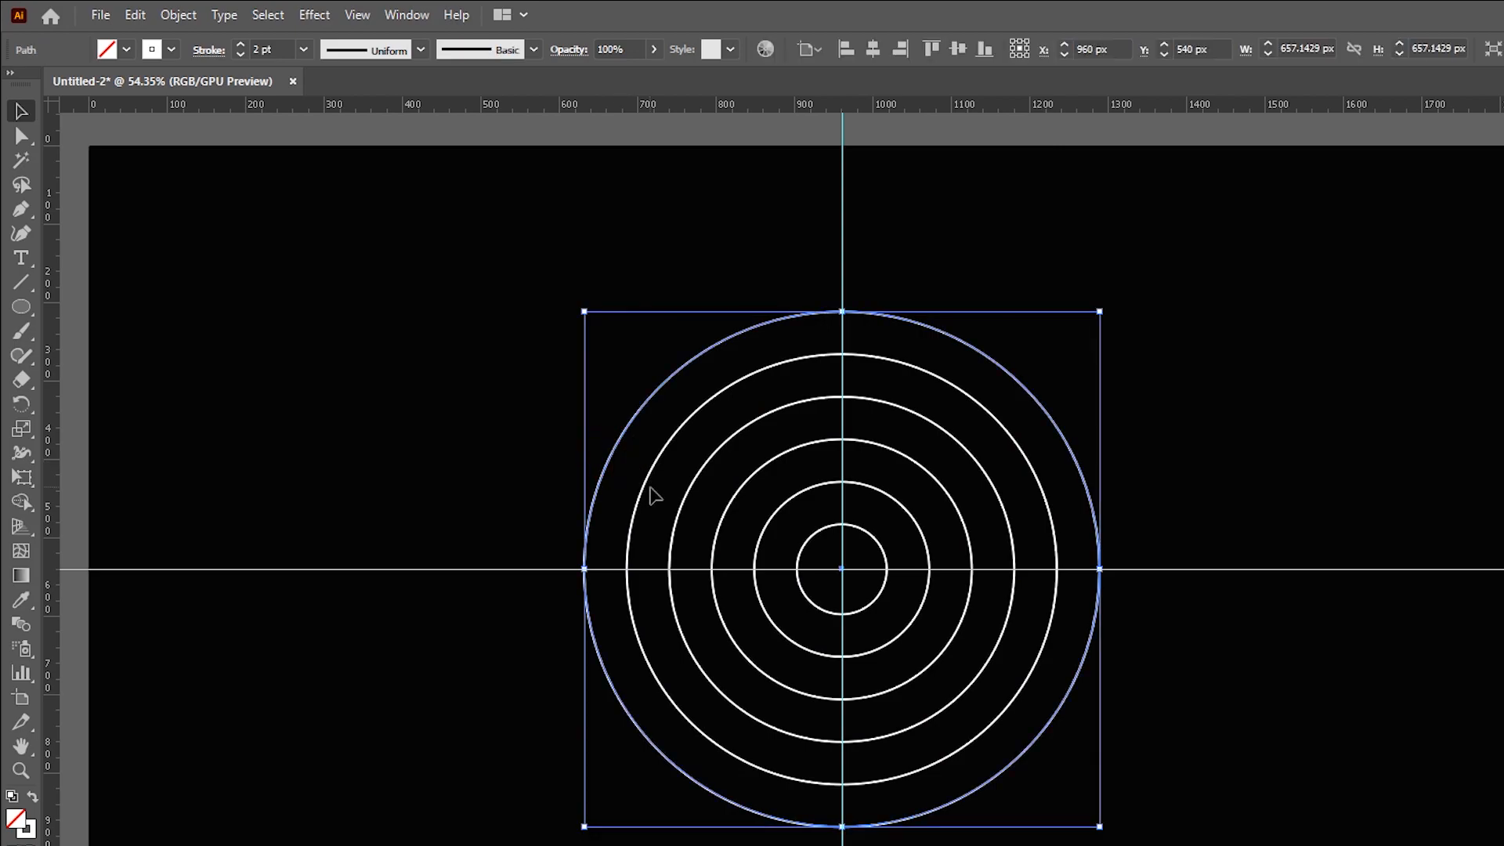
click(644, 491)
click(681, 512)
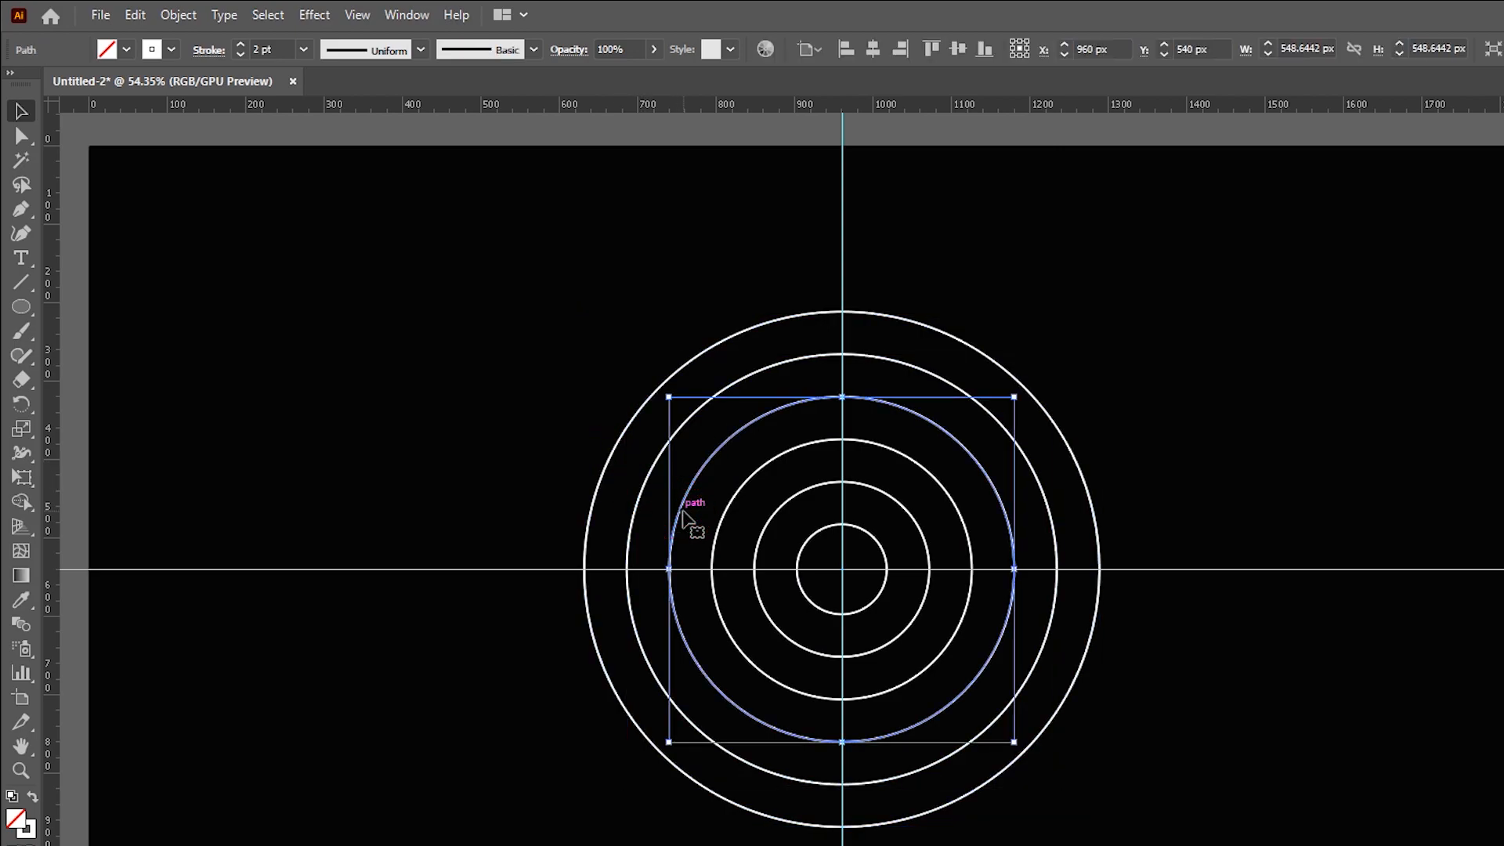
click(569, 446)
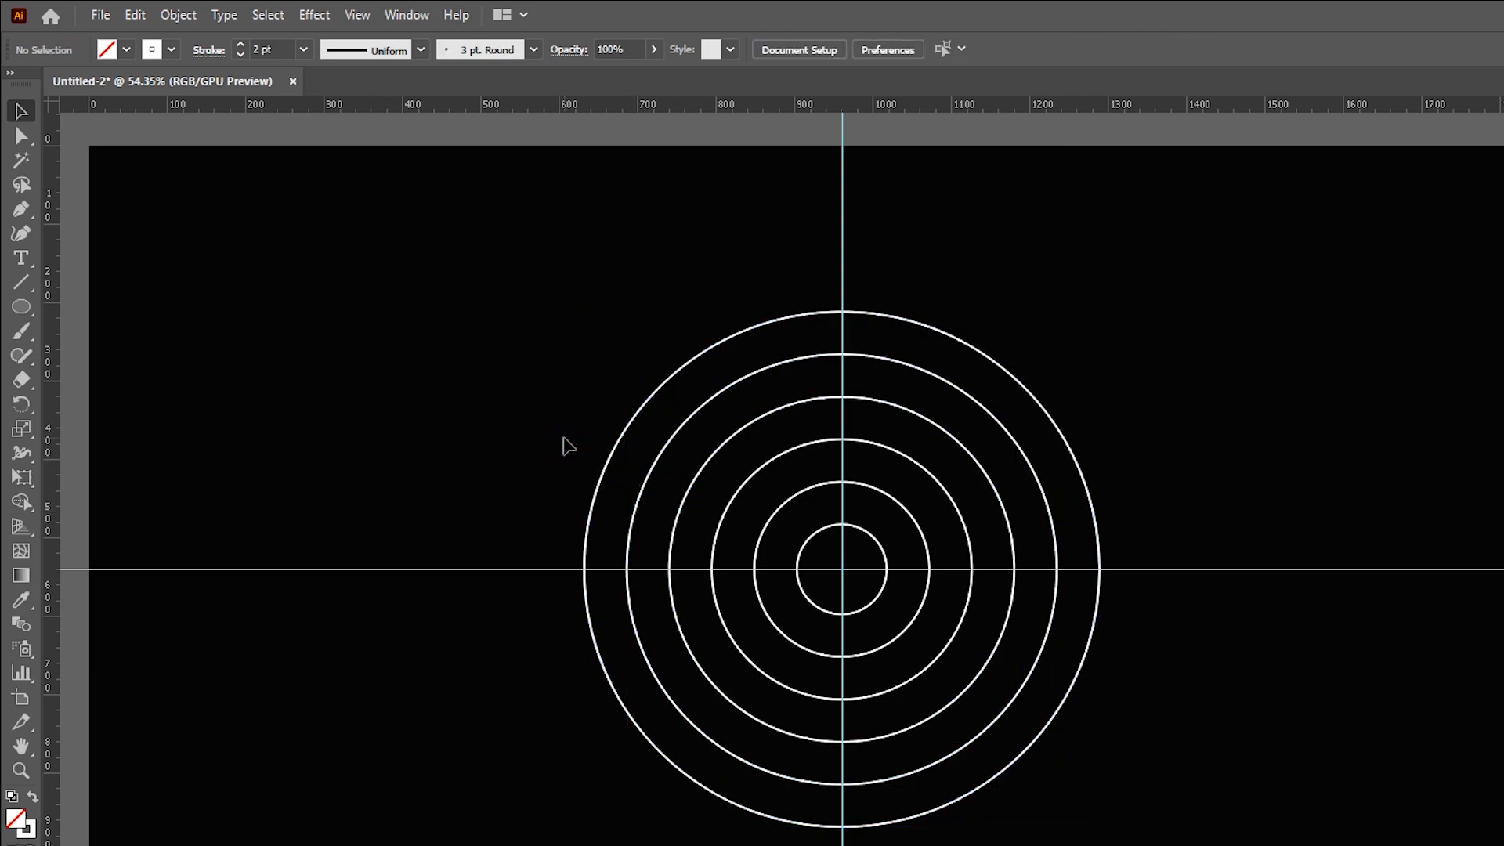
Step: Draw a horizontal line about 1221 px long above the circles and center it horizontally on the artboard
click(24, 286)
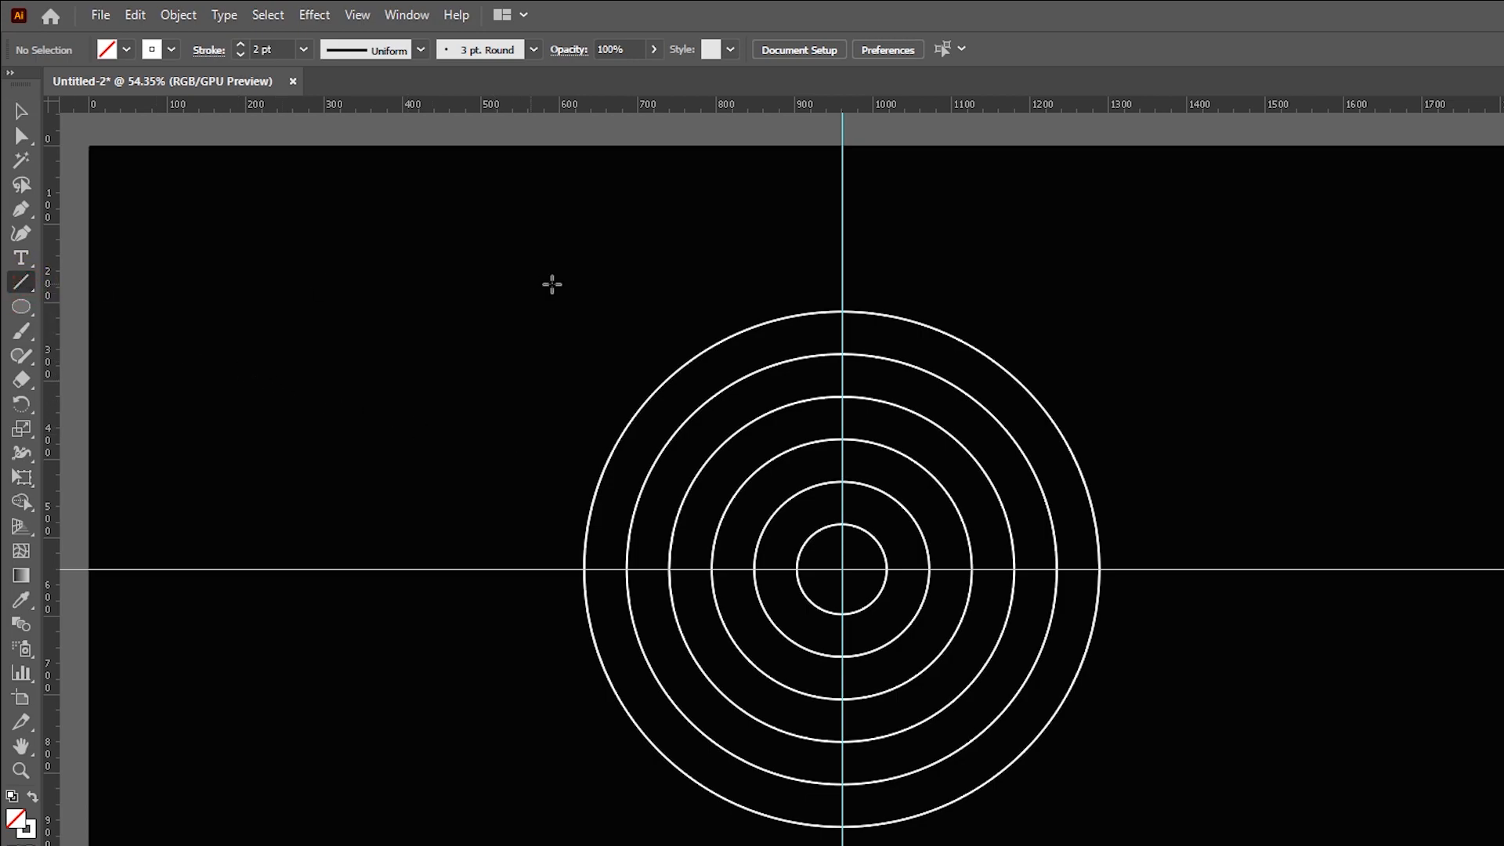
drag(403, 250, 1360, 270)
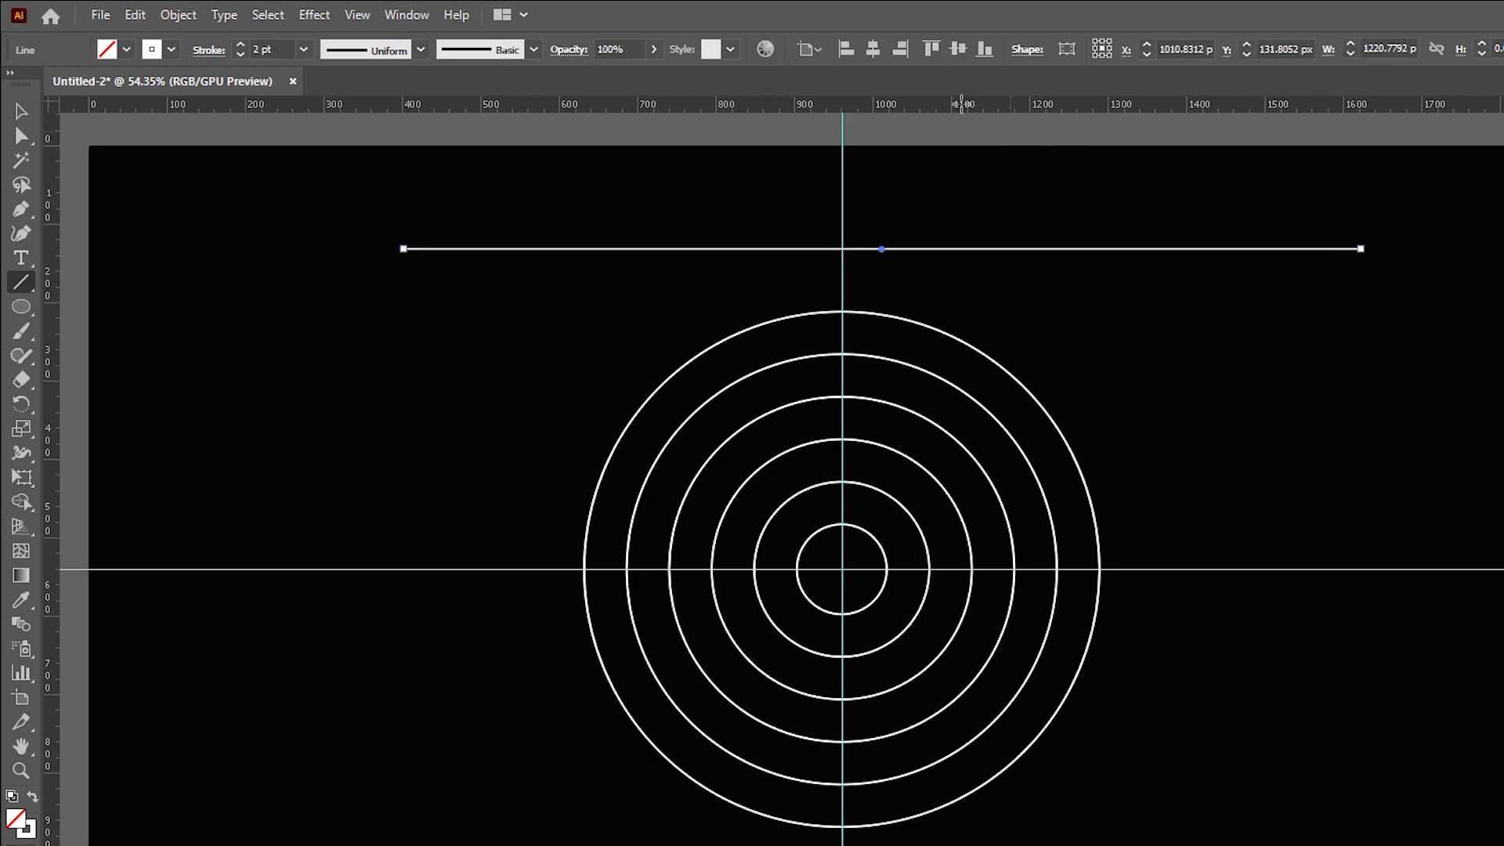
click(875, 49)
Step: Move the horizontal line straight down until it touches the top of the outermost circle
click(18, 113)
scroll(807, 297, up, 3)
scroll(845, 311, down, 2)
scroll(848, 310, up, 1)
drag(962, 218, 970, 336)
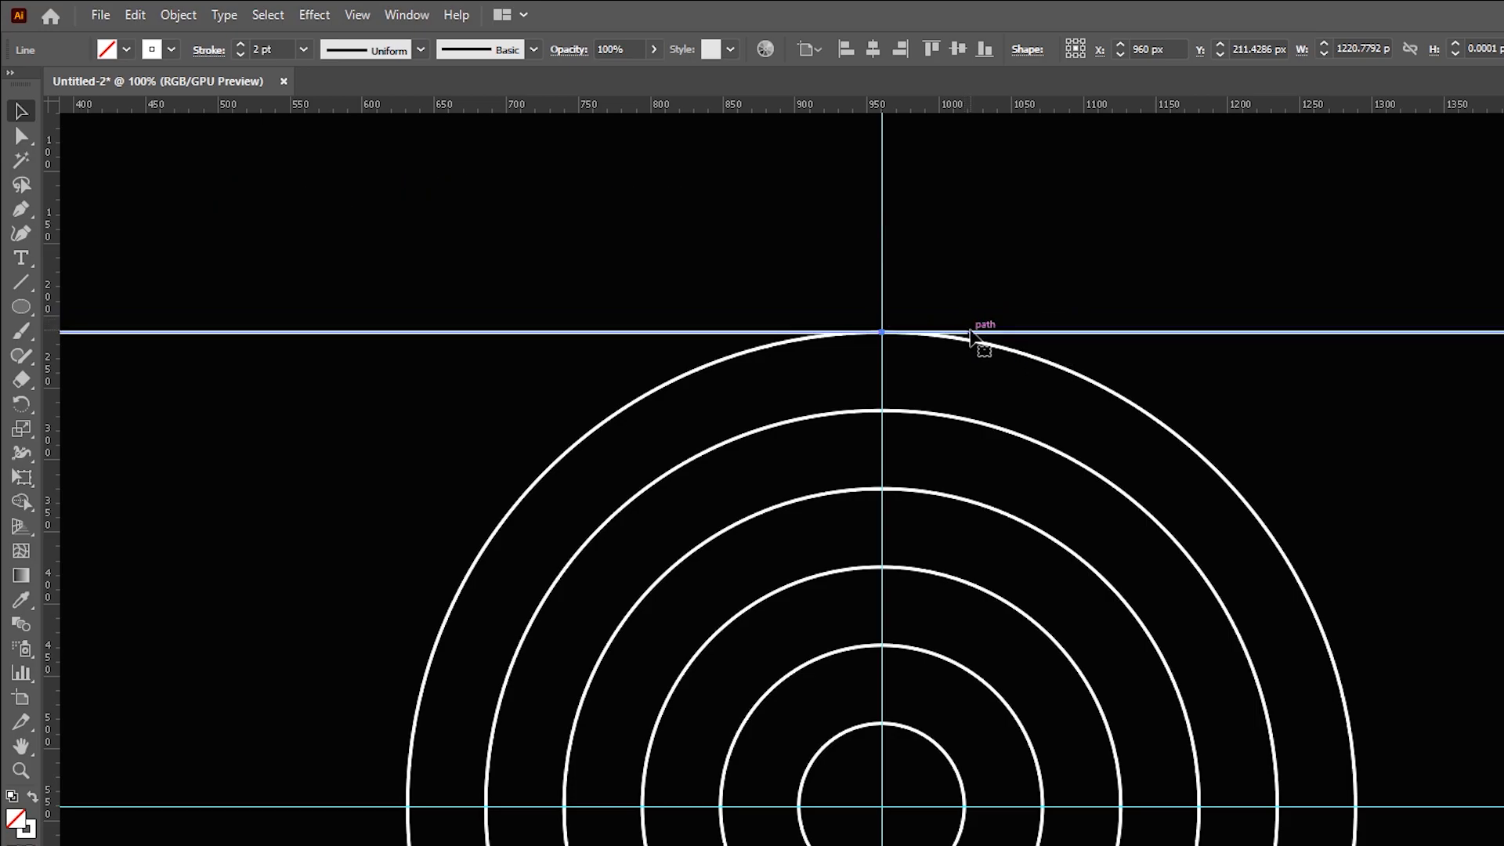
Step: Copy the line, paste it in front, and move the copy down to the top of the second circle from outside
click(135, 15)
click(245, 115)
click(137, 16)
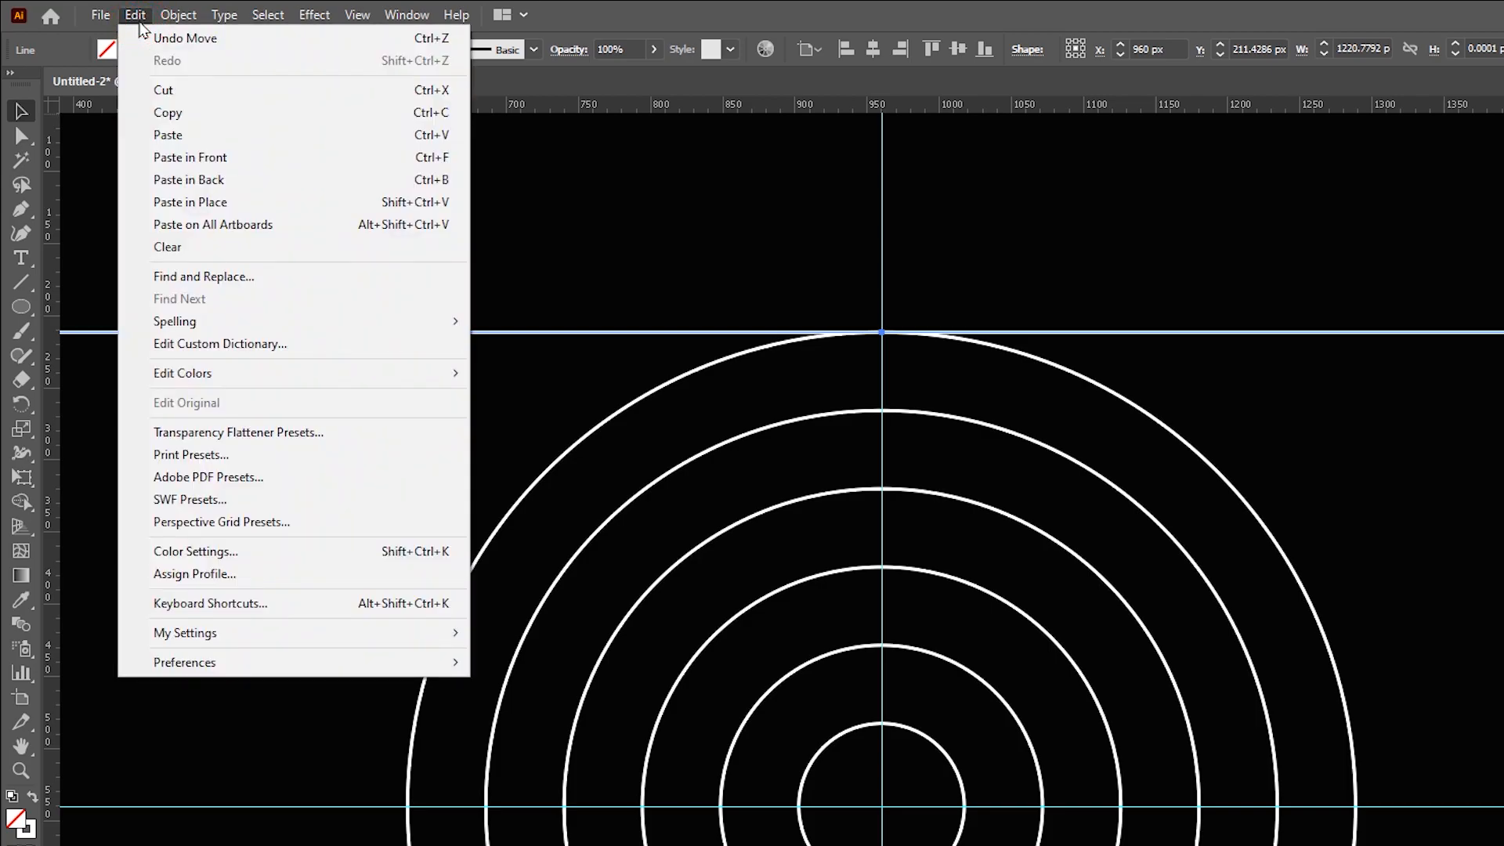
click(426, 164)
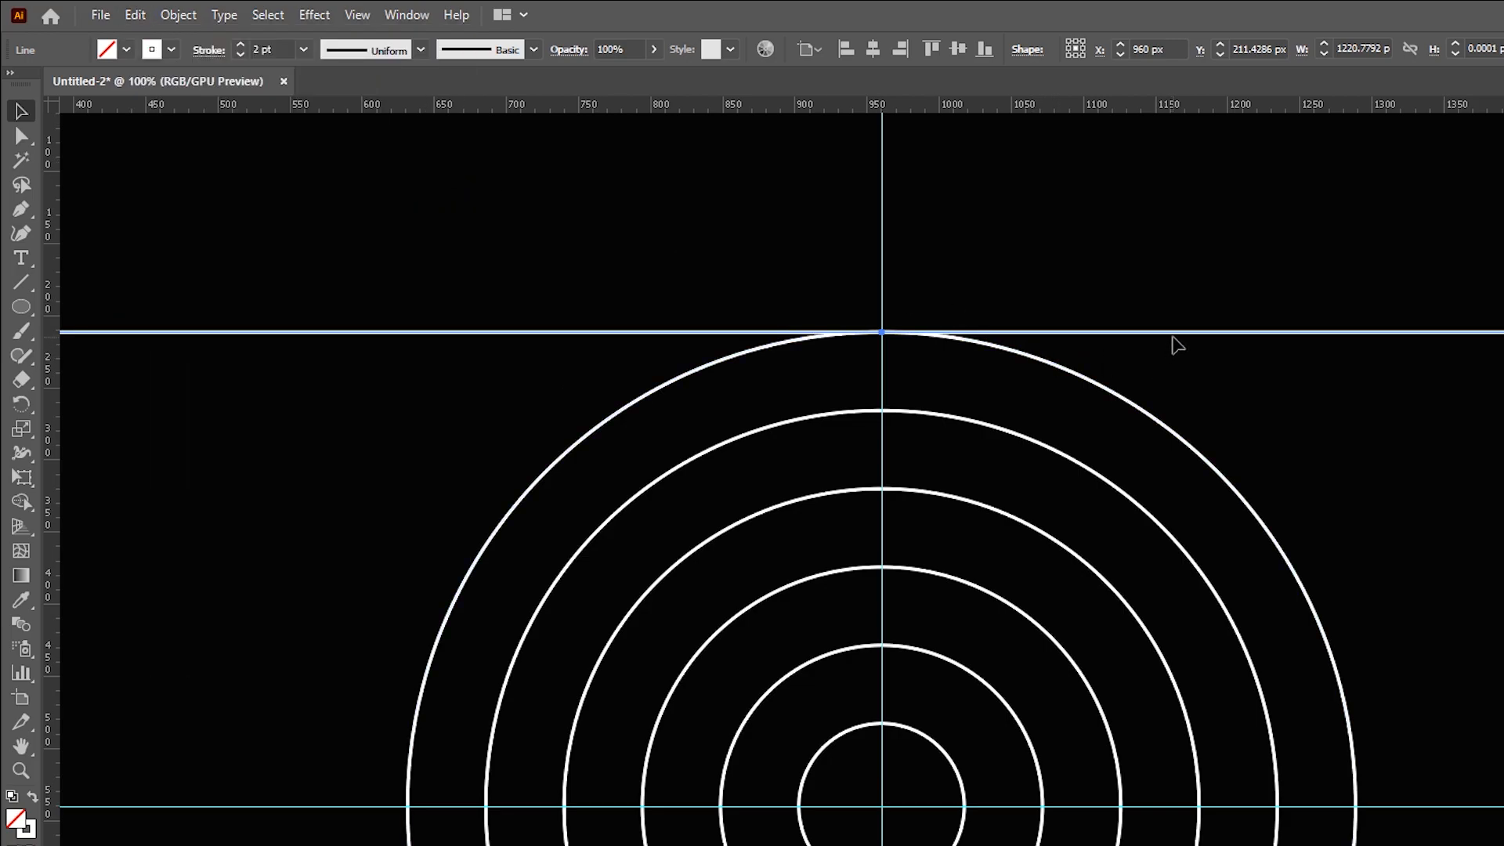
drag(1172, 332, 1178, 409)
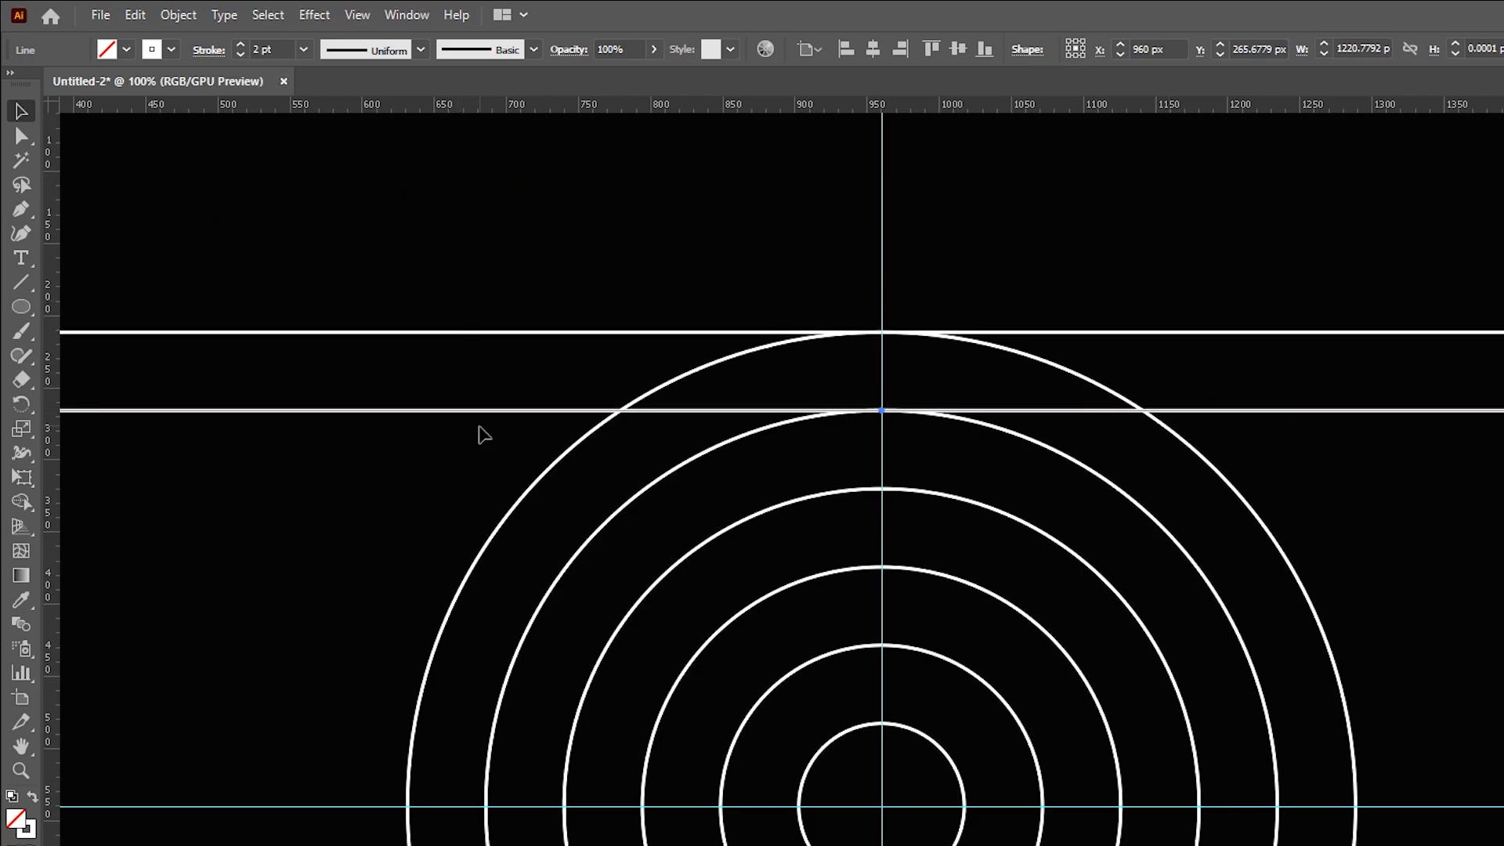
Step: Paste two more copies of the line in front and move them down to the tops of the third and fourth circles
click(133, 15)
click(282, 160)
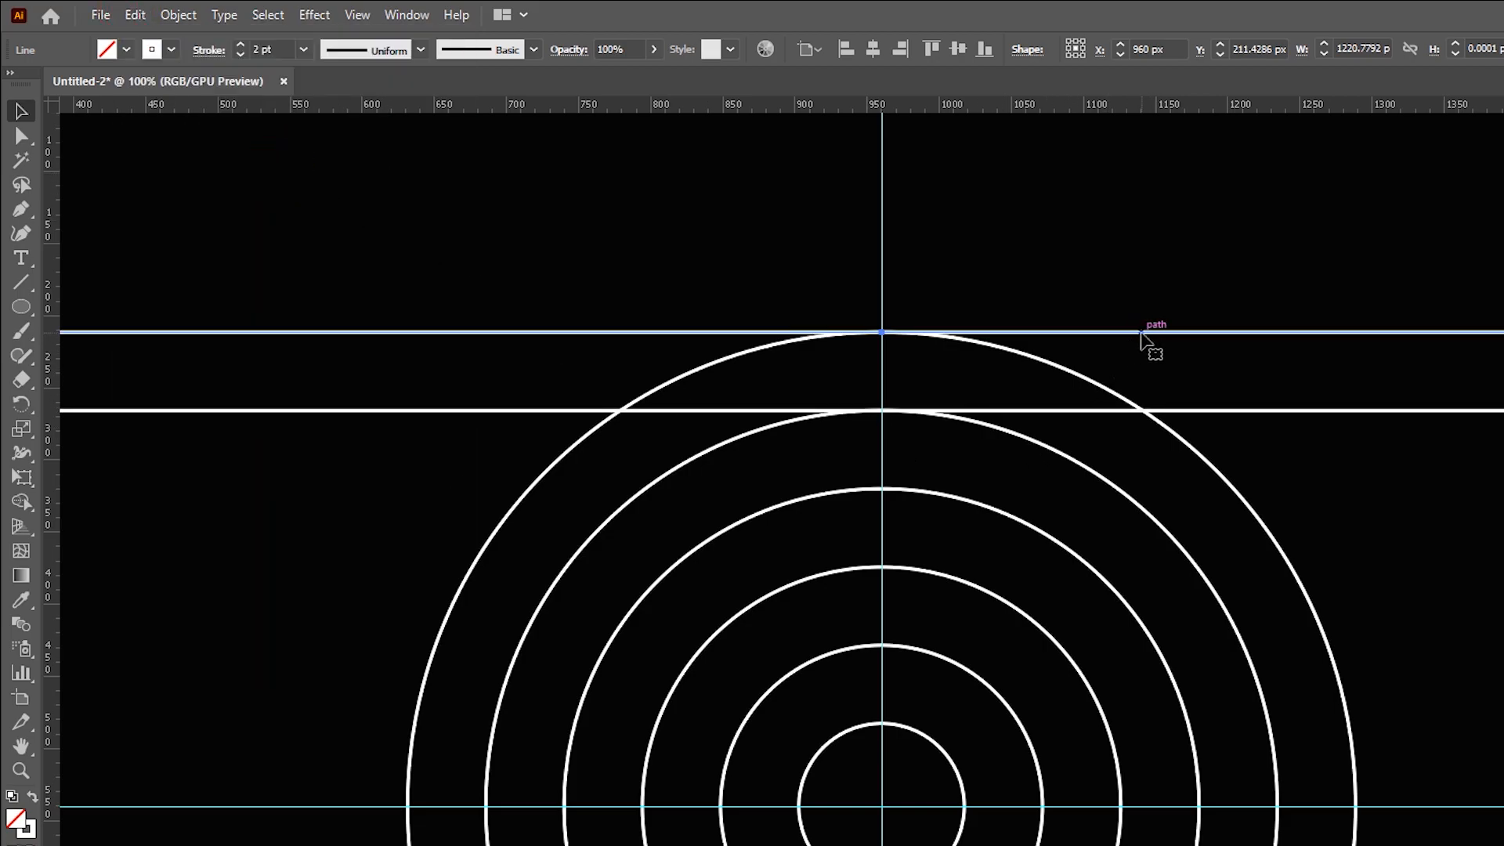
drag(1141, 334, 1162, 496)
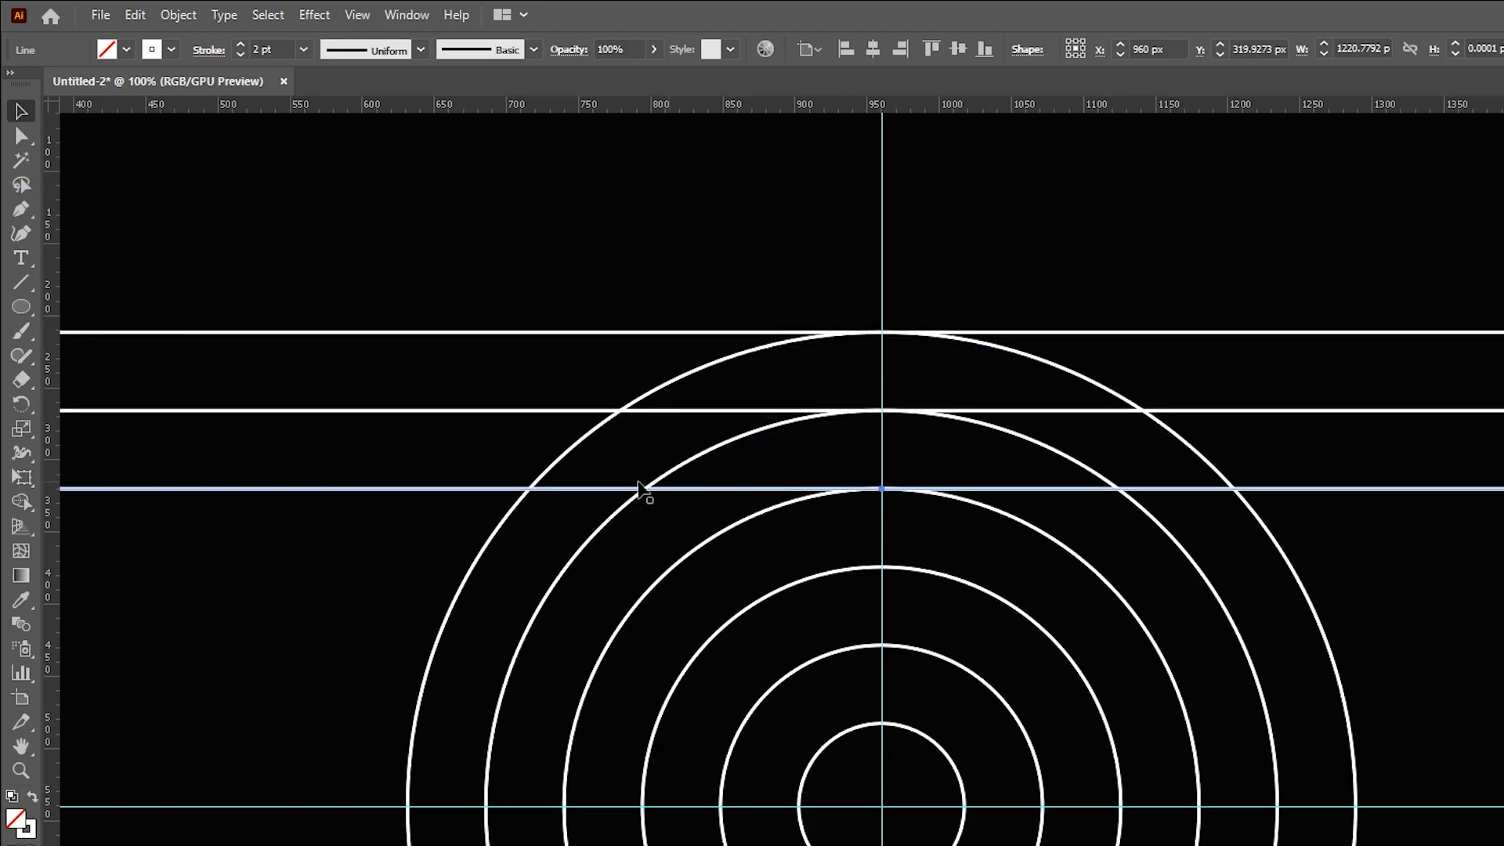
click(135, 15)
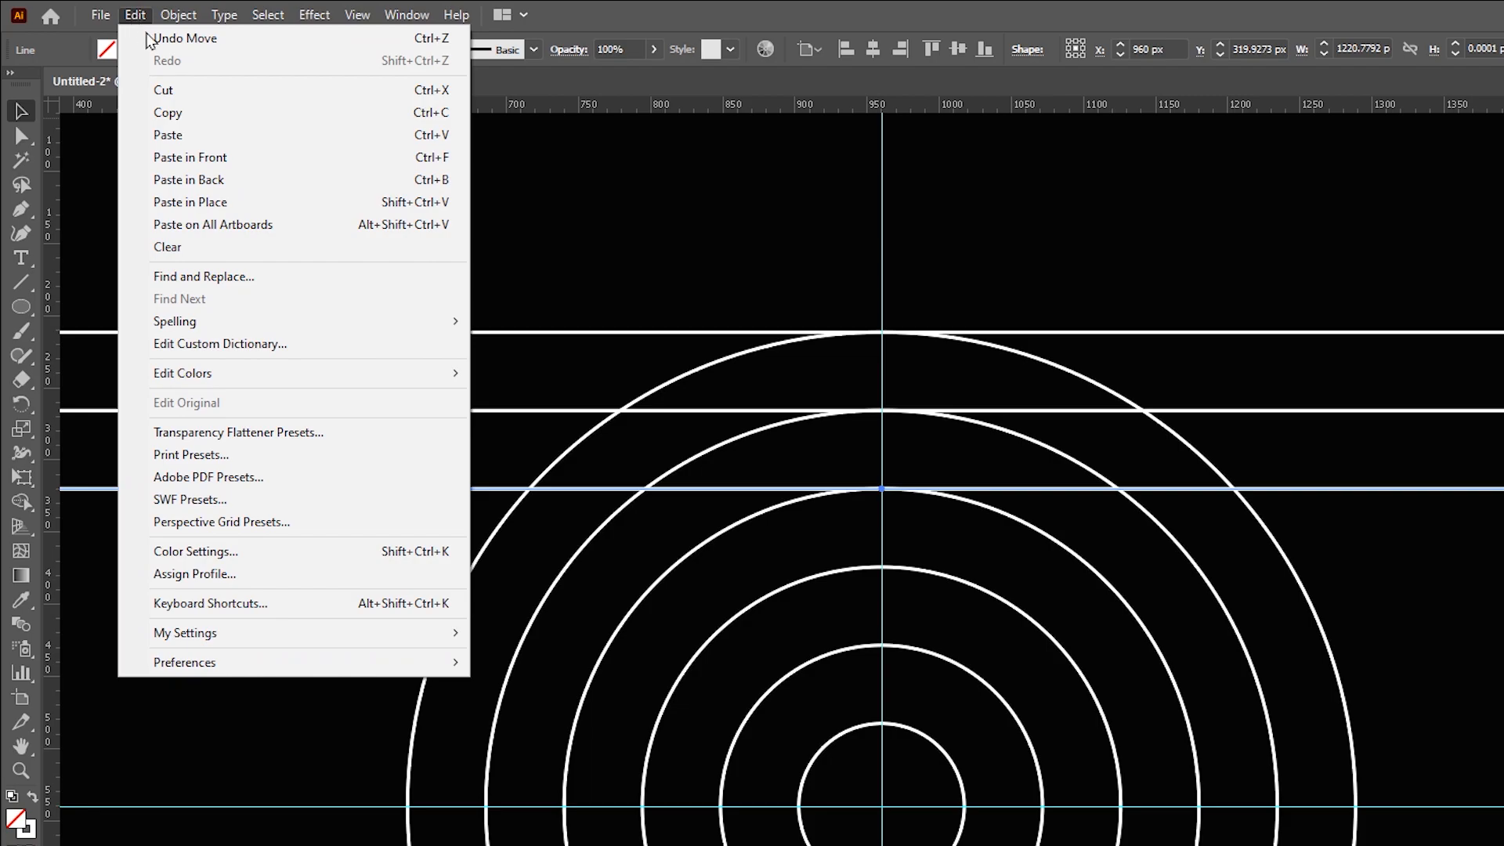
click(232, 158)
drag(1242, 333, 1266, 570)
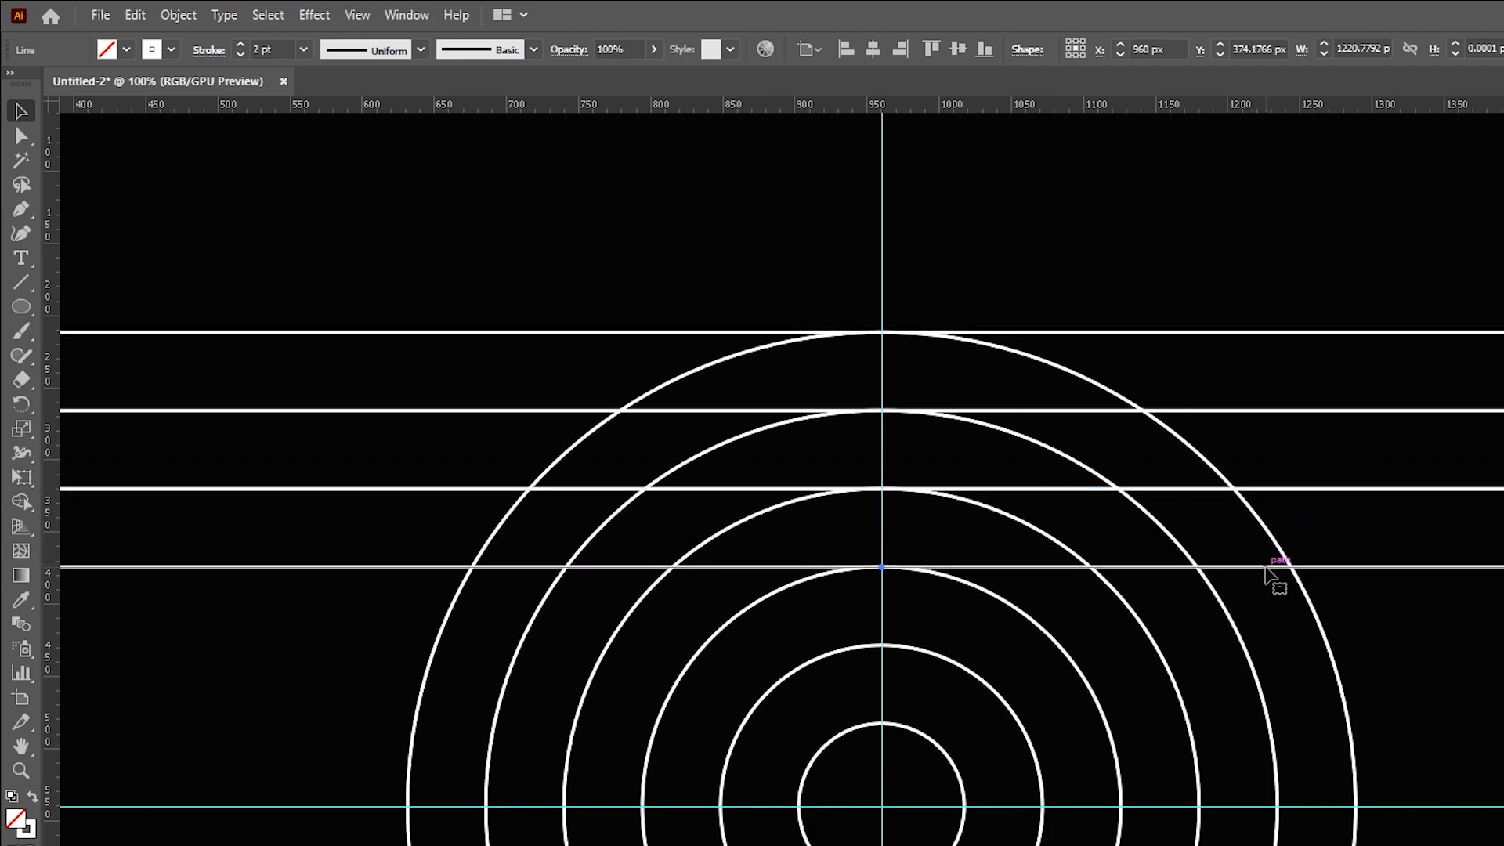
Step: Paste two further line copies in front and move them down to the tops of the fifth and innermost circles
click(134, 15)
click(190, 157)
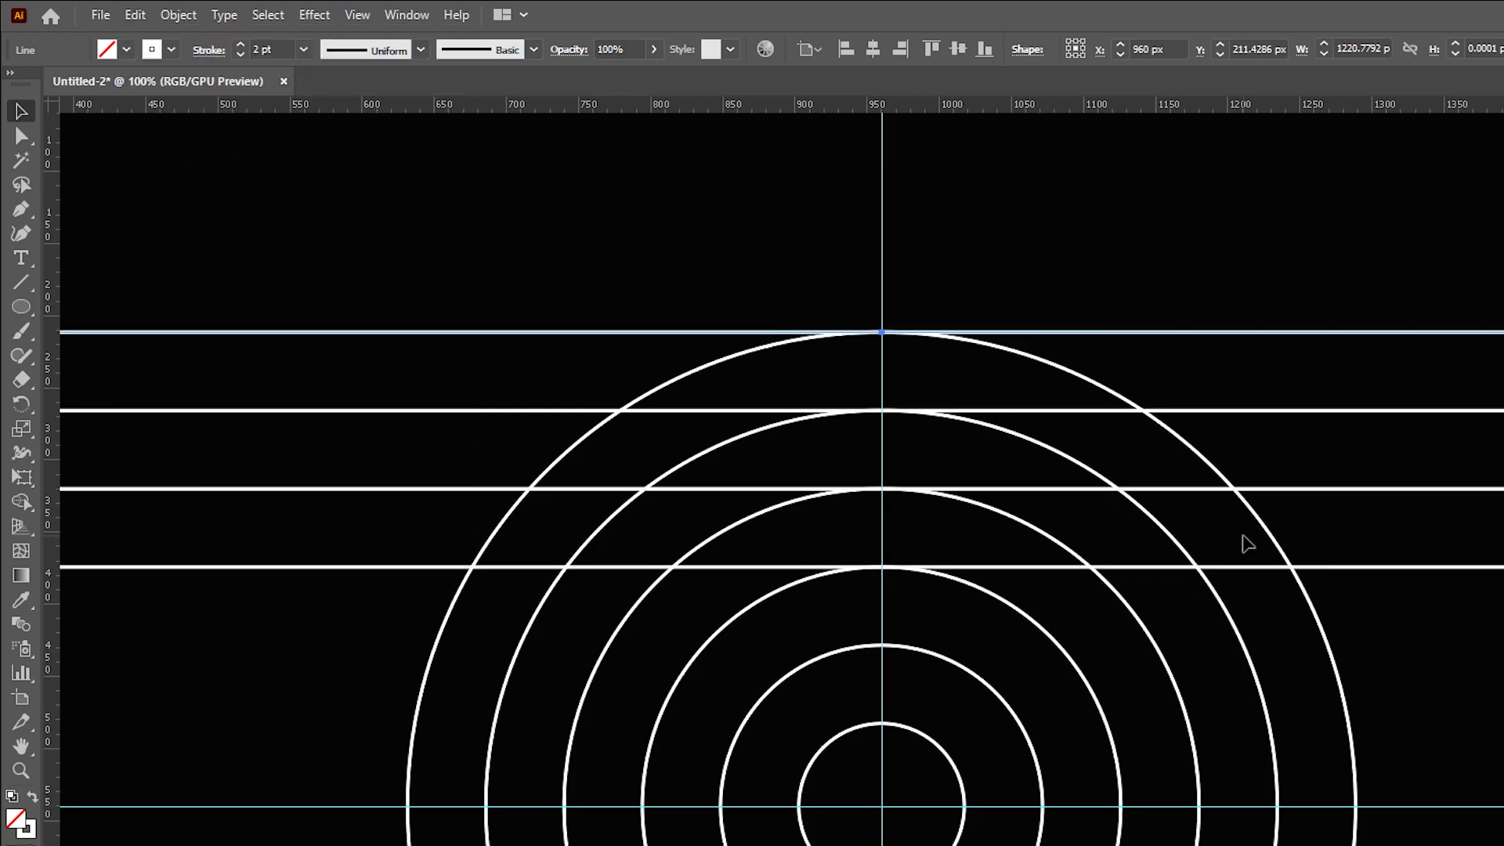
drag(1301, 334, 1301, 644)
click(141, 16)
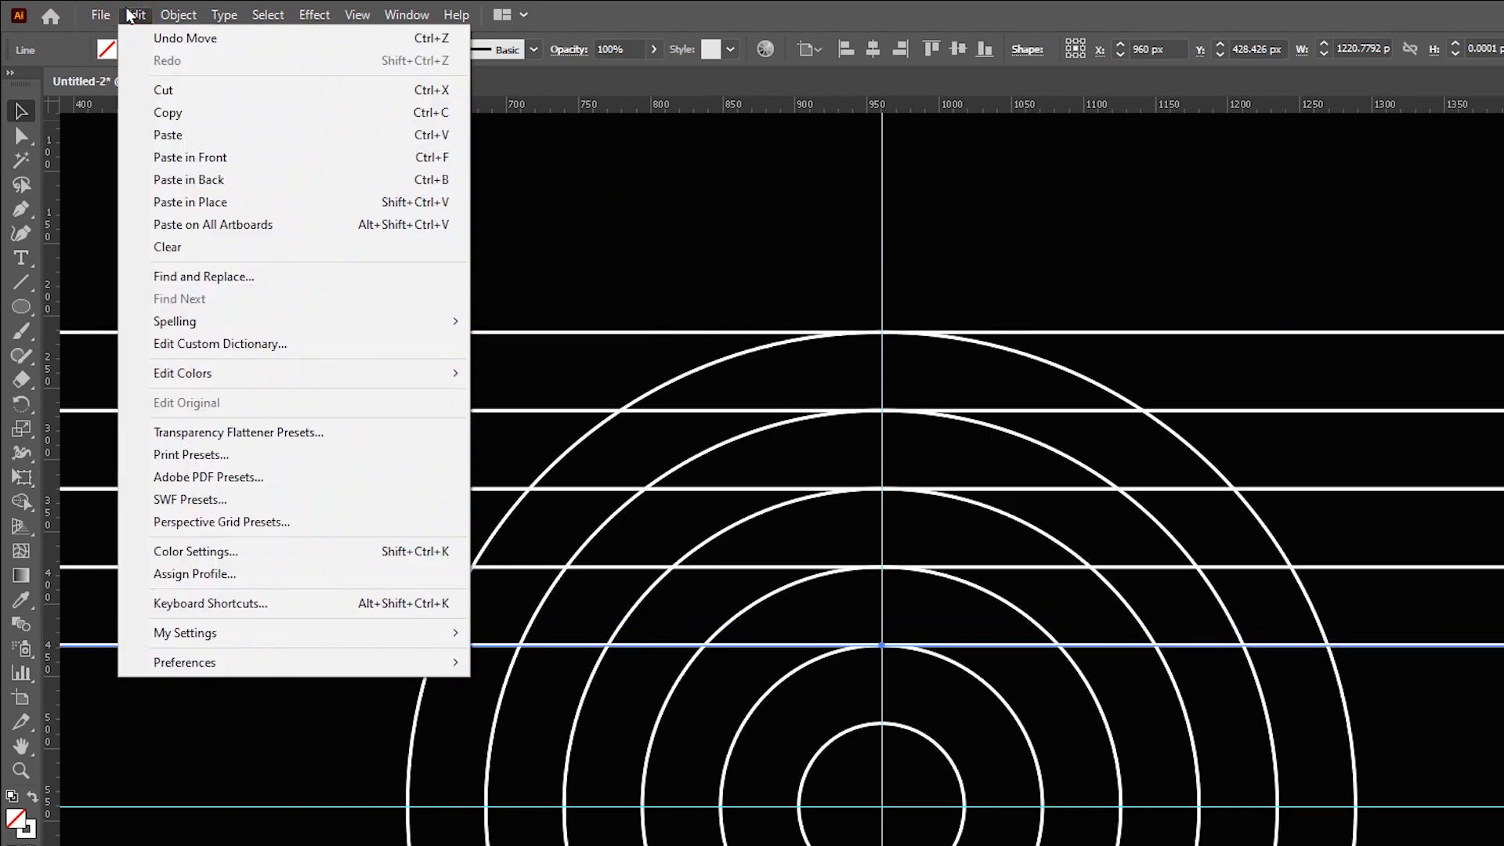
click(253, 157)
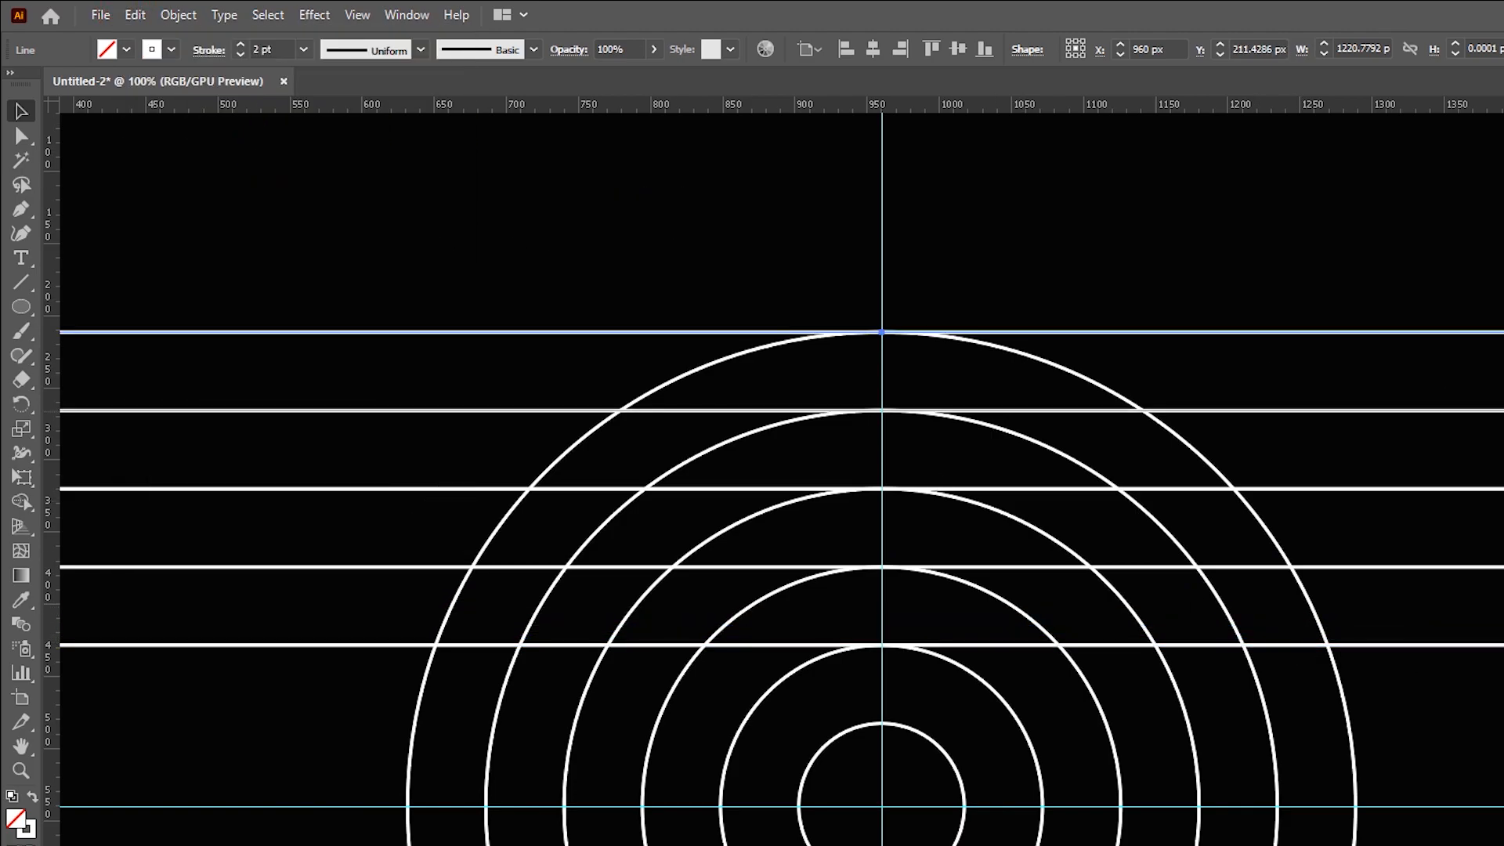
drag(1359, 333, 1417, 726)
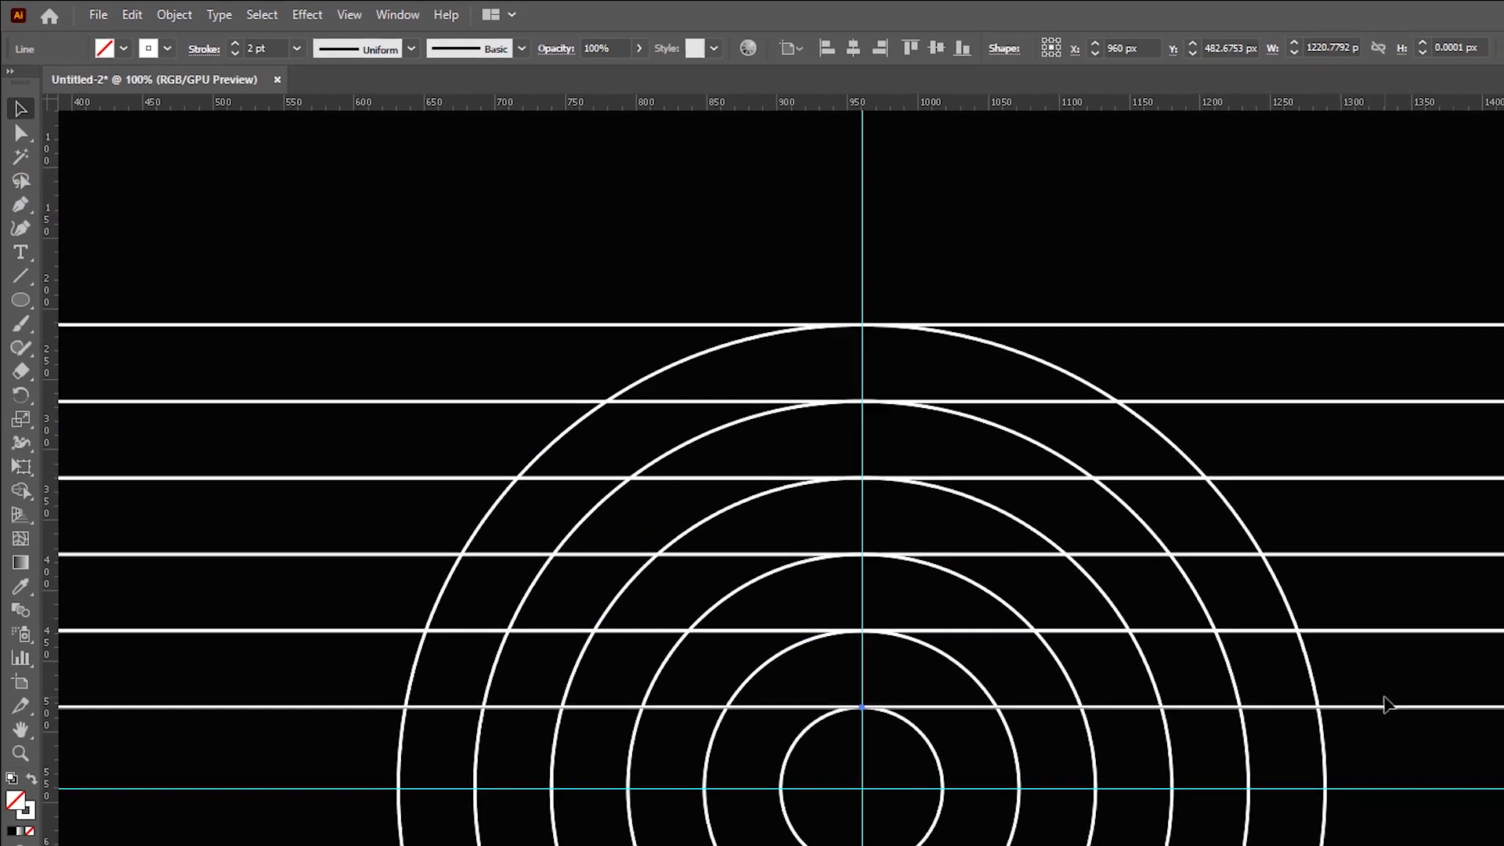
scroll(1406, 659, down, 2)
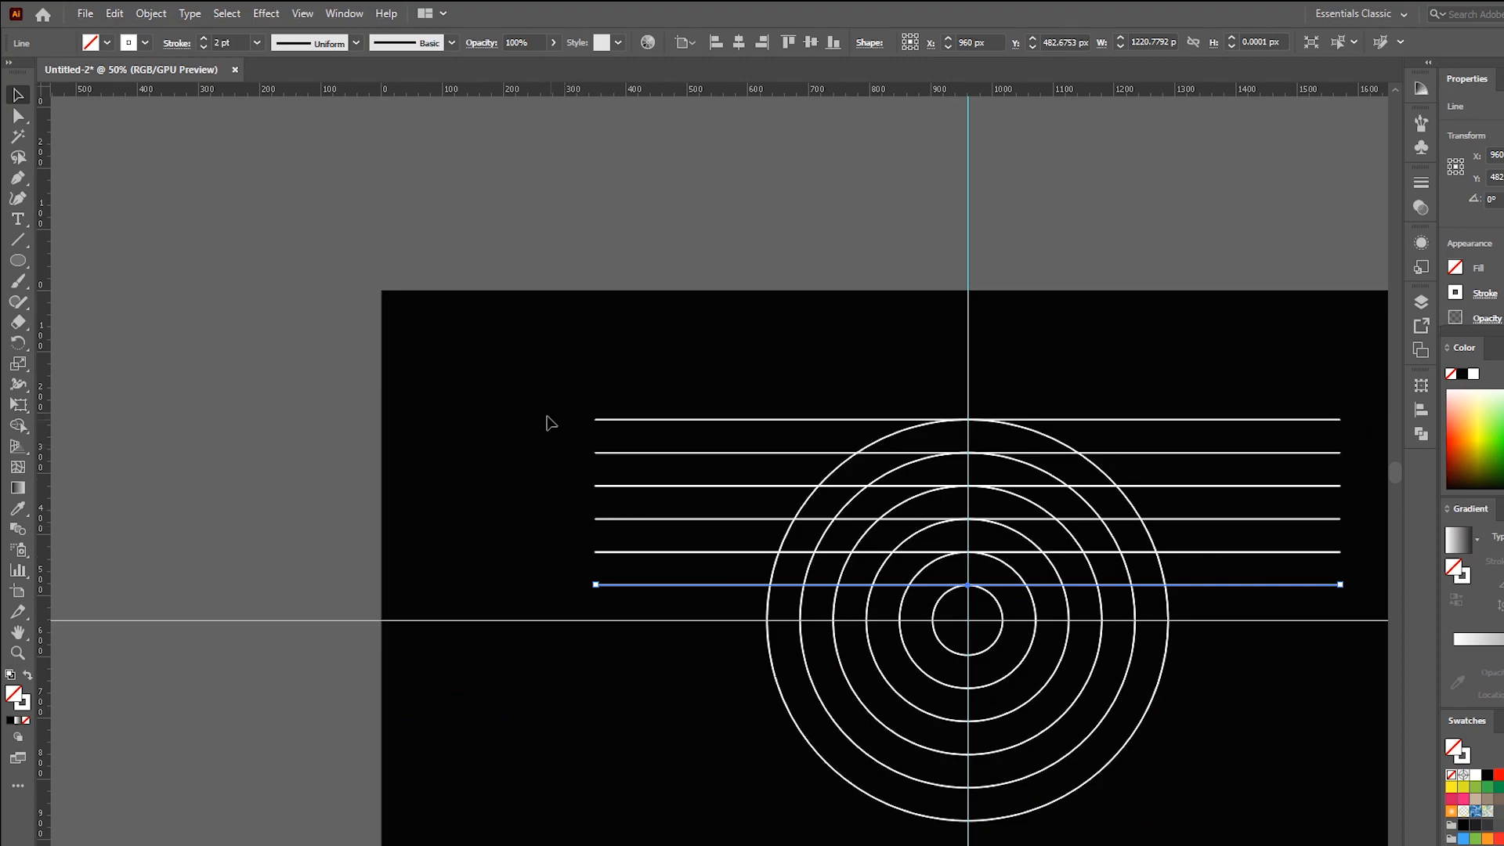
Step: Select the six horizontal lines and group them
drag(553, 401, 693, 601)
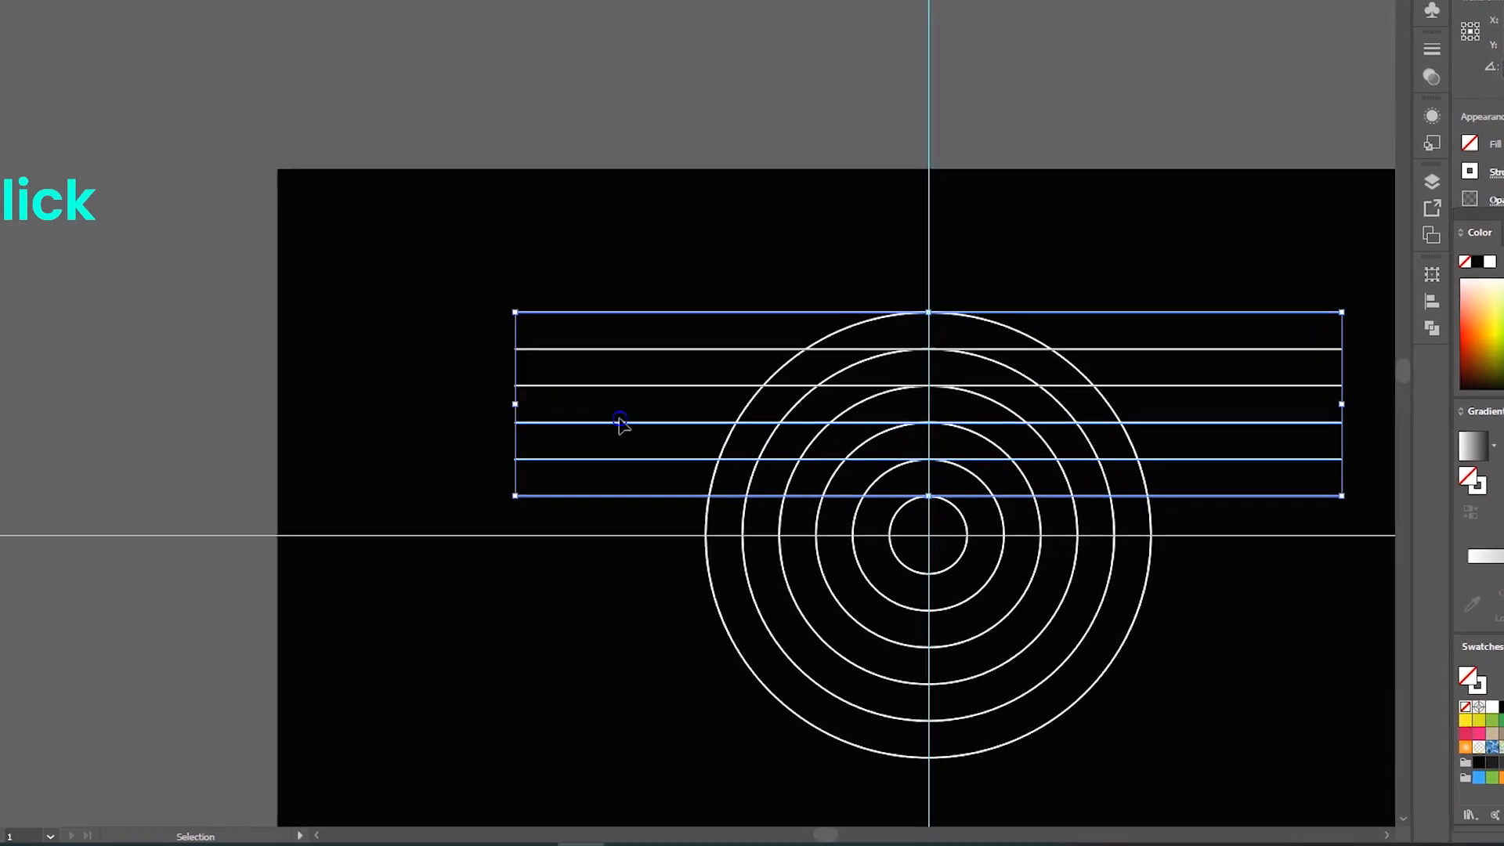
right_click(626, 428)
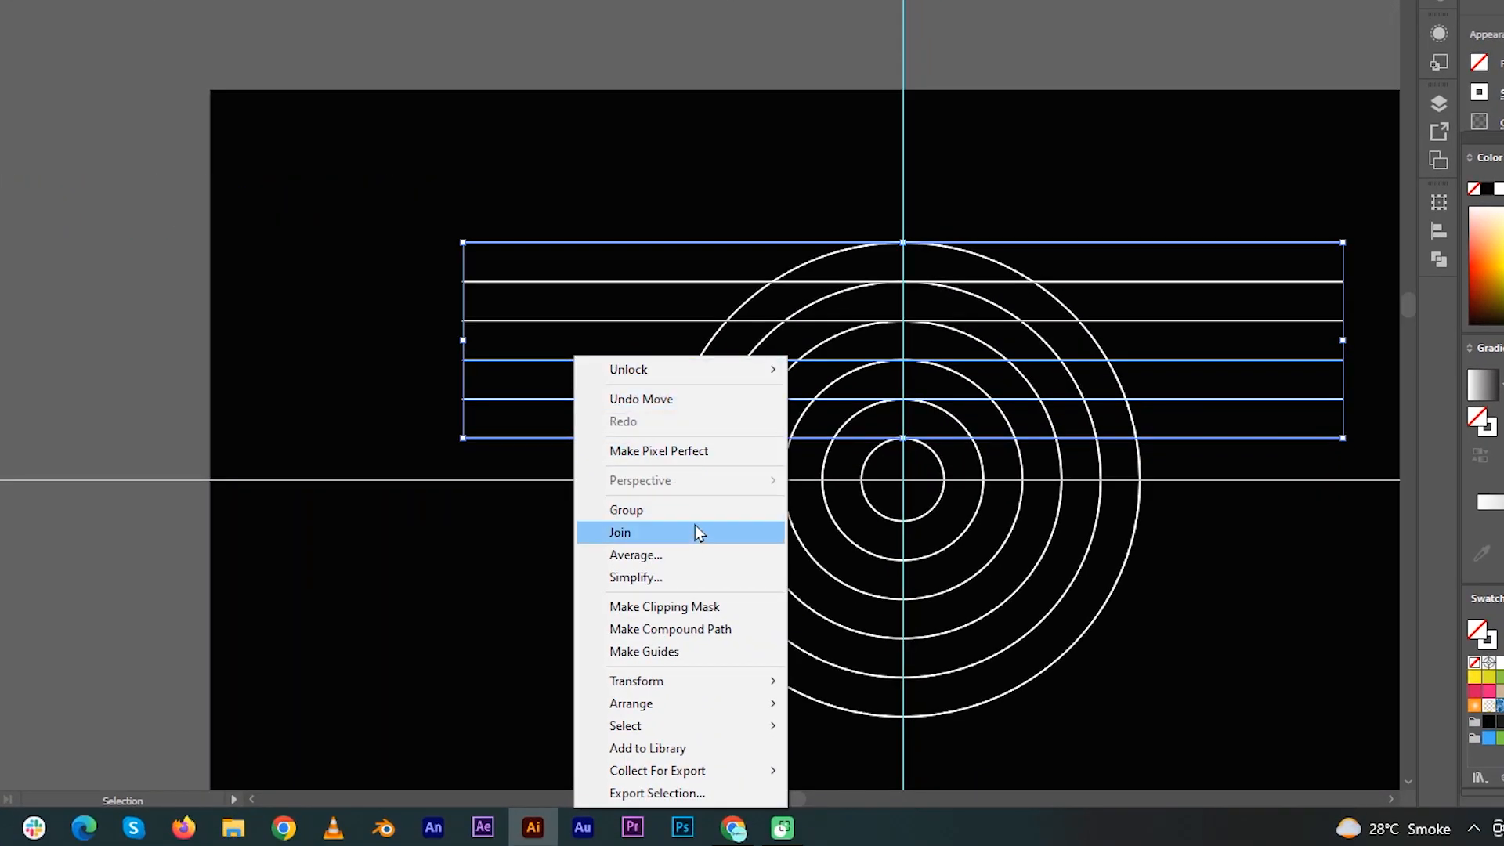
click(691, 510)
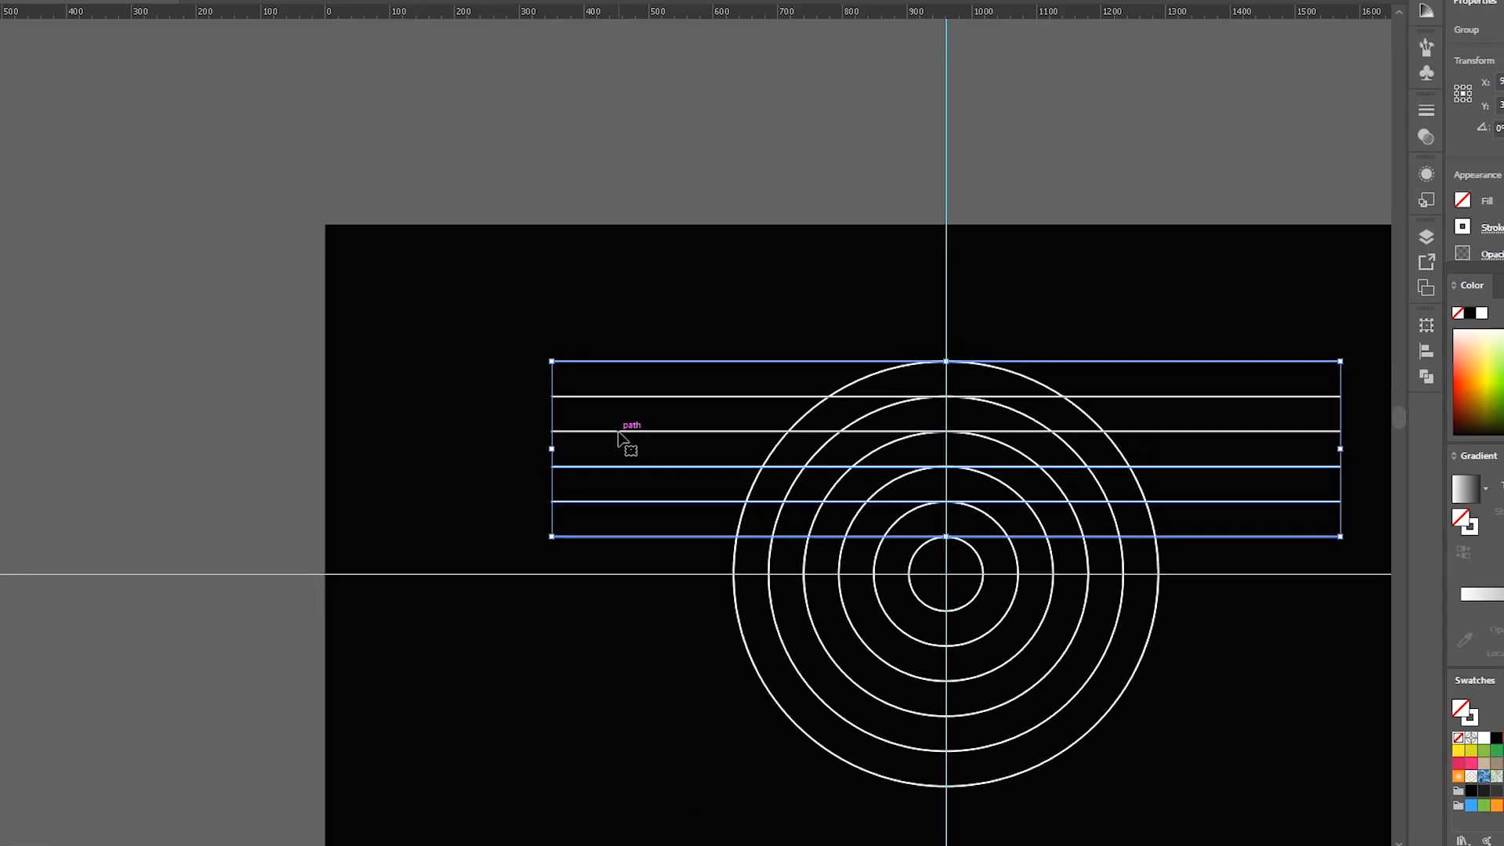
Step: Rotate a copy of the line group by 120° about the circles' centre, and repeat the transformation for a third set
scroll(1089, 578, up, 1)
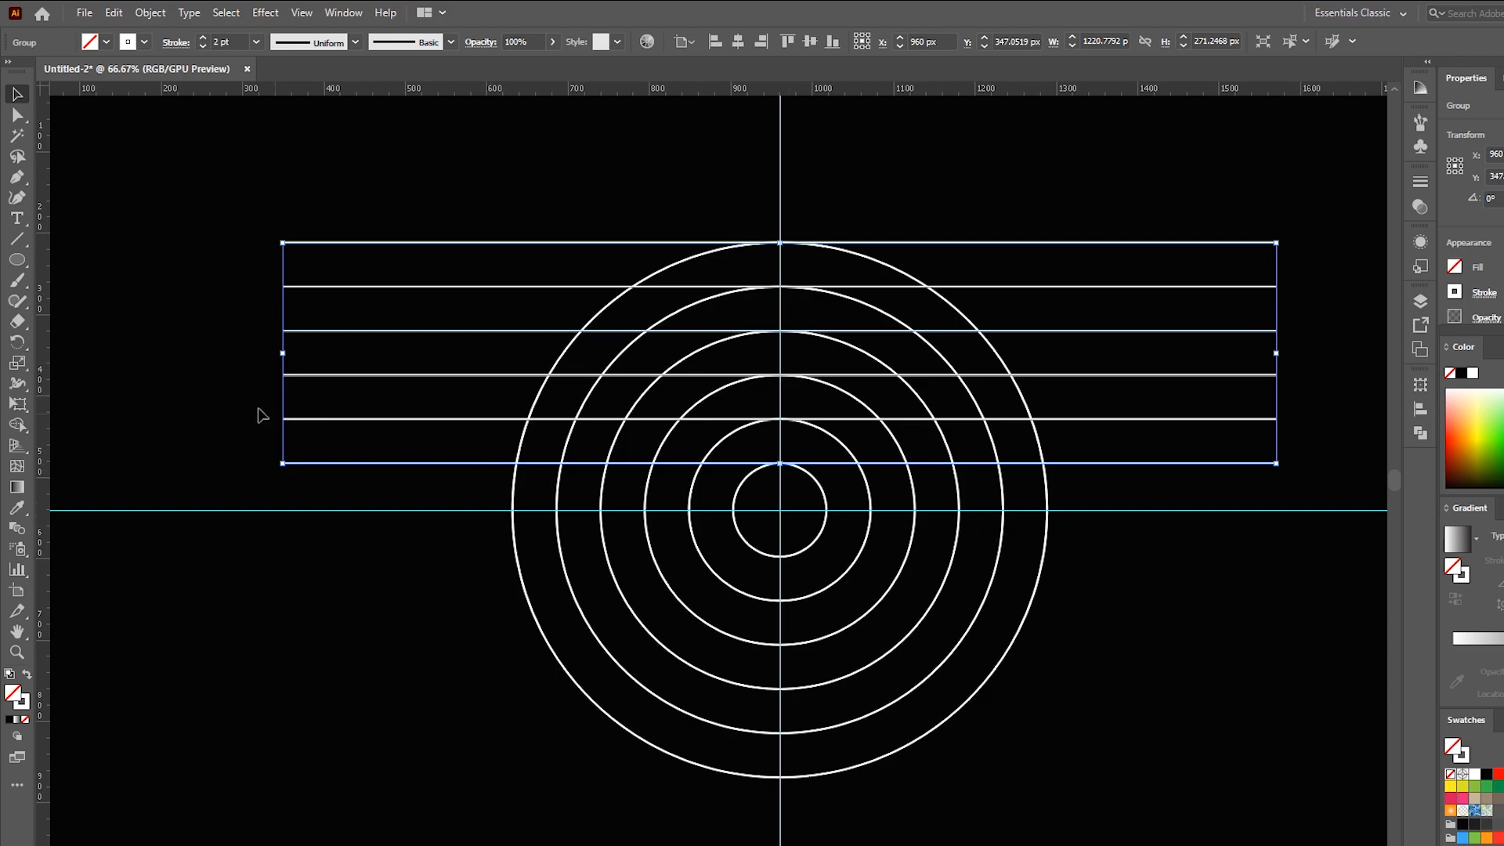
click(17, 343)
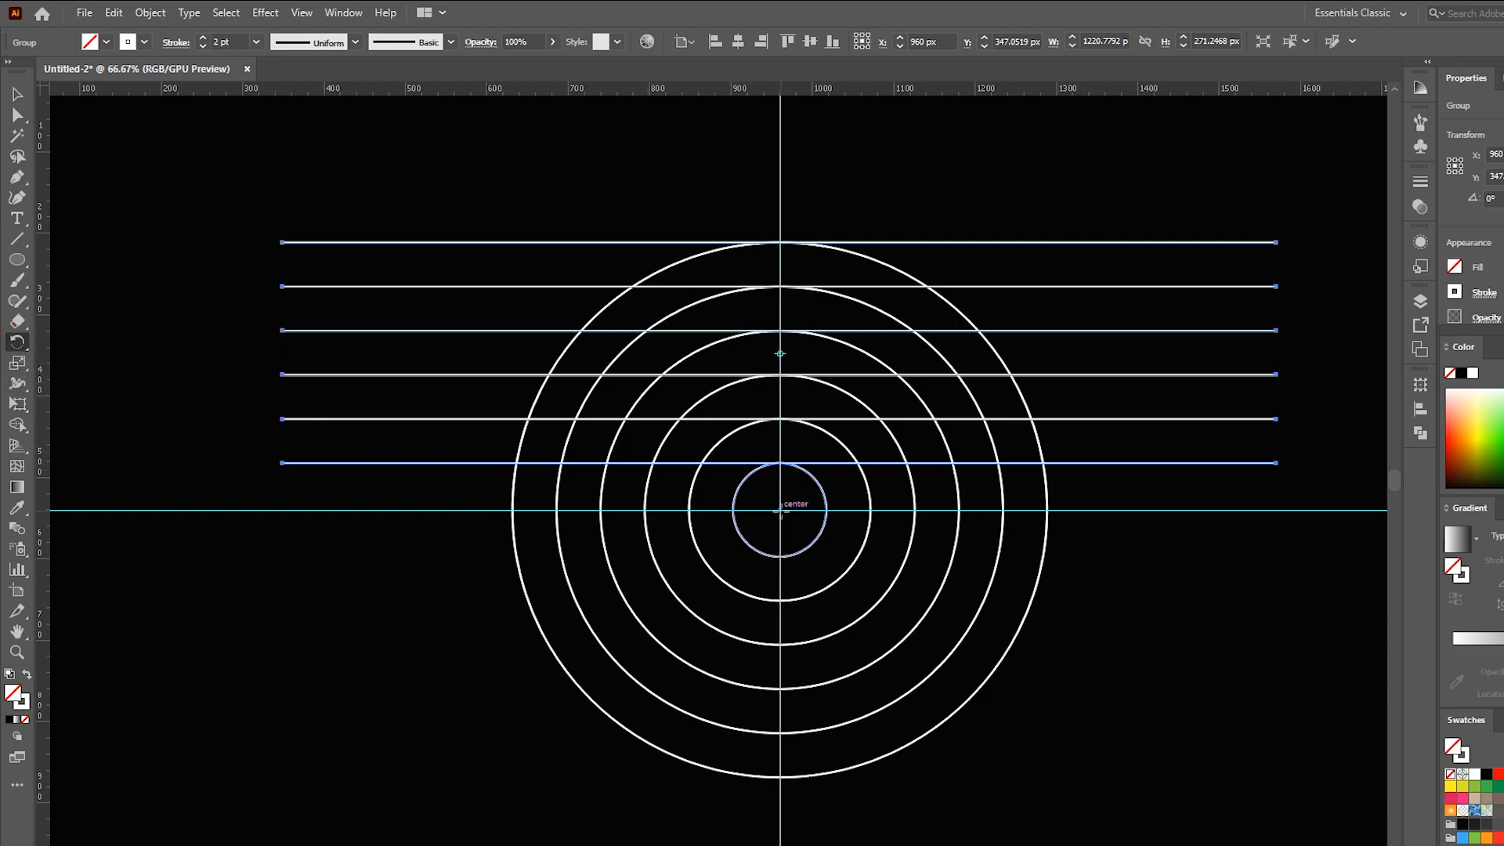
alt+click(780, 511)
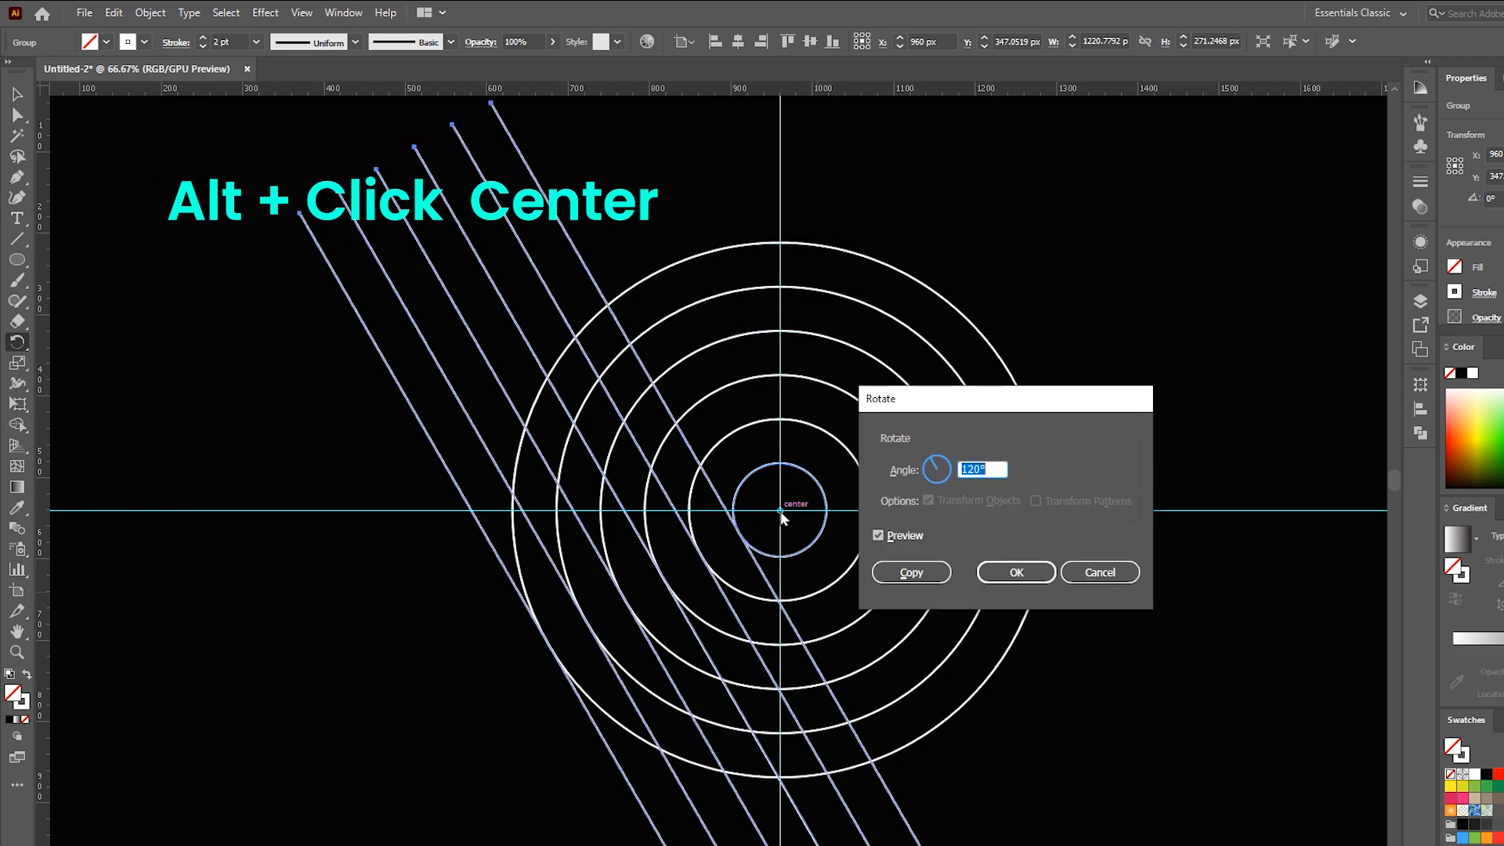
click(912, 574)
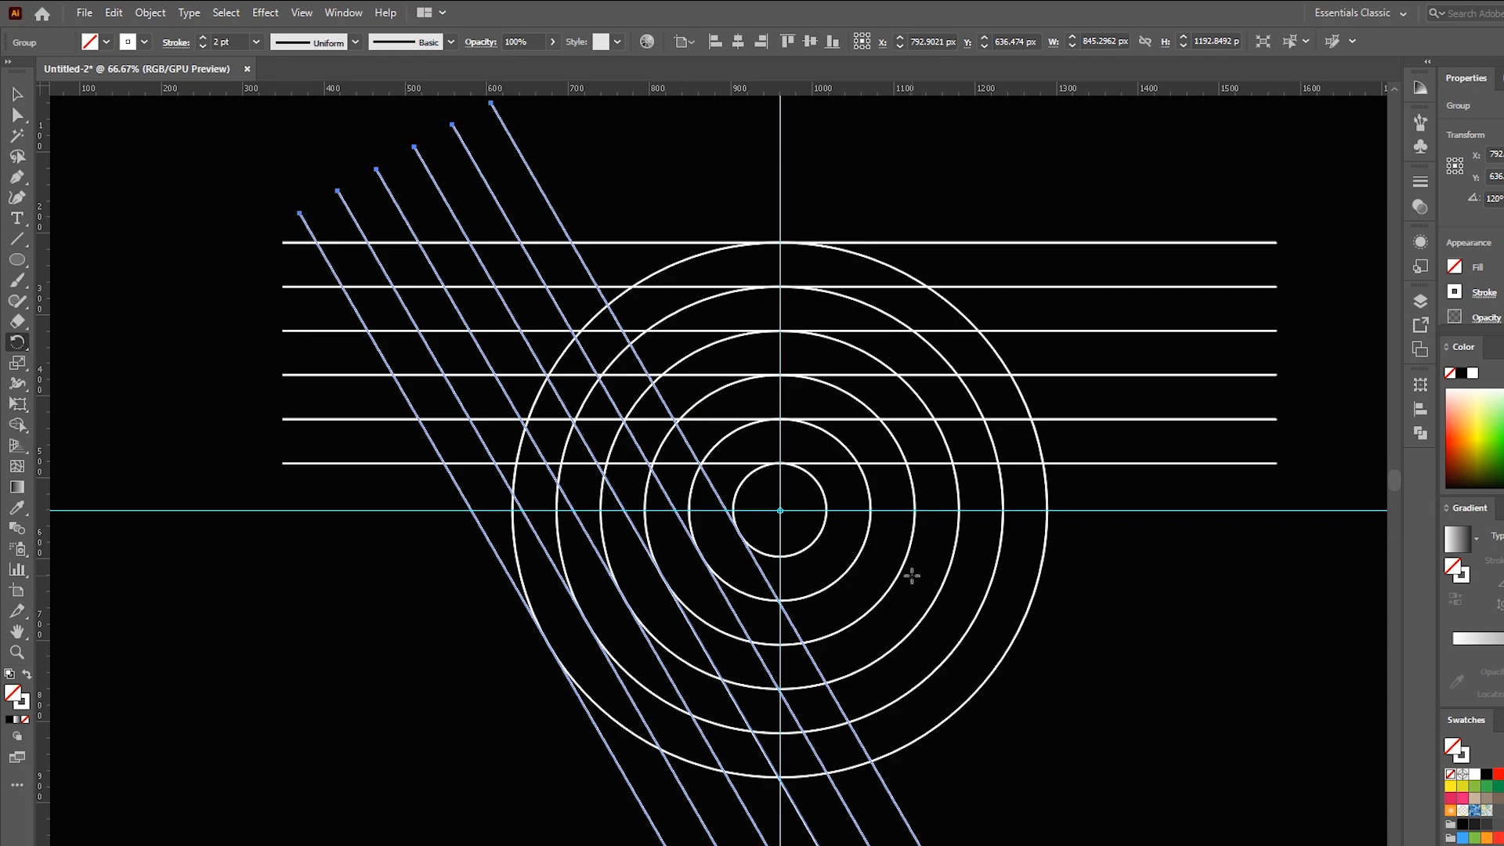
key(ctrl+d)
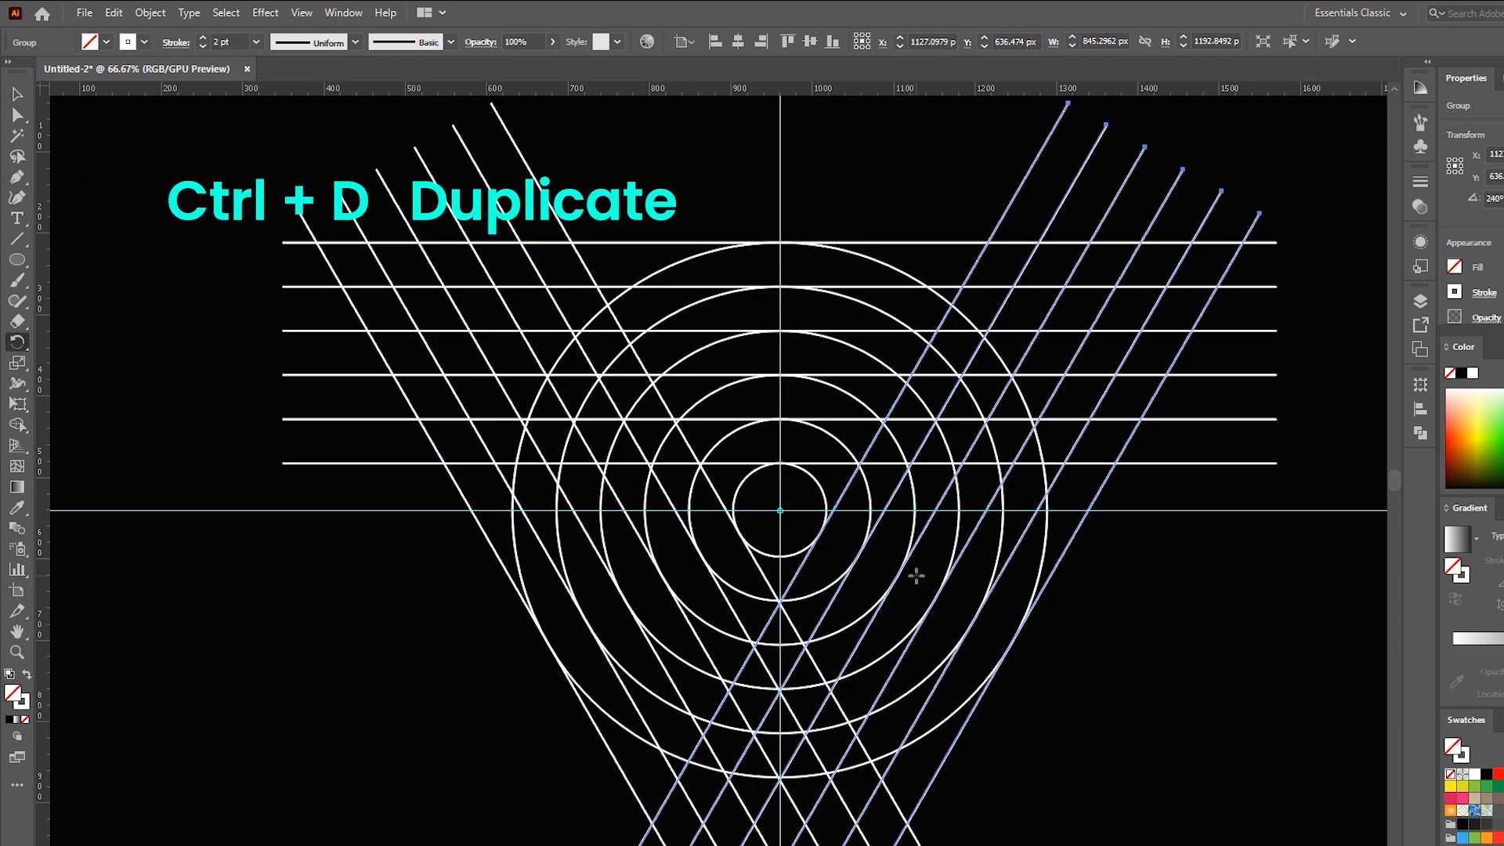
Step: Select all the circles and line groups and activate the Shape Builder tool with a white fill
key(v)
click(171, 173)
drag(138, 120, 1309, 835)
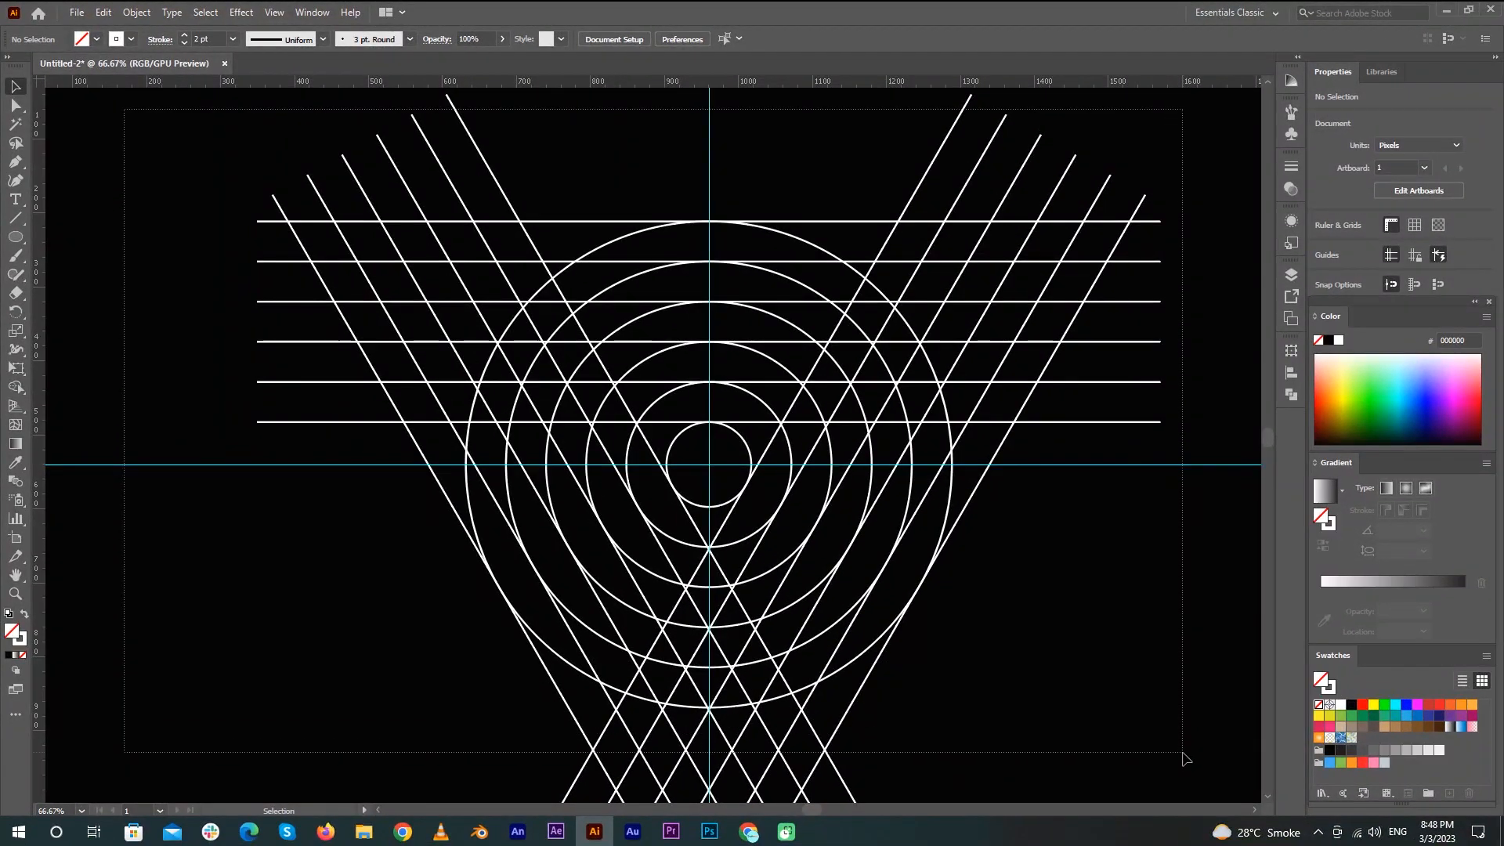
drag(1185, 759, 1185, 758)
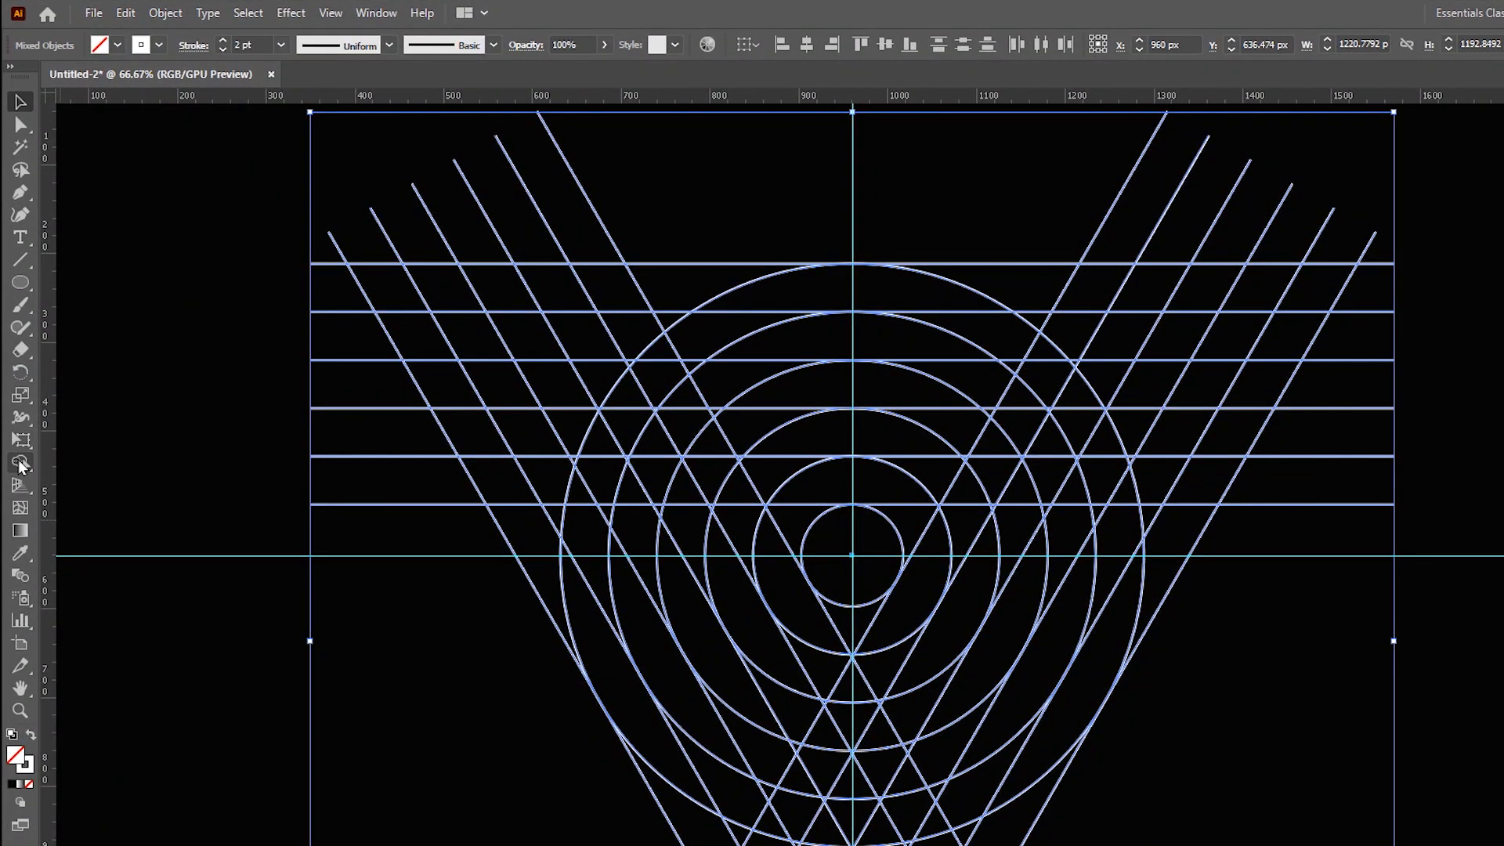
click(20, 462)
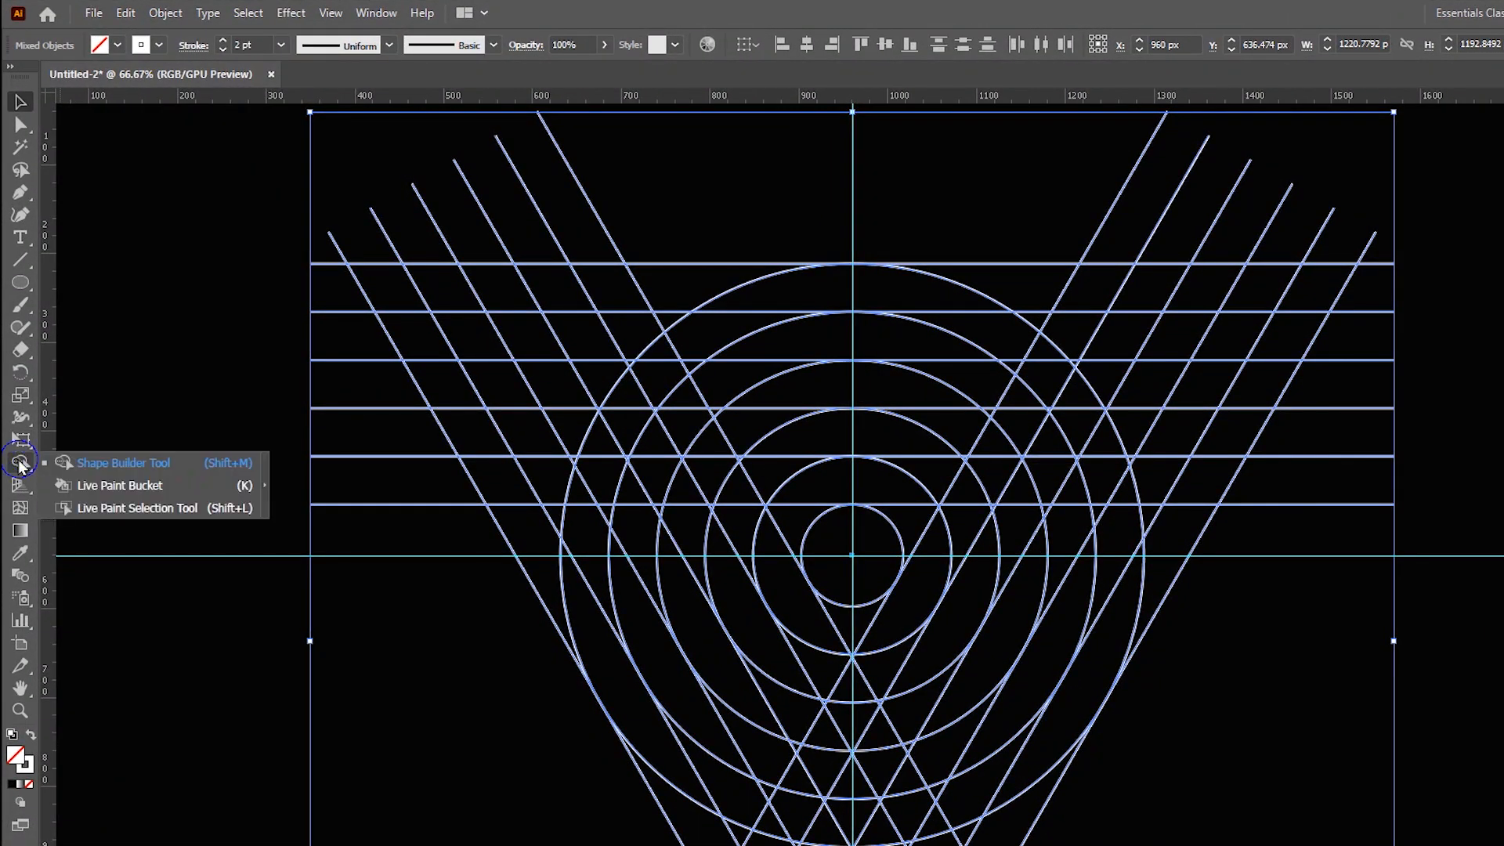
click(172, 468)
click(12, 734)
click(30, 763)
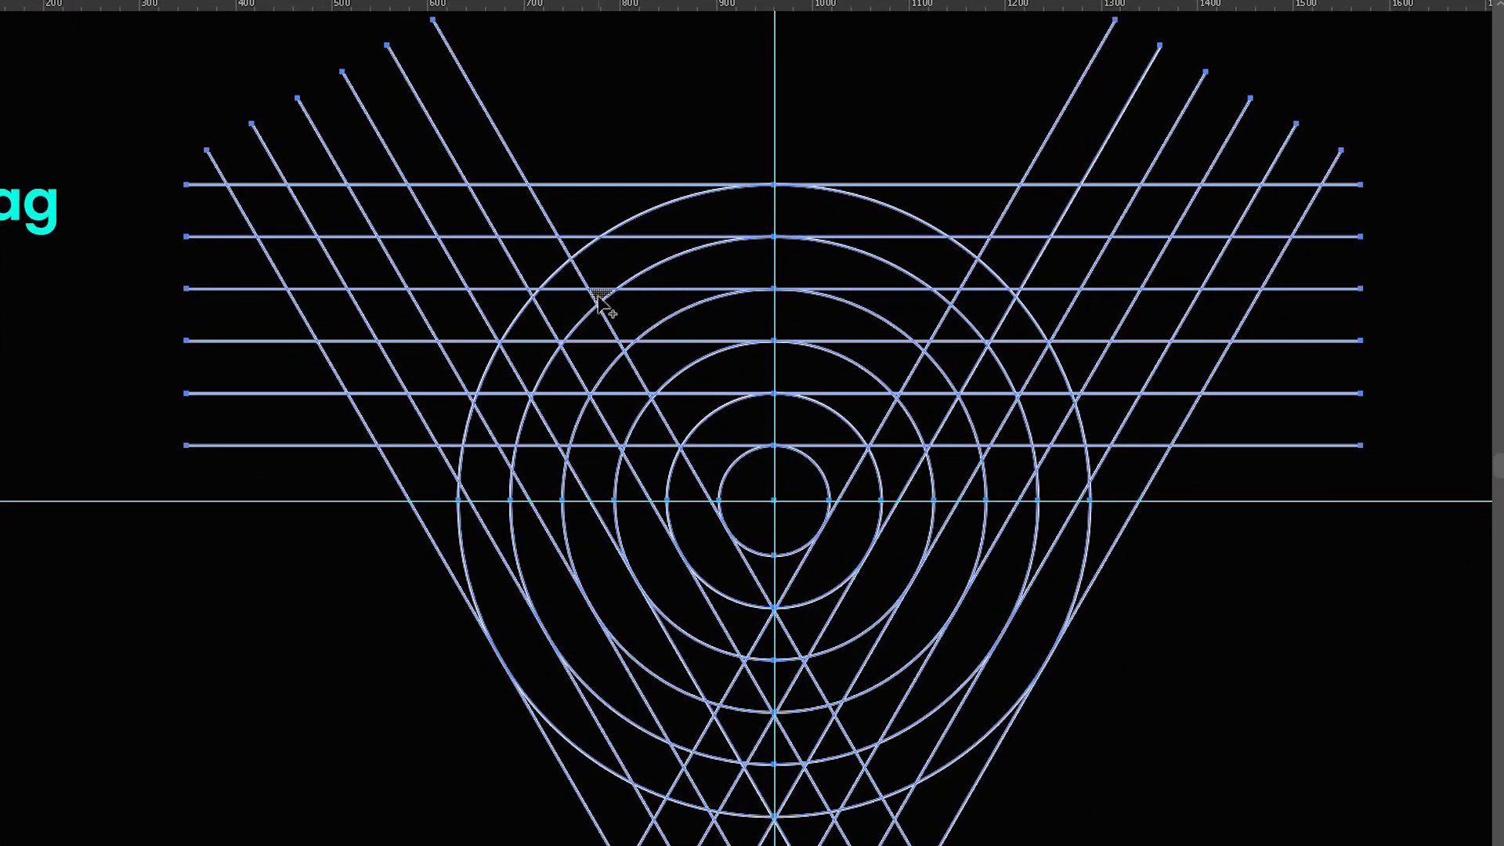
Step: Merge alternate ring and row regions into three white bands, each curving at one end and cut by the slanted lines, then deselect everything
drag(623, 252, 698, 228)
drag(862, 223, 1282, 231)
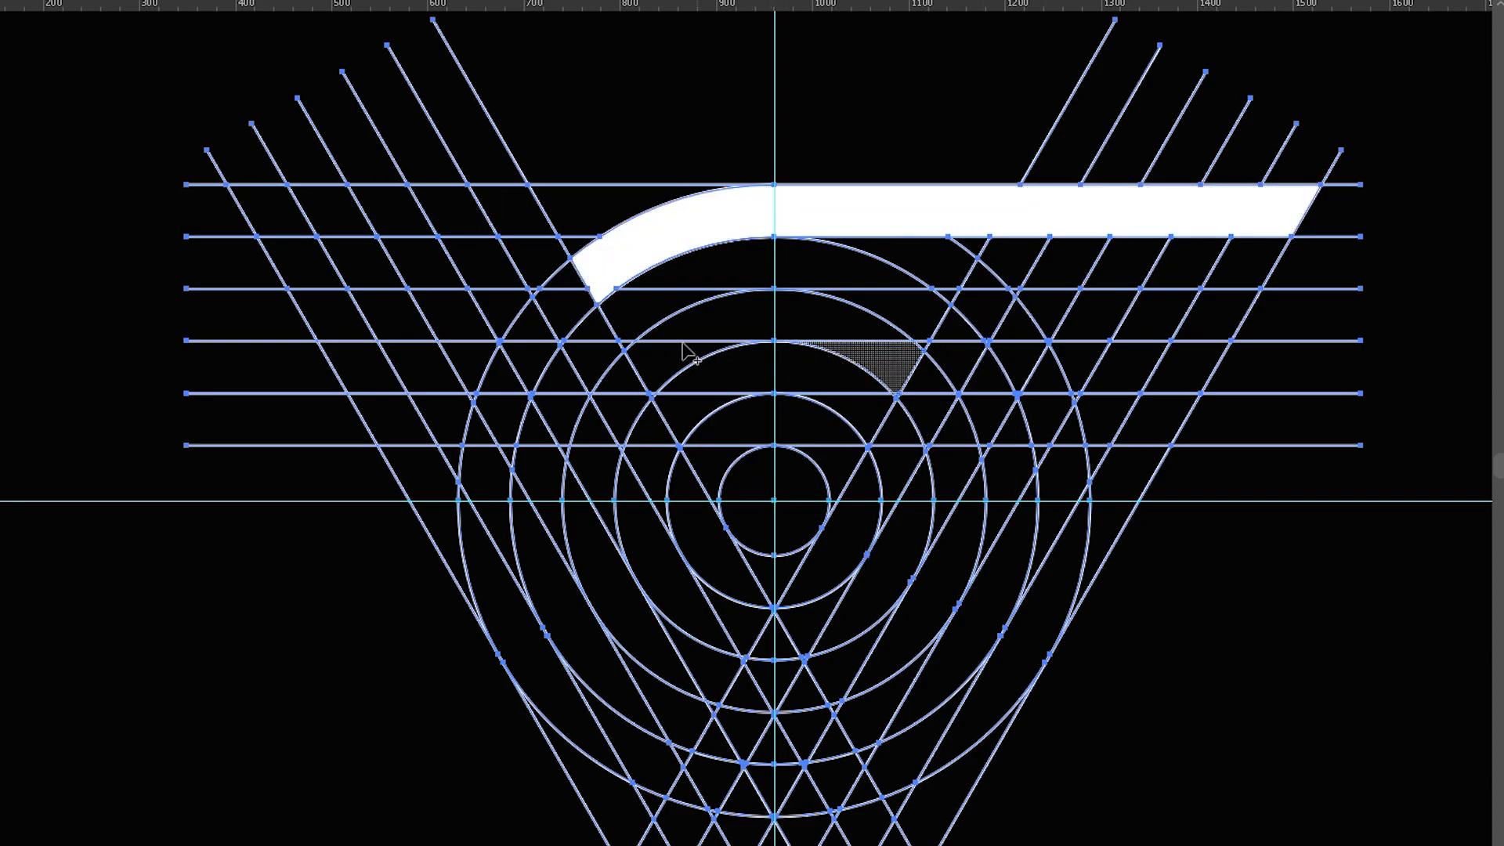
mouse_move(650, 368)
mouse_down()
mouse_move(780, 328)
mouse_move(1042, 327)
mouse_move(1018, 319)
mouse_up()
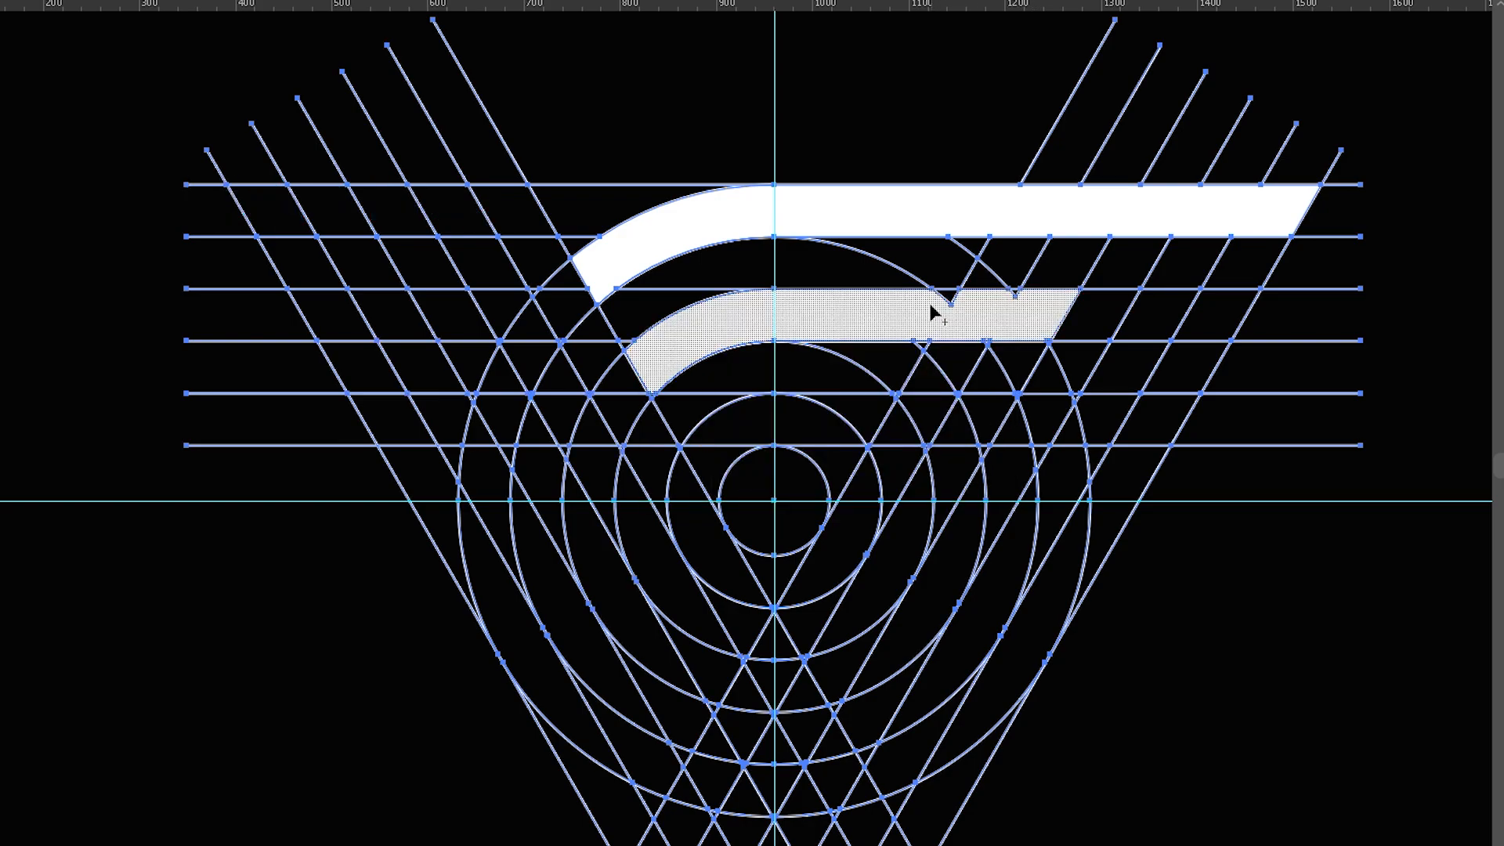
drag(951, 296, 1207, 314)
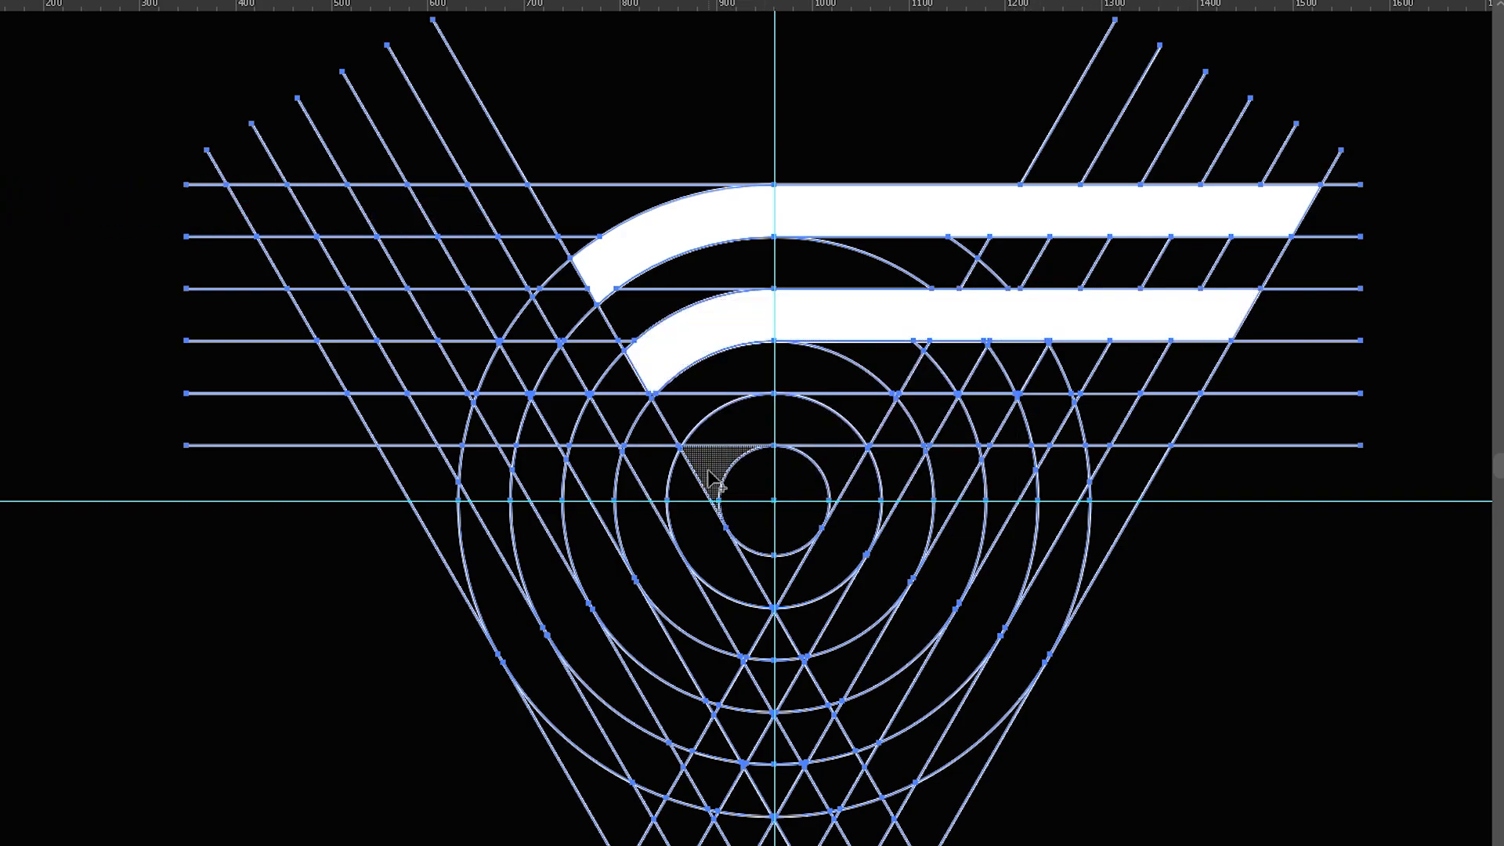
scroll(740, 462, up, 1)
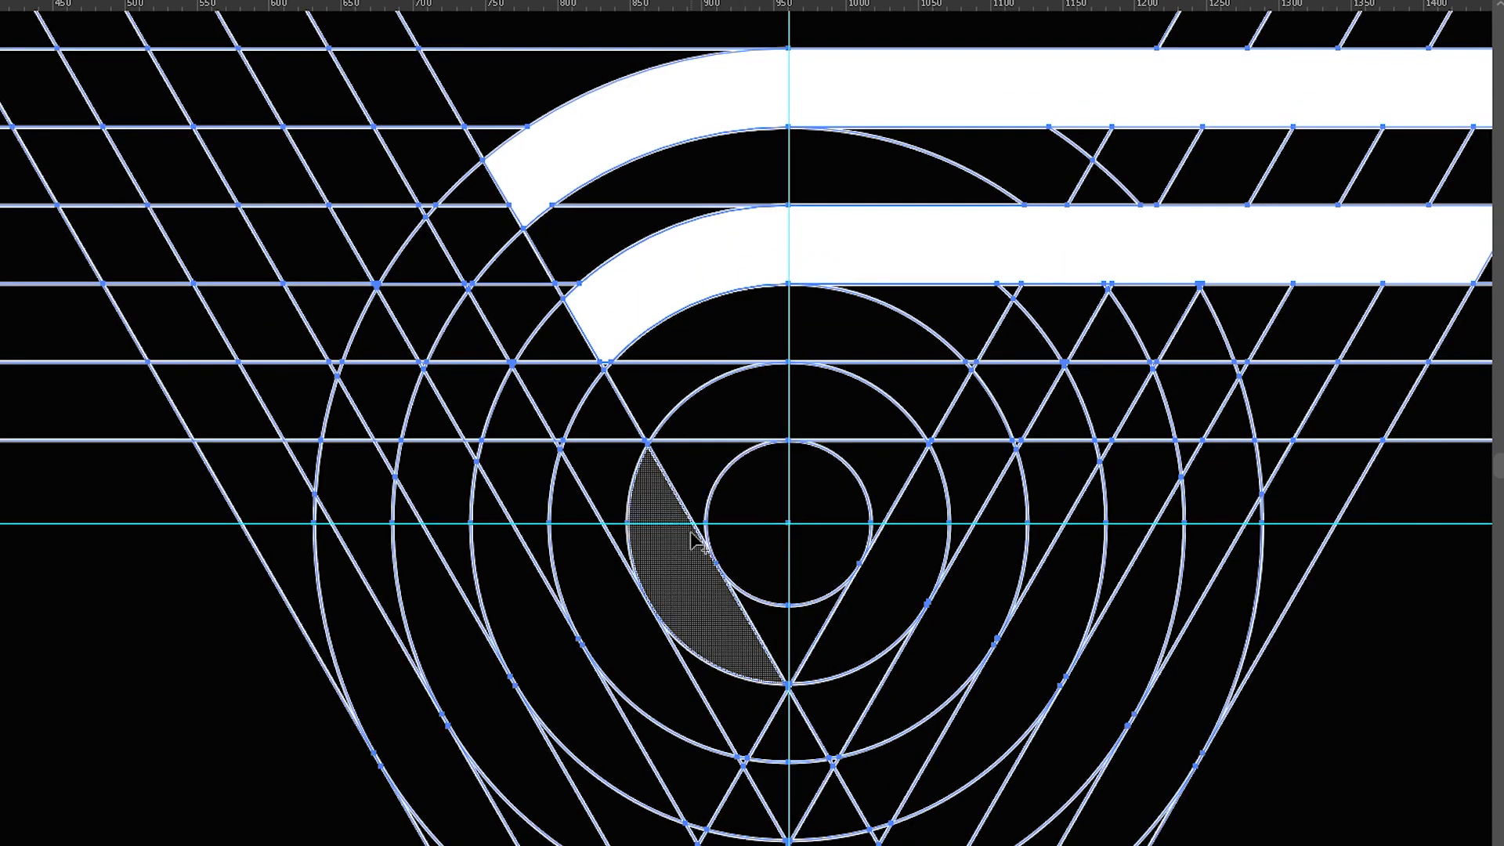
mouse_move(700, 531)
mouse_down()
mouse_move(699, 460)
mouse_move(716, 426)
mouse_move(788, 406)
mouse_move(1360, 417)
mouse_up()
scroll(709, 458, down, 2)
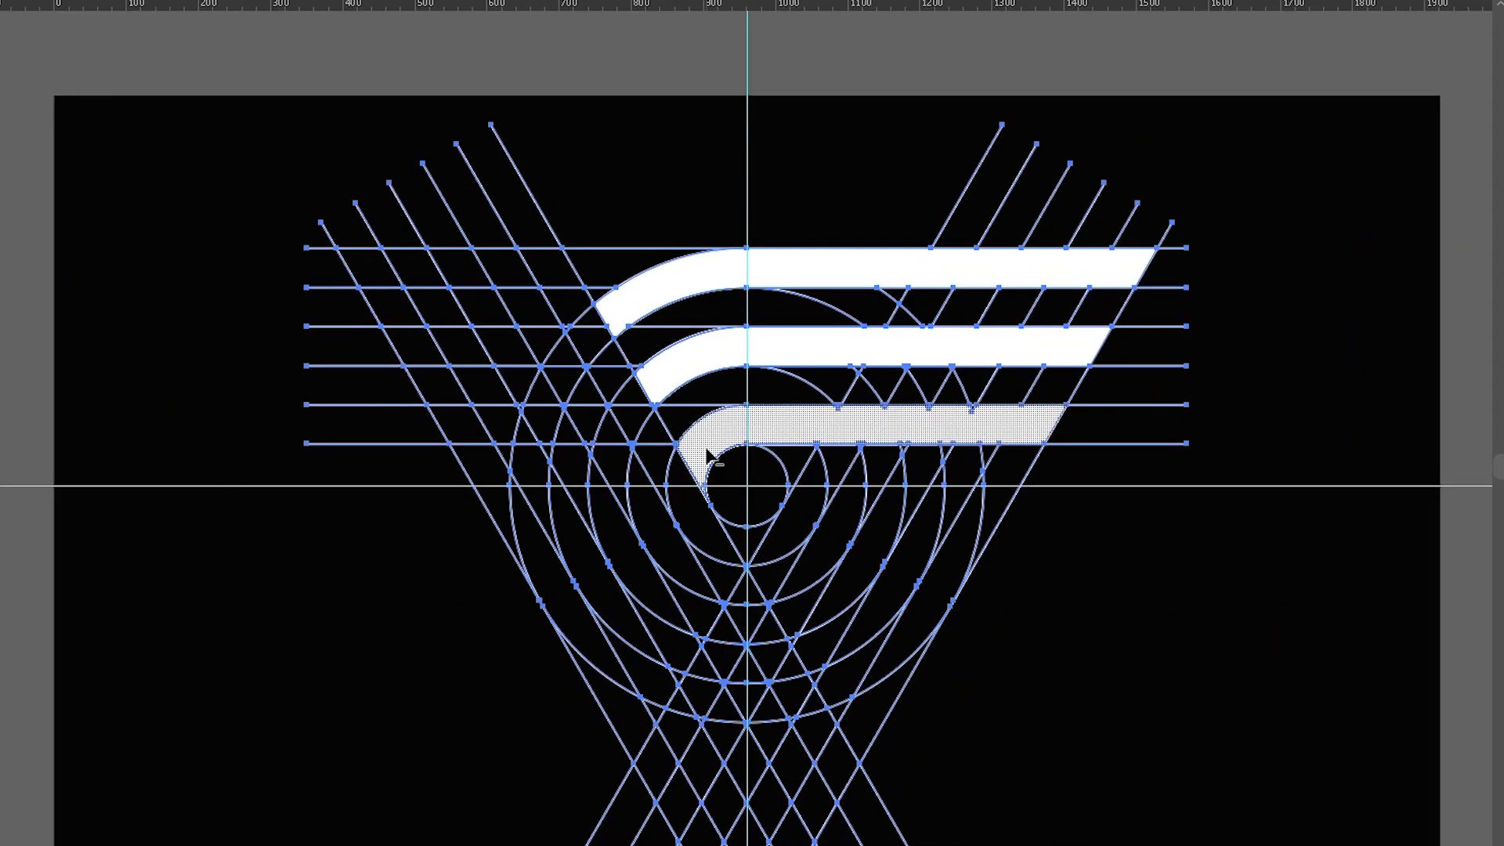
key(ctrl+shift+a)
key(v)
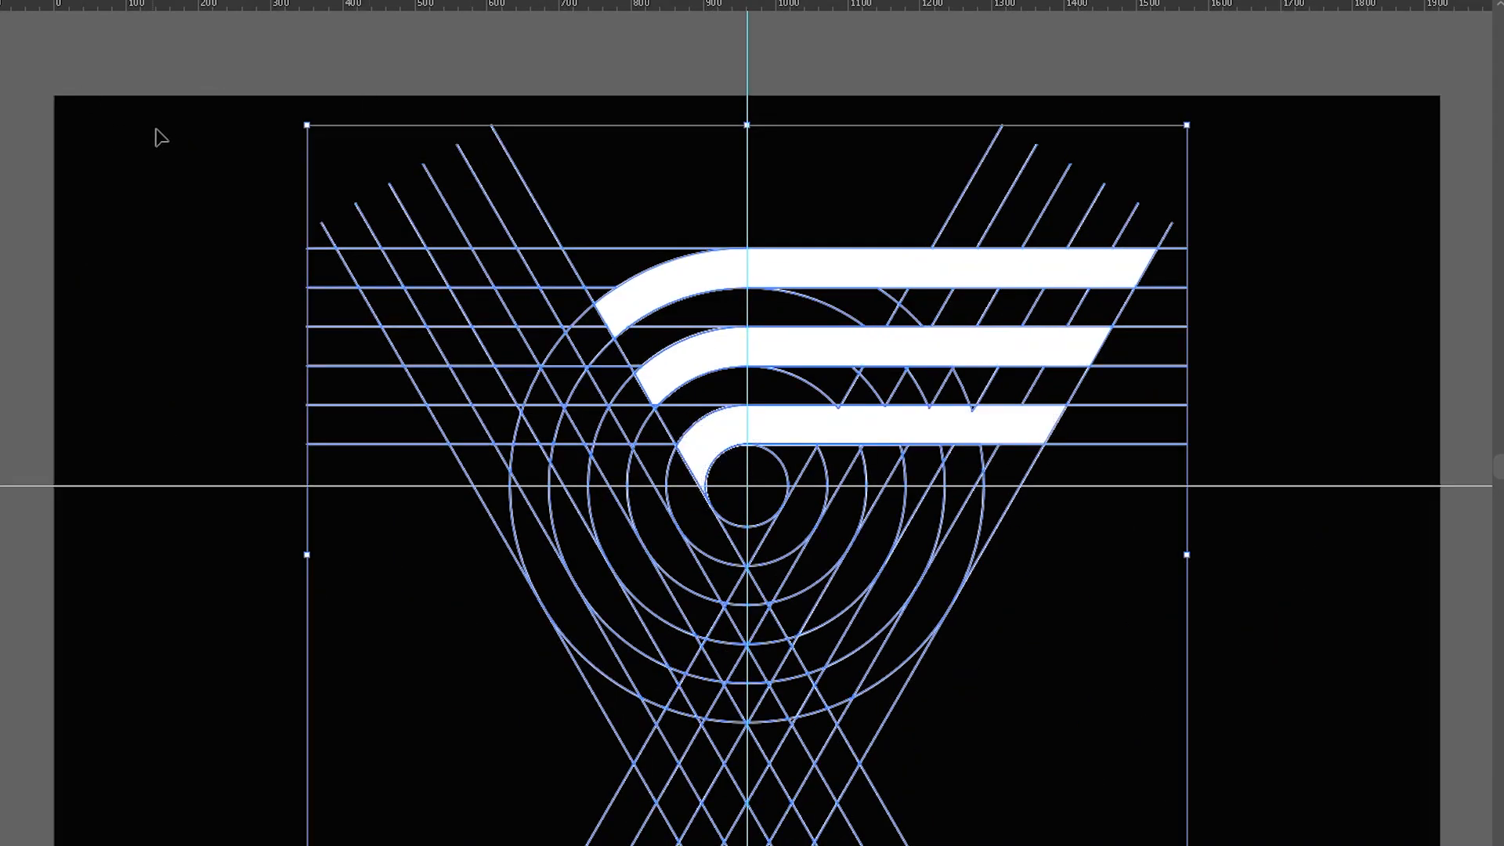
click(174, 157)
Step: Ungroup the horizontal line group and both slanted line groups, and clear the selection
drag(387, 111, 564, 198)
right_click(502, 177)
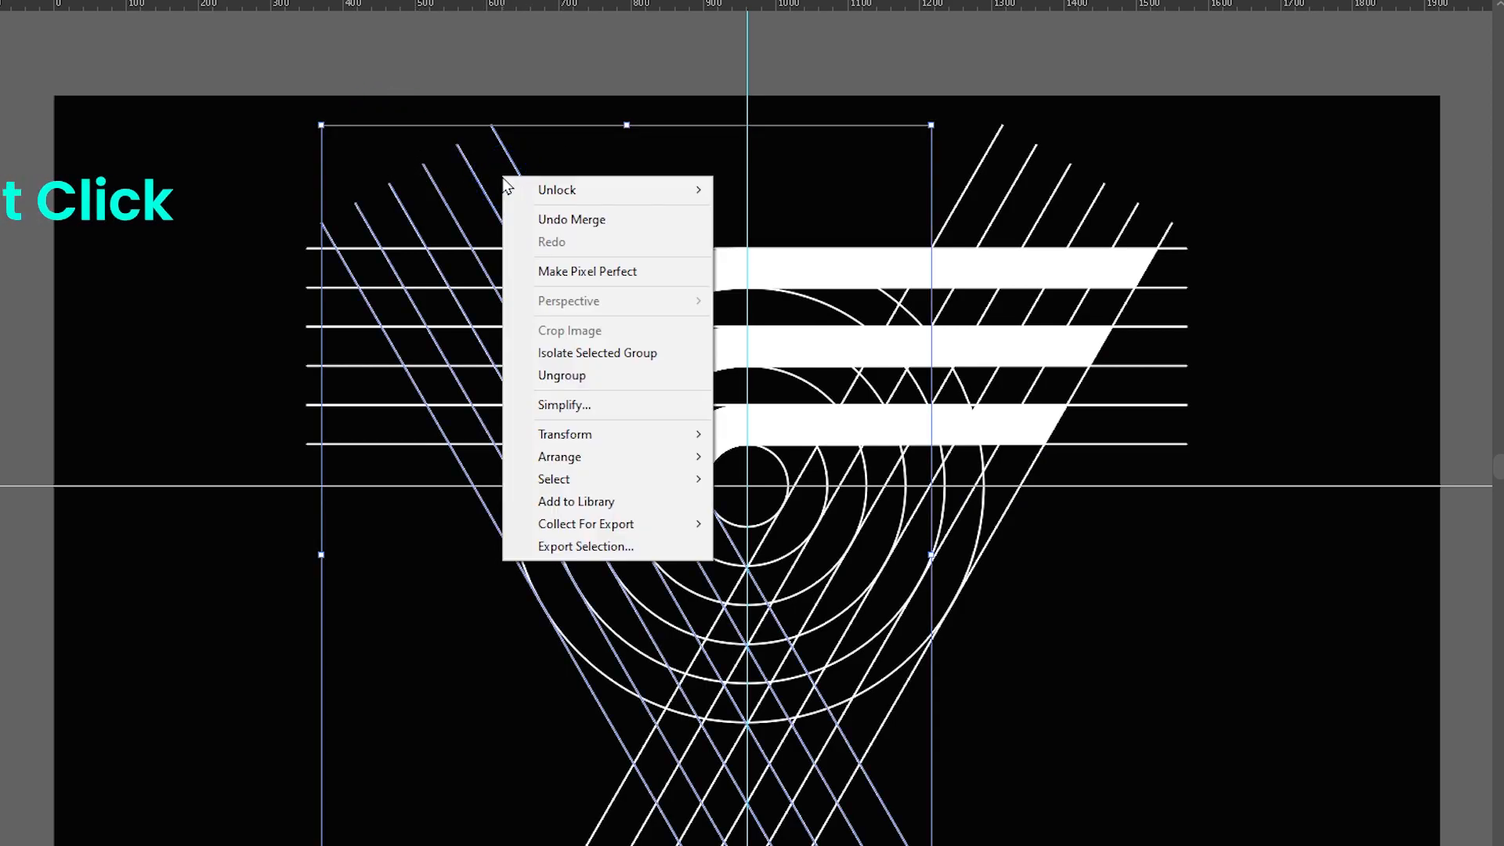
click(582, 375)
click(105, 309)
drag(174, 319, 329, 460)
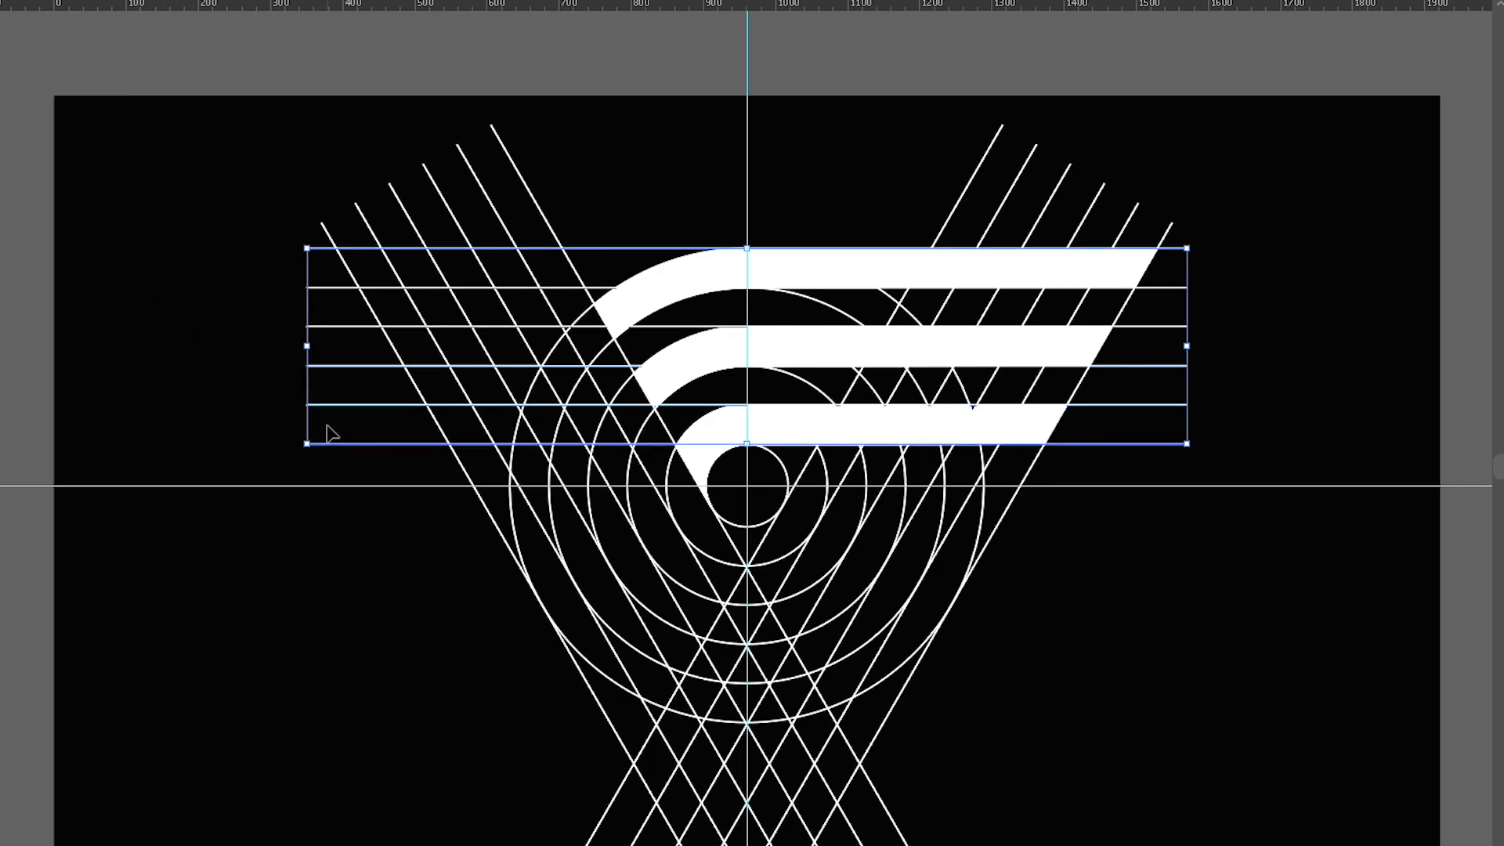
right_click(330, 433)
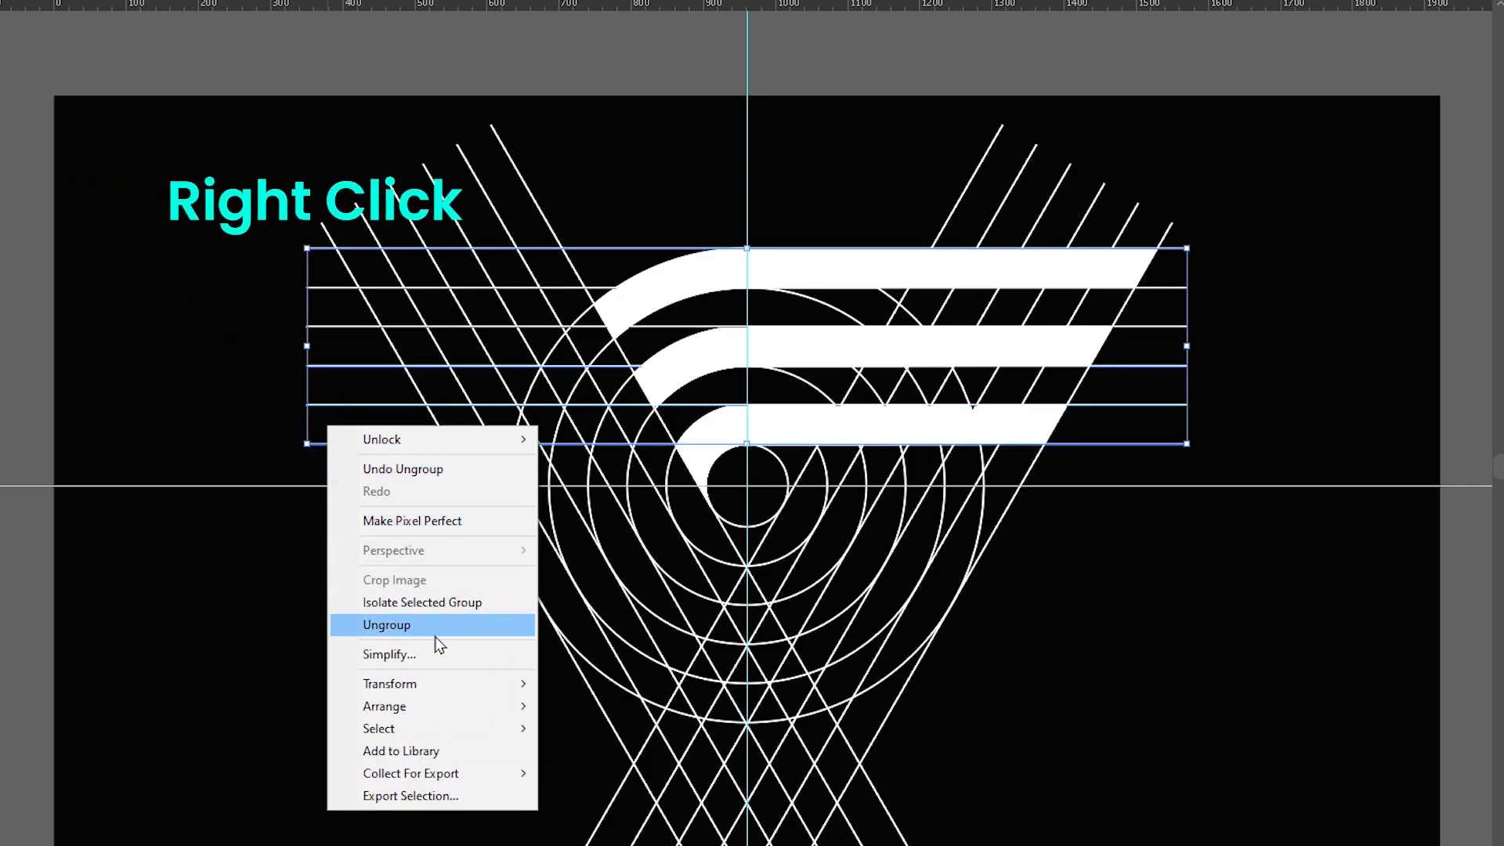
click(401, 626)
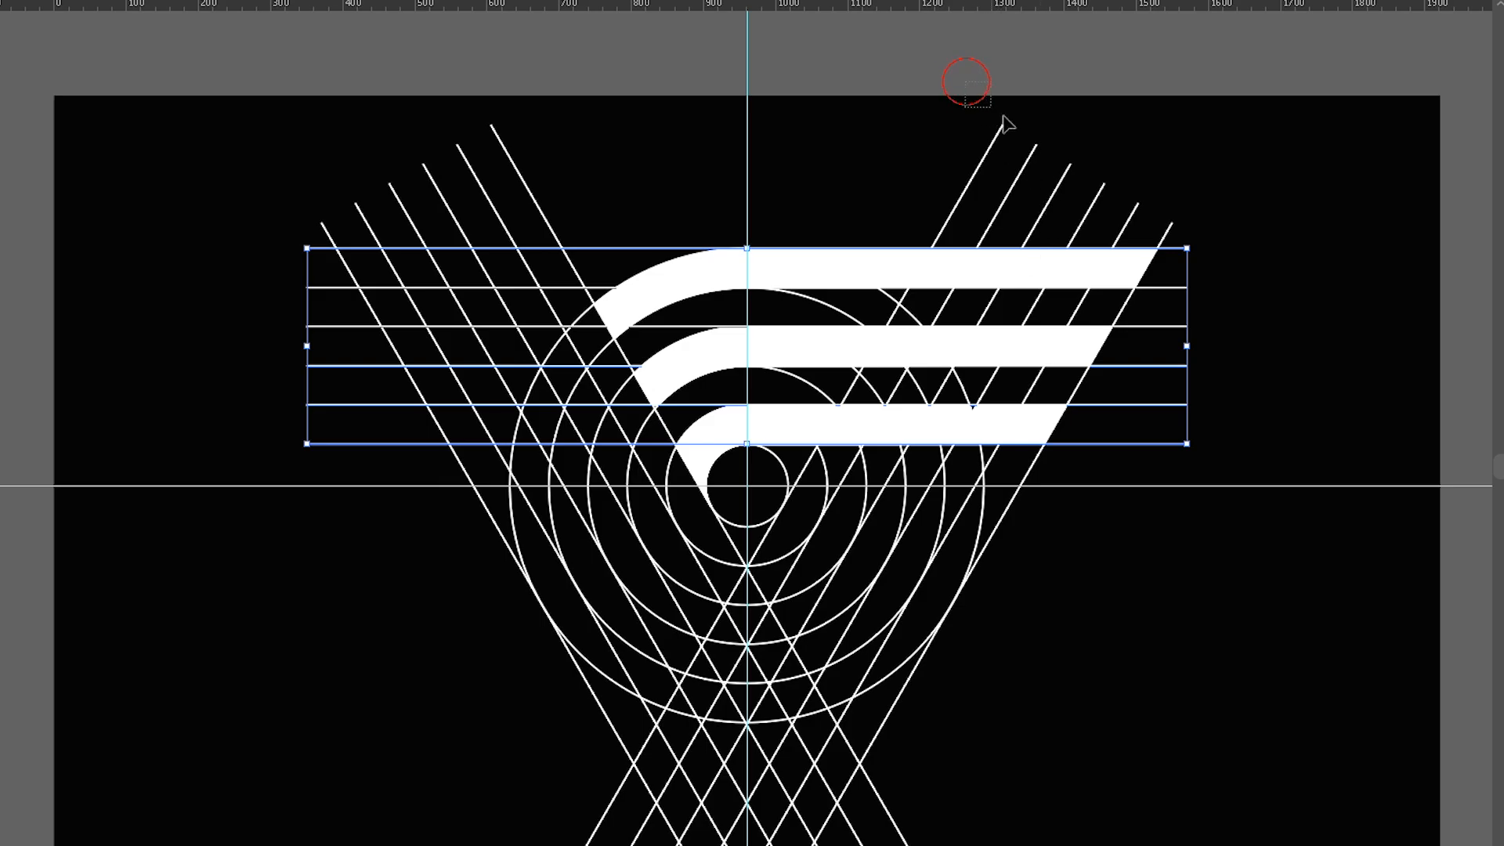
drag(999, 117, 1059, 173)
right_click(1056, 174)
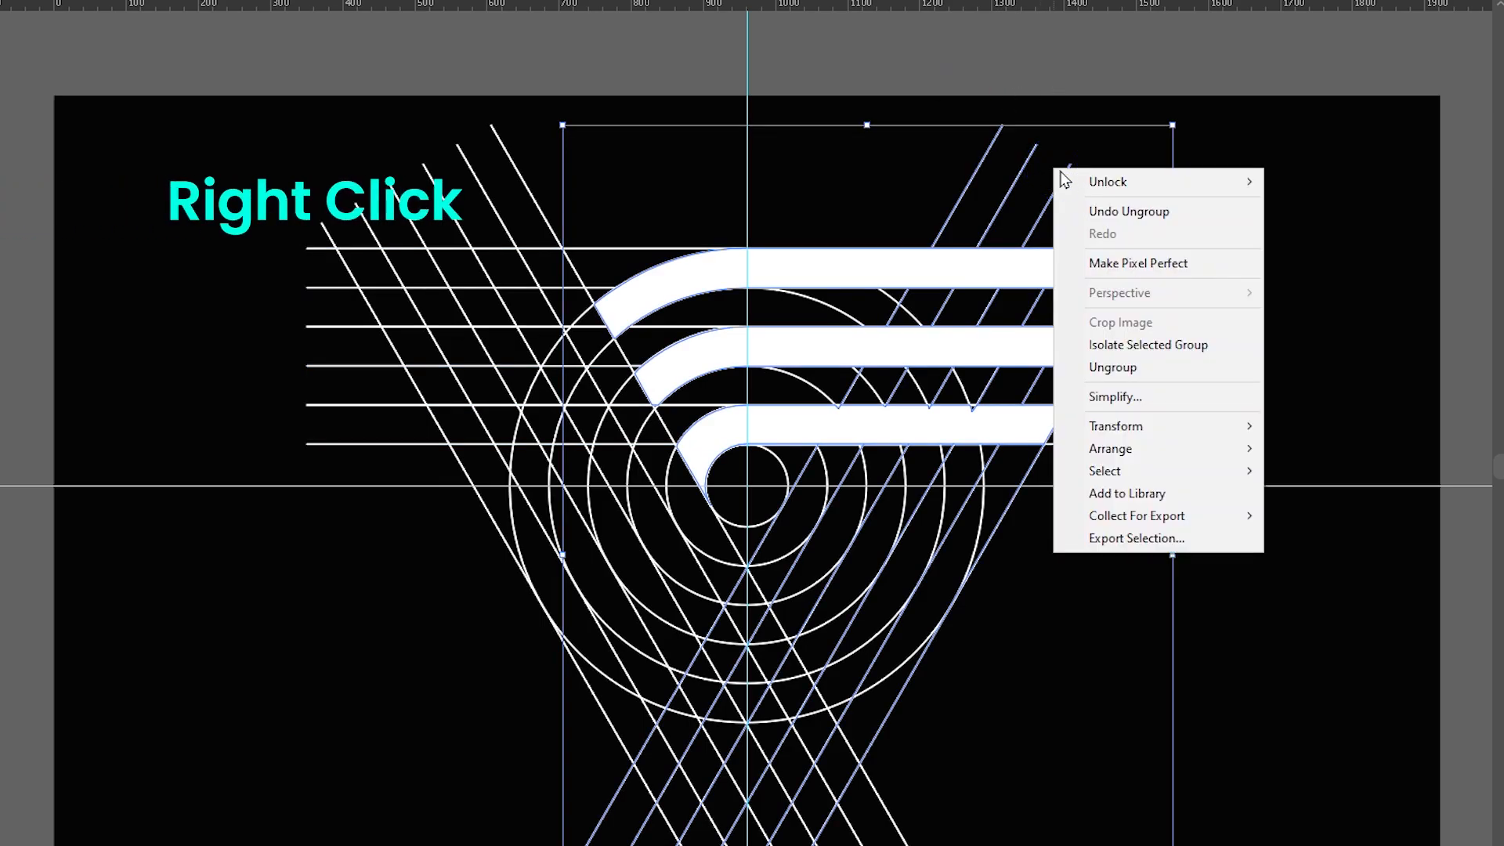
click(1146, 374)
click(1253, 333)
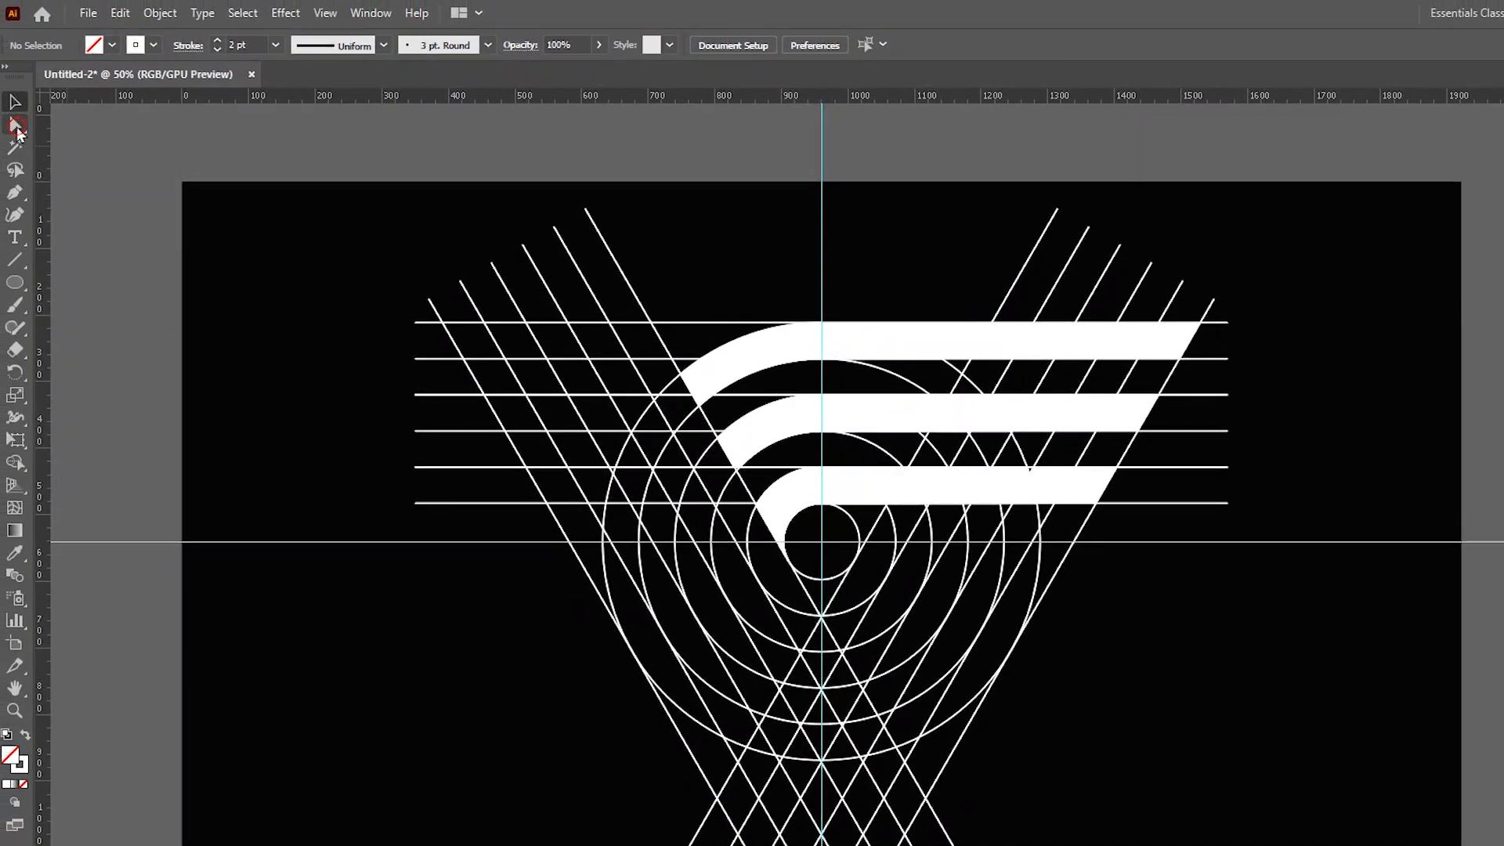
click(15, 127)
scroll(946, 324, up, 1)
click(863, 351)
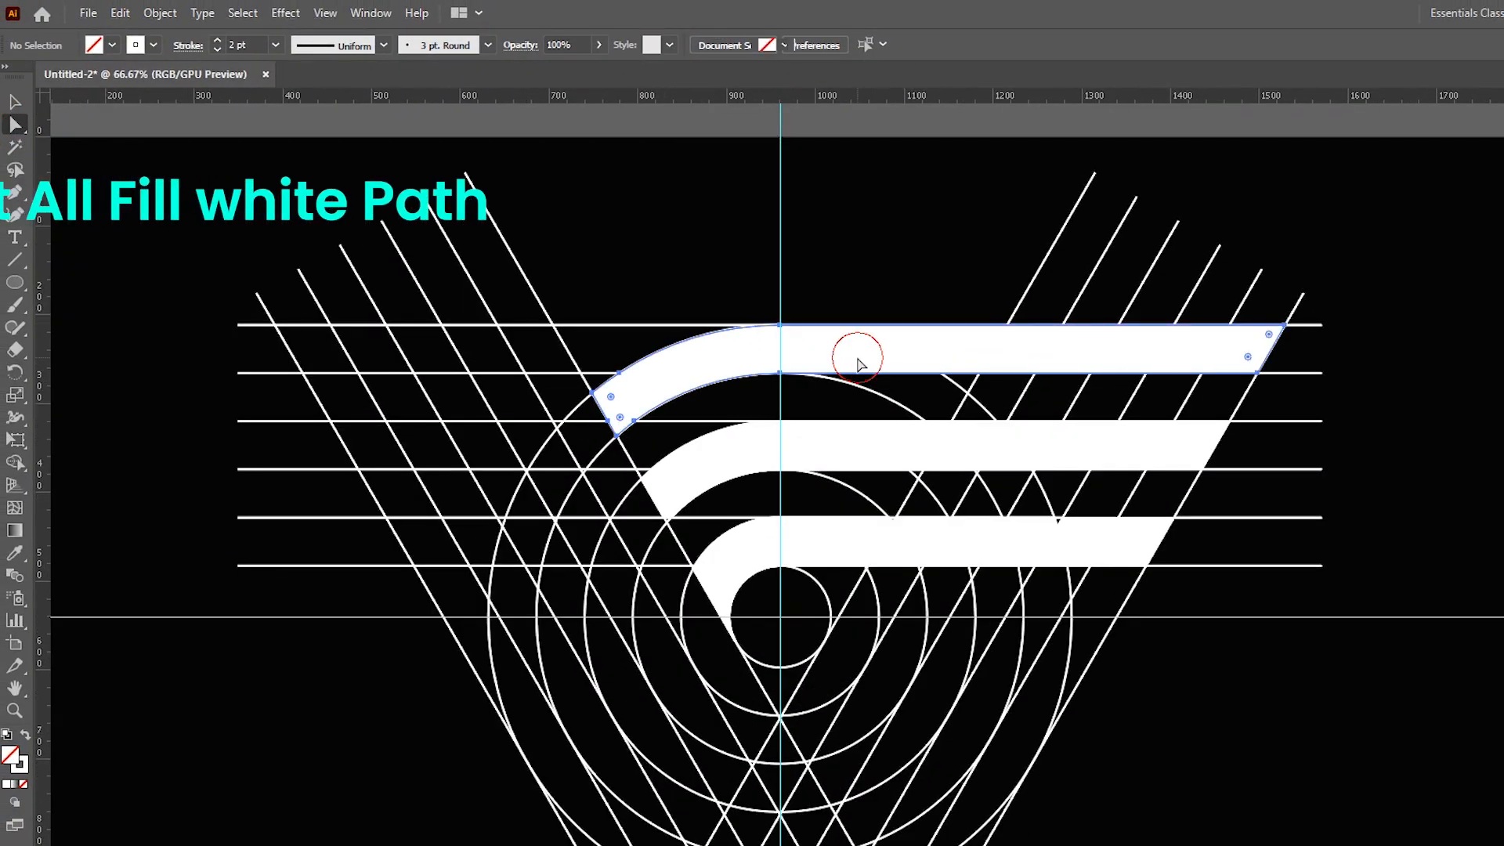
shift+click(866, 454)
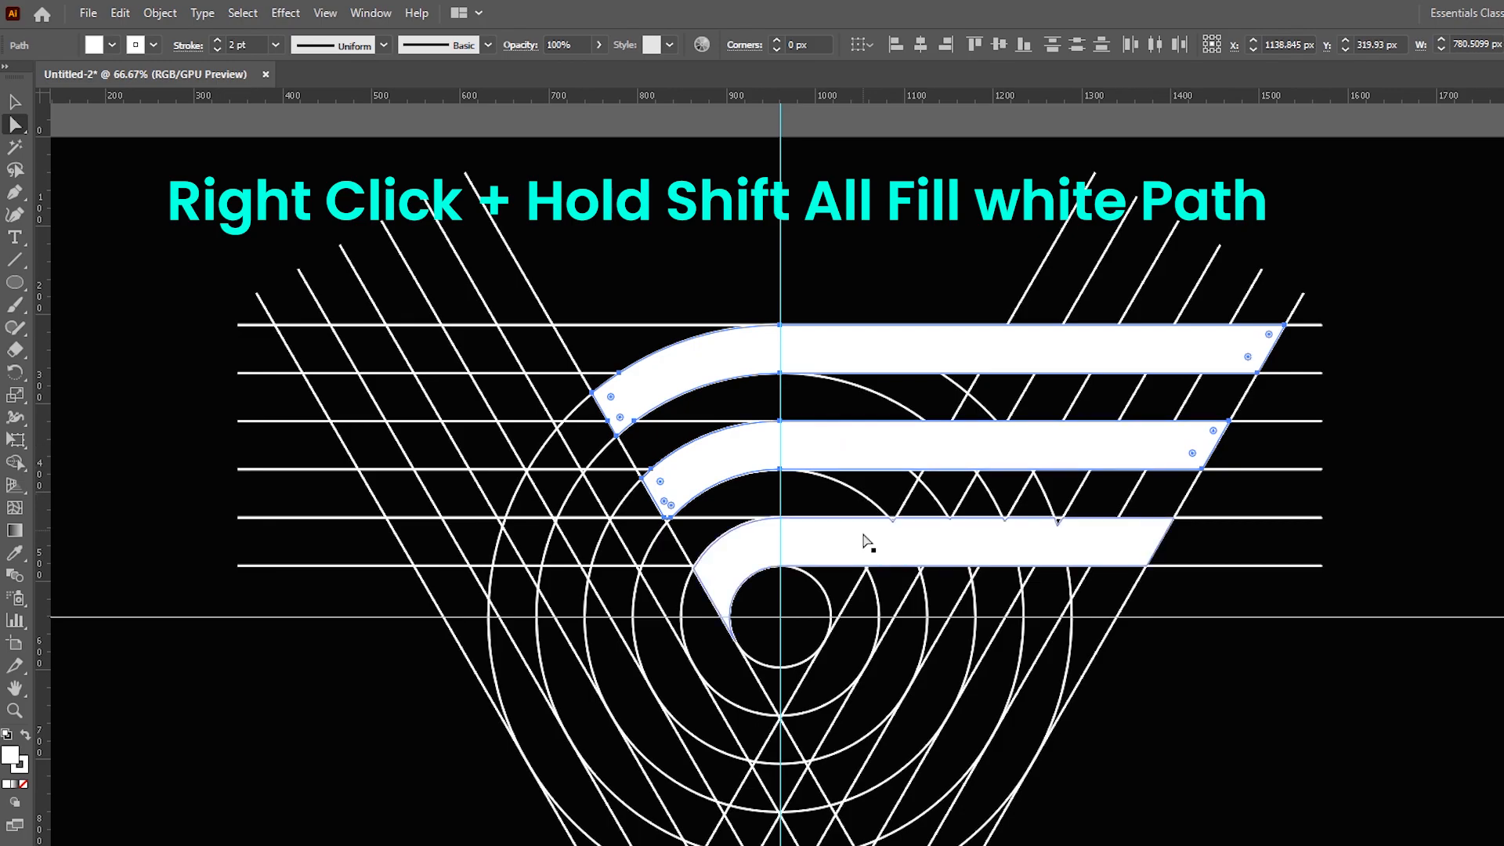
shift+click(864, 540)
click(15, 101)
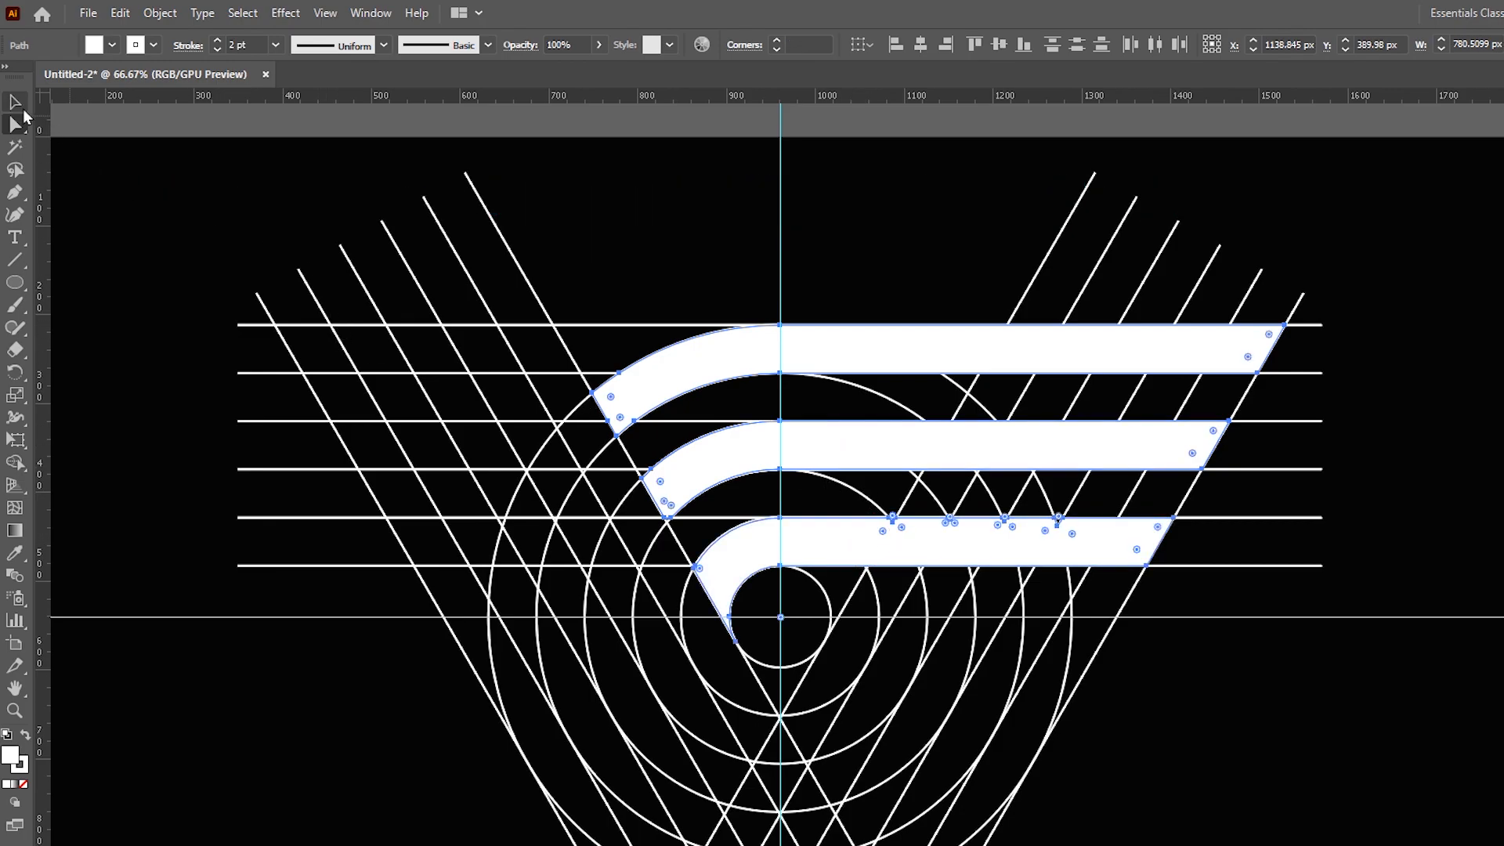
Step: Select all the artwork and merge the four small triangular notches into the lowest white band with Shape Builder
drag(101, 166, 1256, 783)
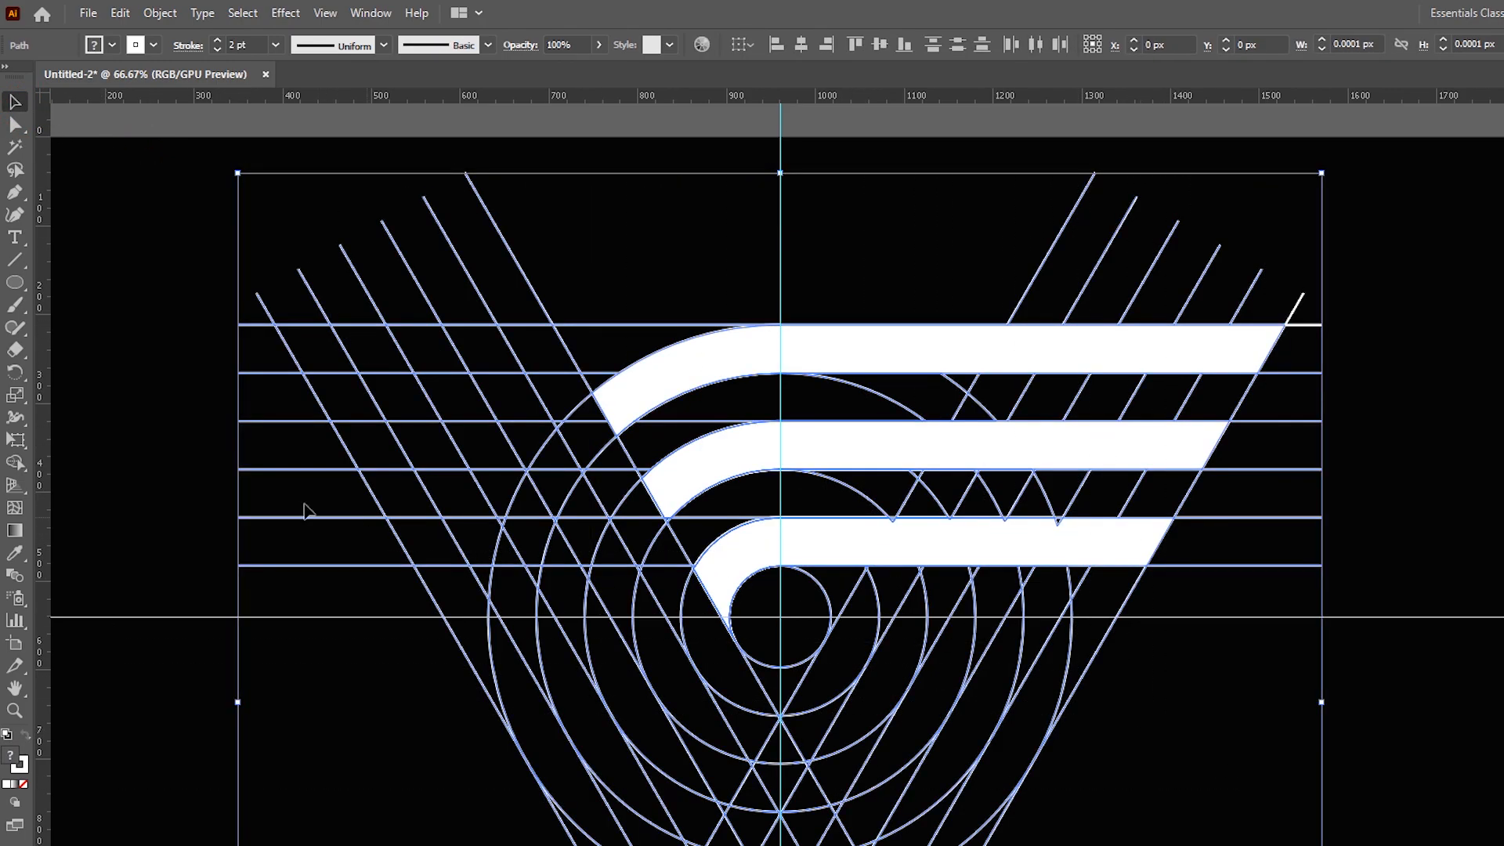
click(18, 466)
scroll(1049, 525, up, 3)
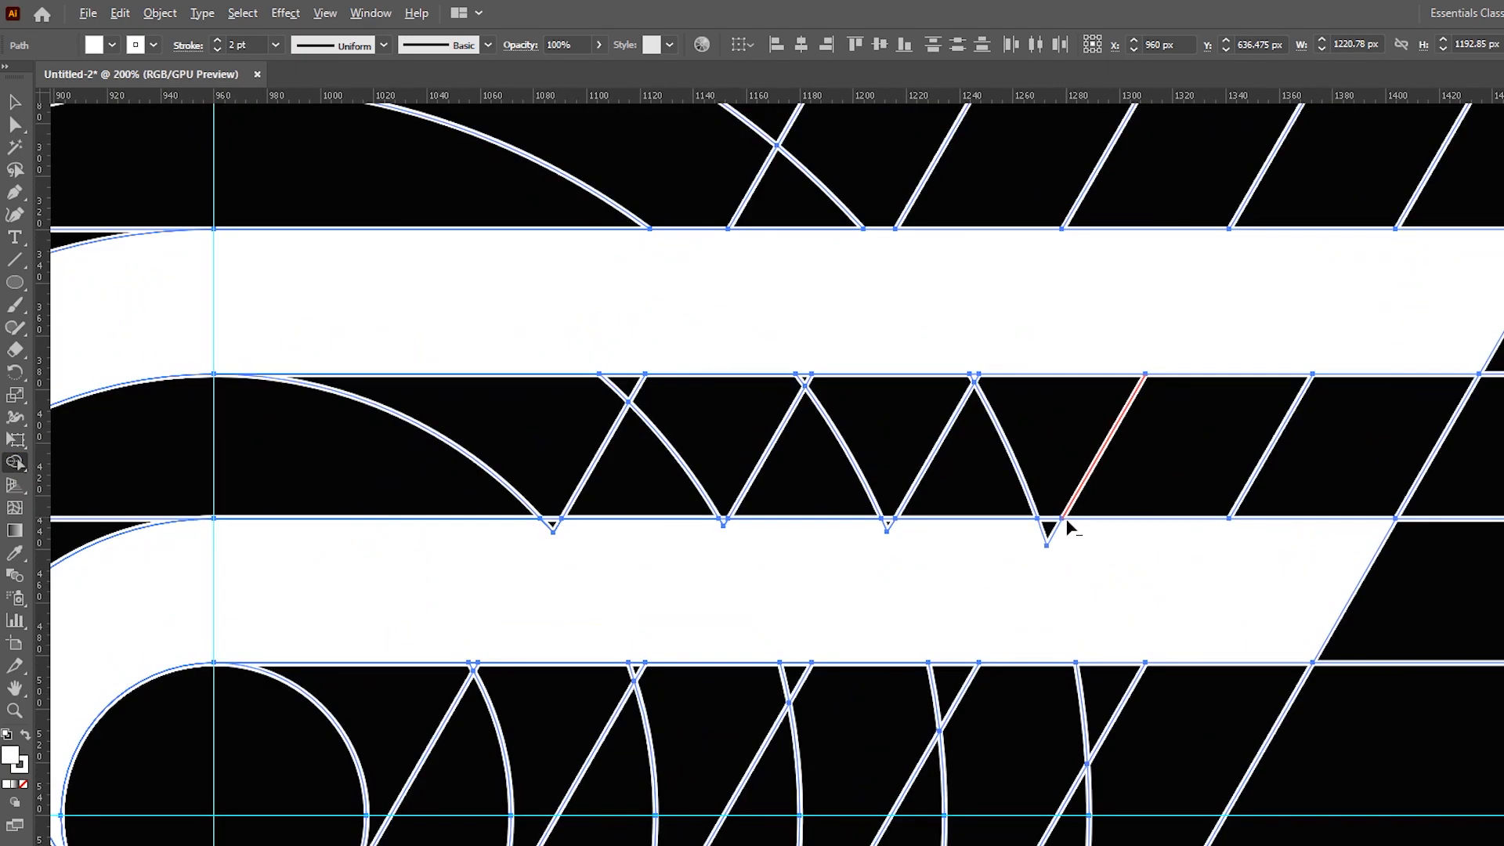
scroll(943, 533, up, 1)
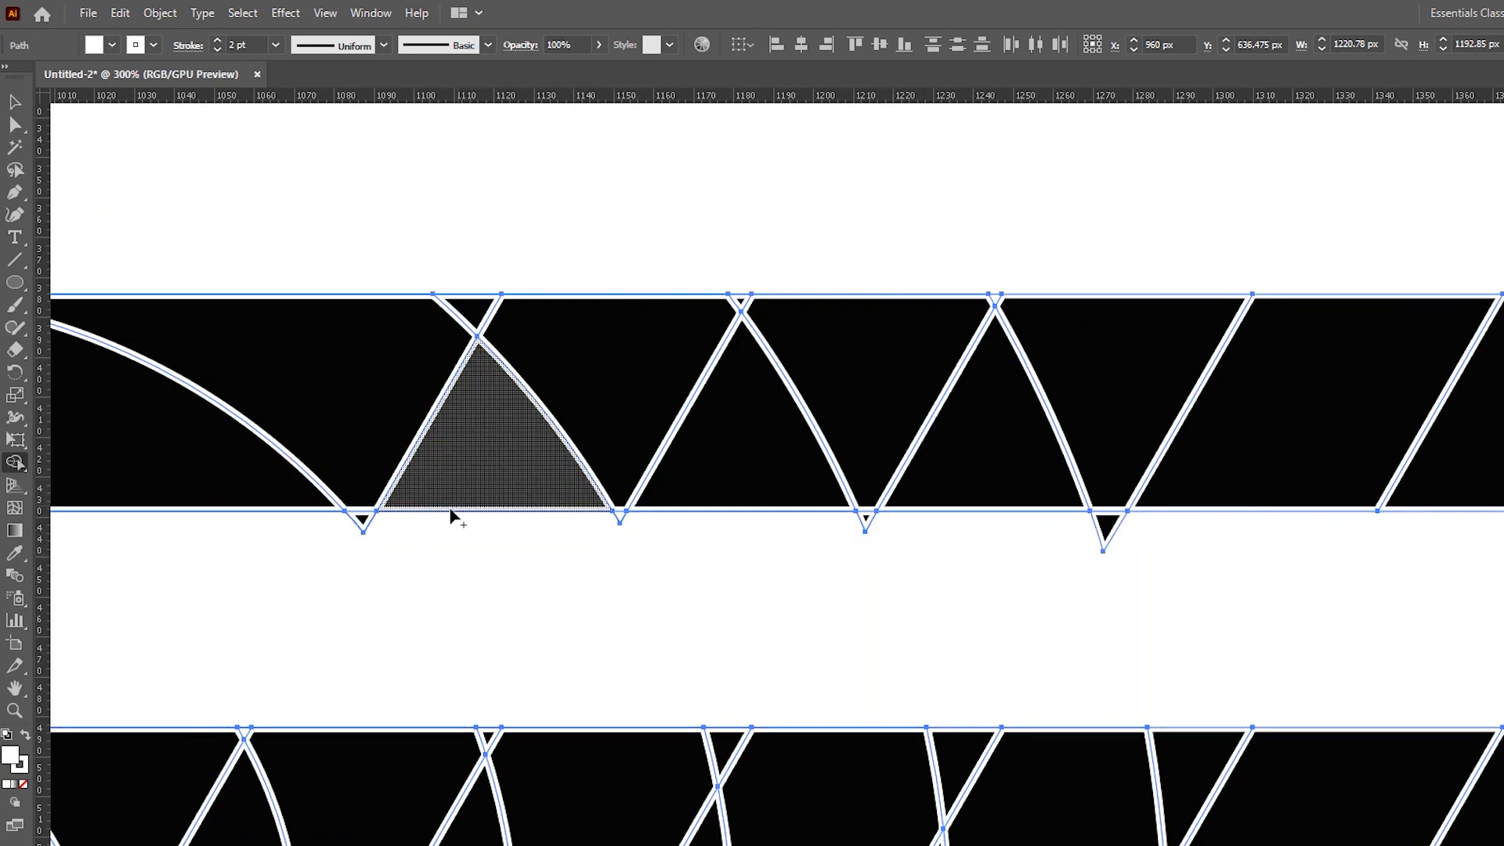
drag(344, 536, 364, 523)
drag(604, 521, 621, 520)
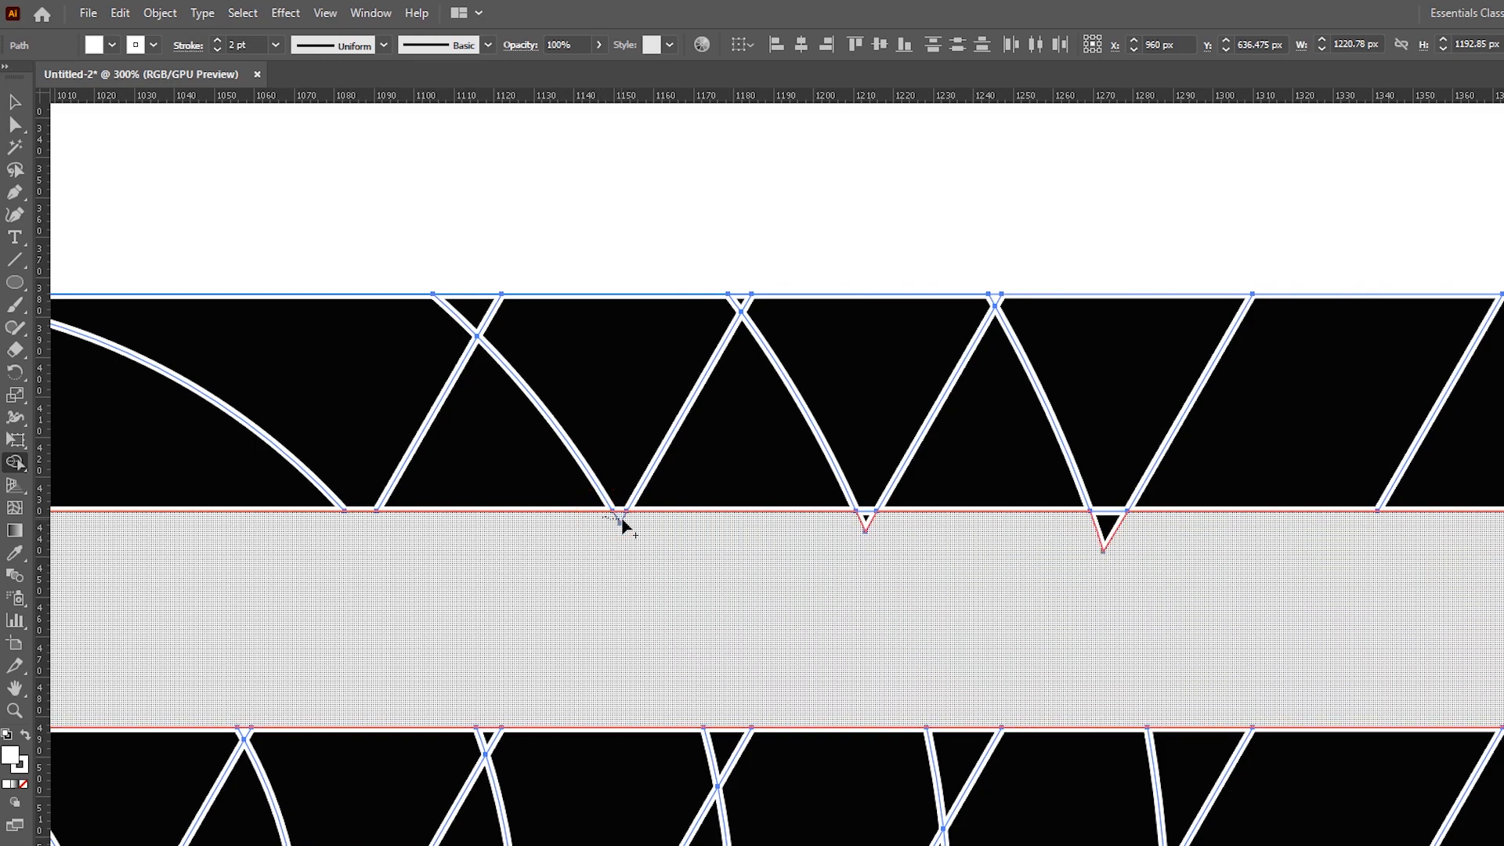
drag(856, 527, 867, 520)
drag(1118, 527, 1111, 562)
scroll(1065, 596, down, 1)
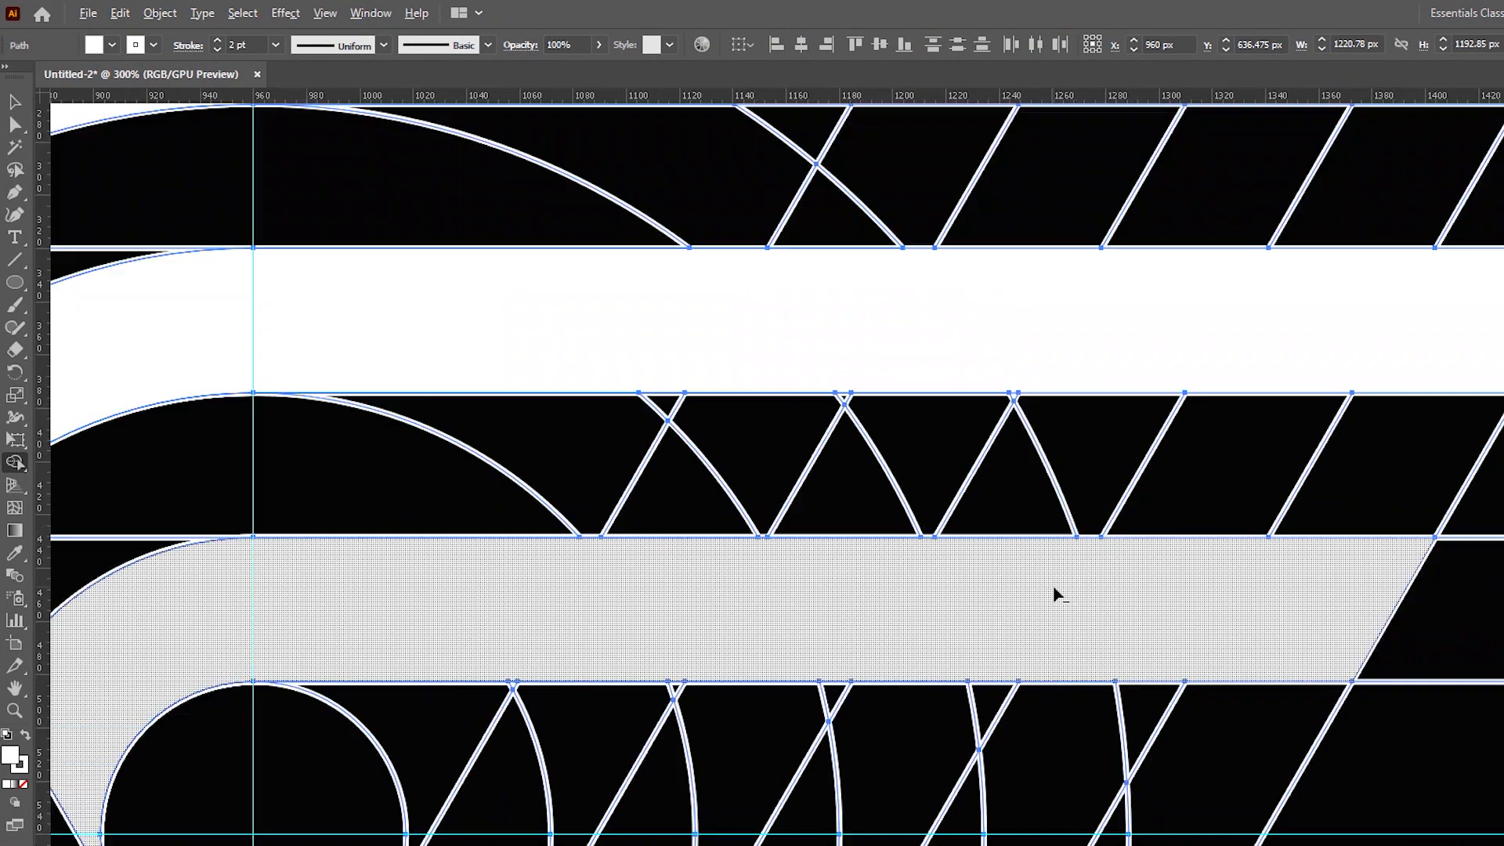
Step: Examine the edges and curved ends of the white bands for remaining gaps
scroll(893, 388, up, 2)
drag(913, 523, 1293, 471)
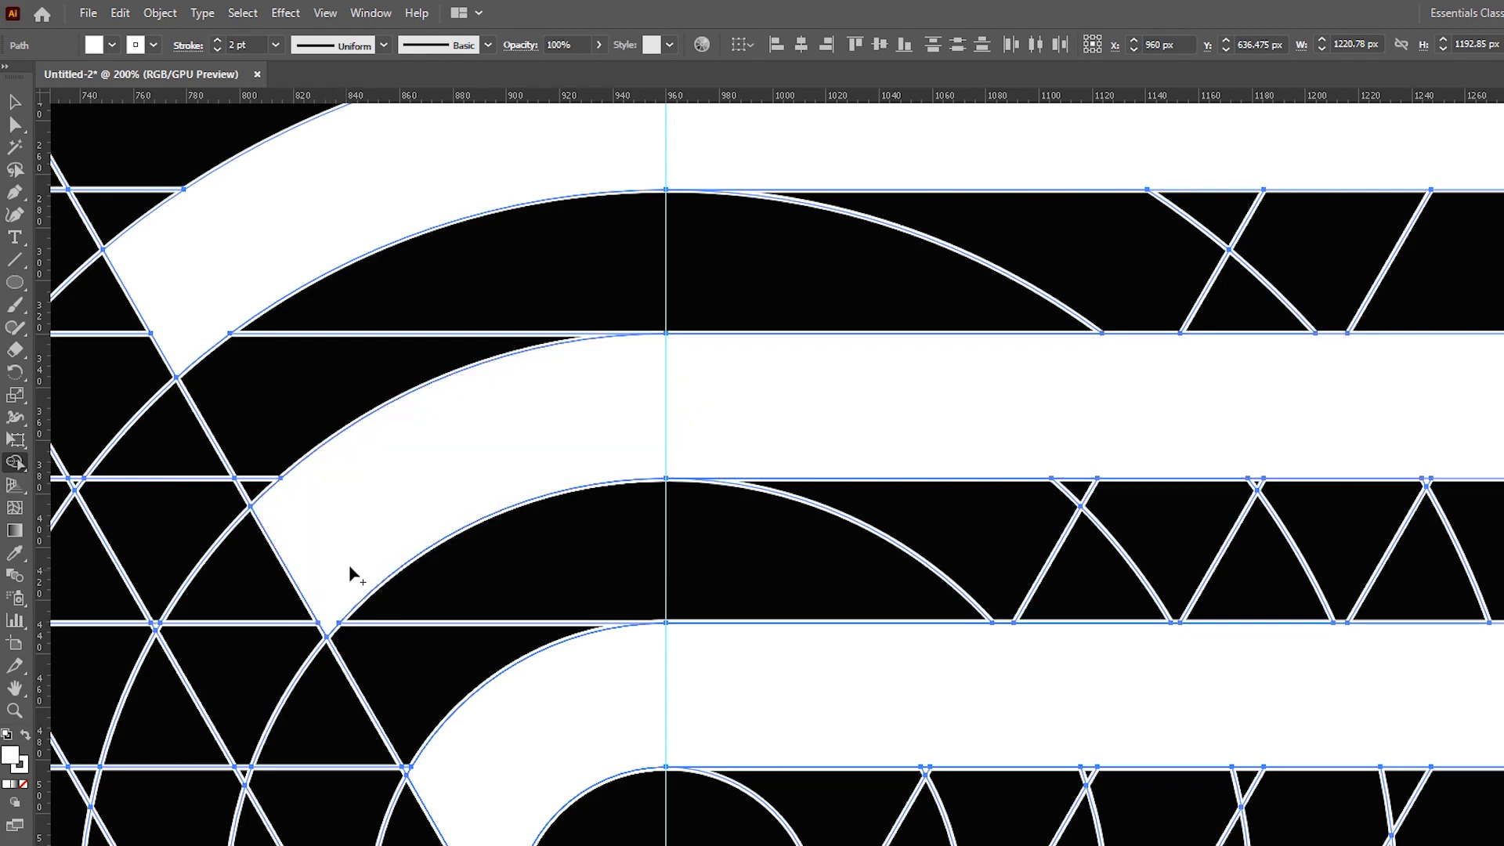
drag(799, 715, 765, 540)
drag(908, 422, 862, 600)
drag(920, 494, 715, 631)
drag(1187, 583, 883, 573)
scroll(883, 589, down, 2)
drag(639, 671, 895, 594)
scroll(911, 600, down, 1)
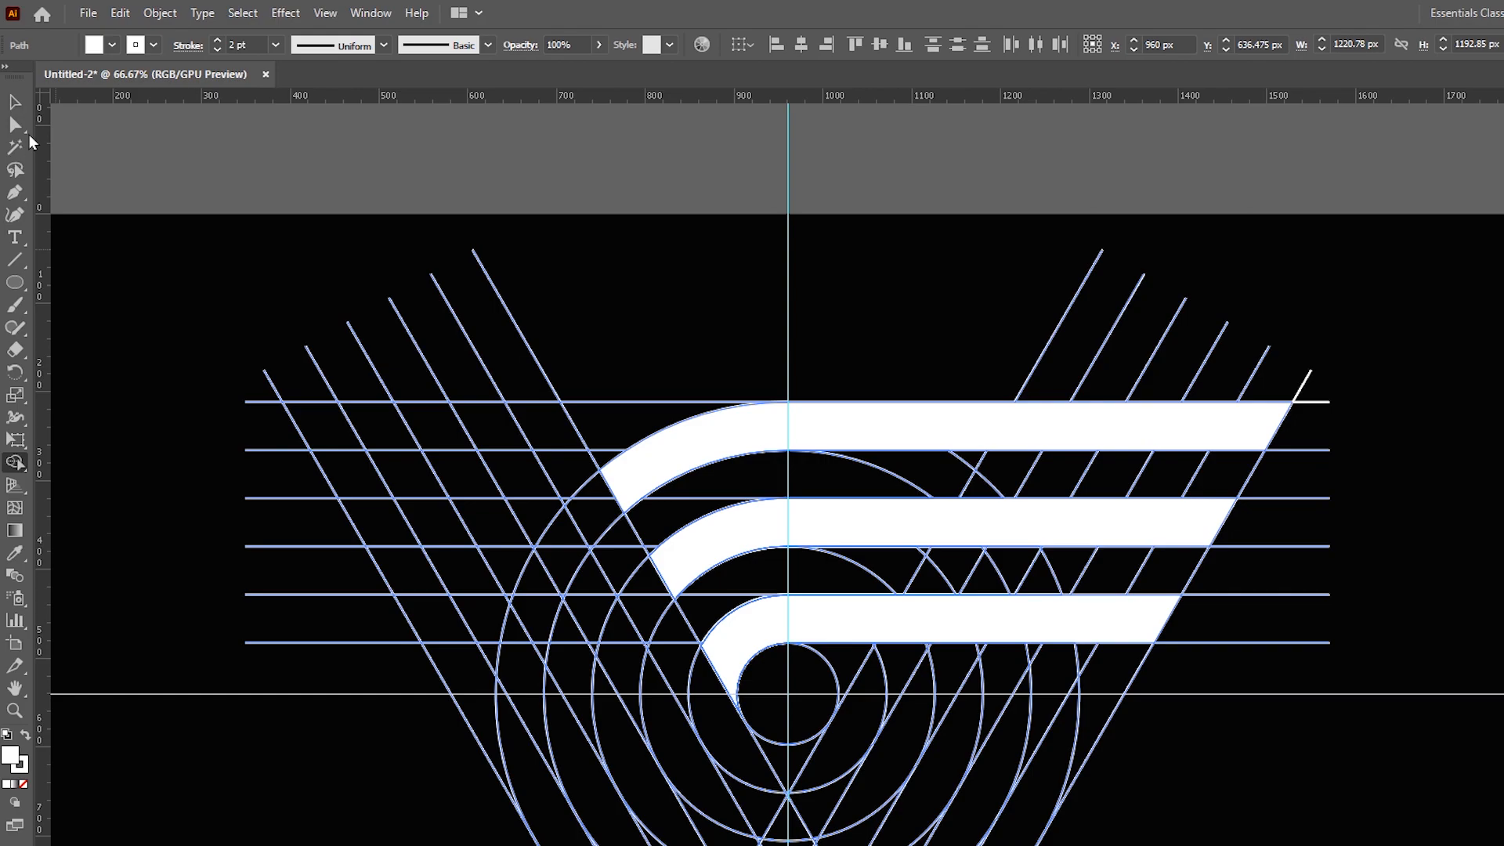
Step: Select the three white filled bands and cut them out of the construction artwork
click(15, 103)
click(74, 149)
click(17, 126)
click(829, 429)
shift+click(900, 520)
shift+click(887, 535)
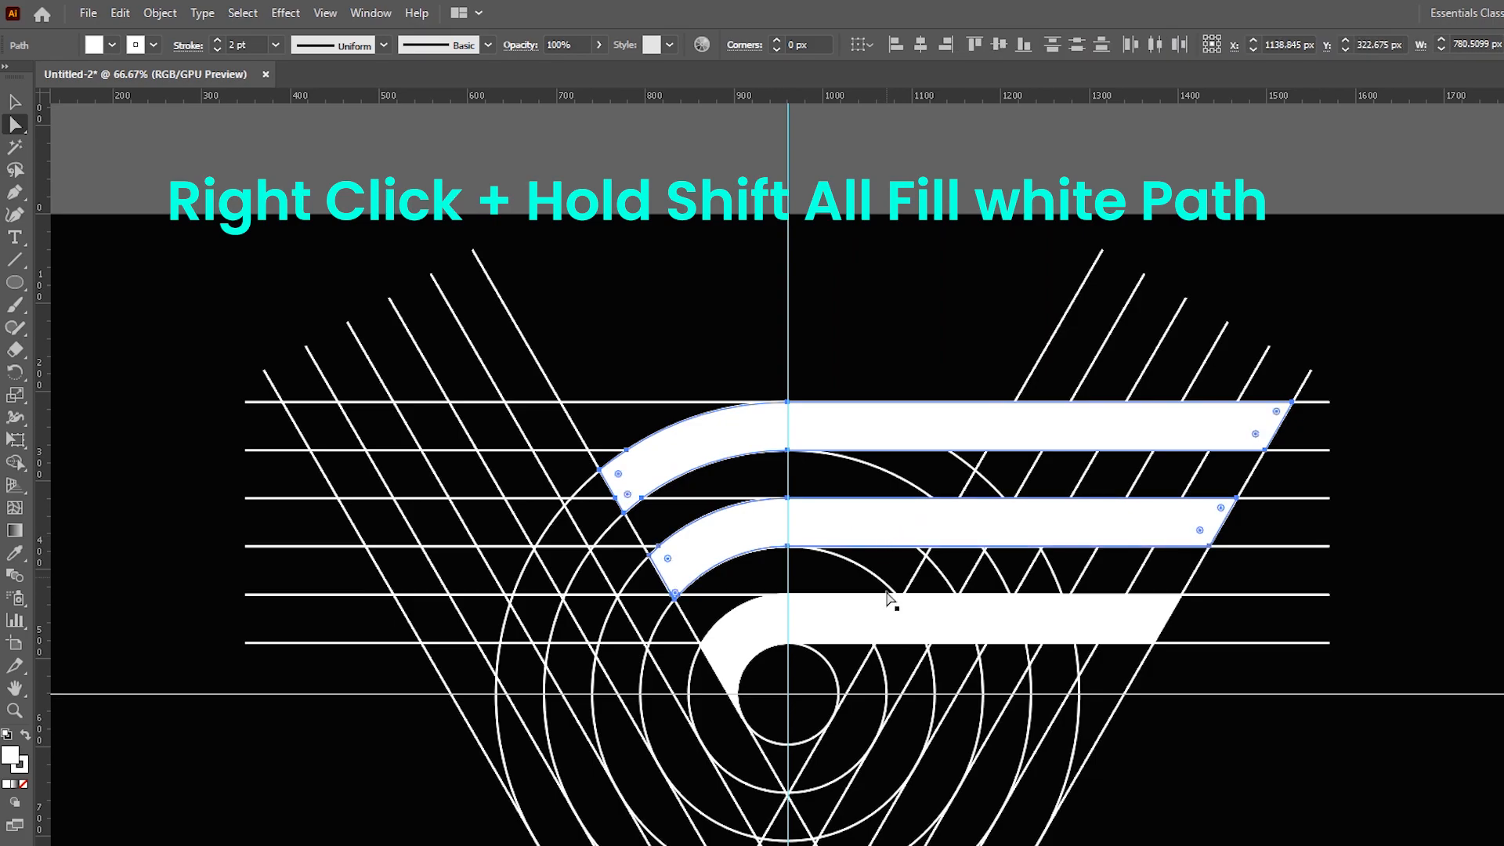
shift+click(889, 623)
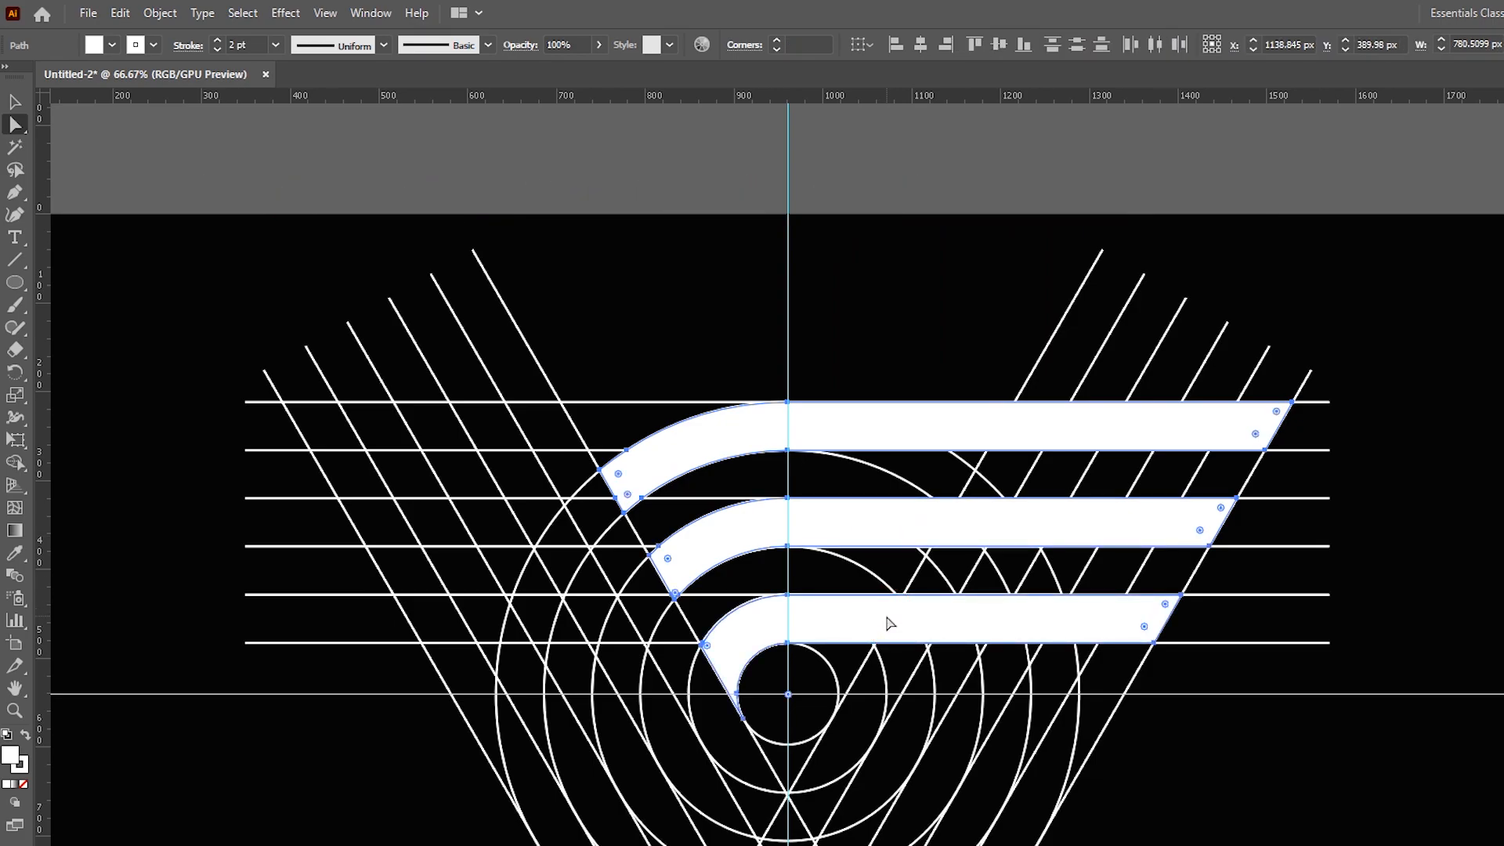
click(14, 101)
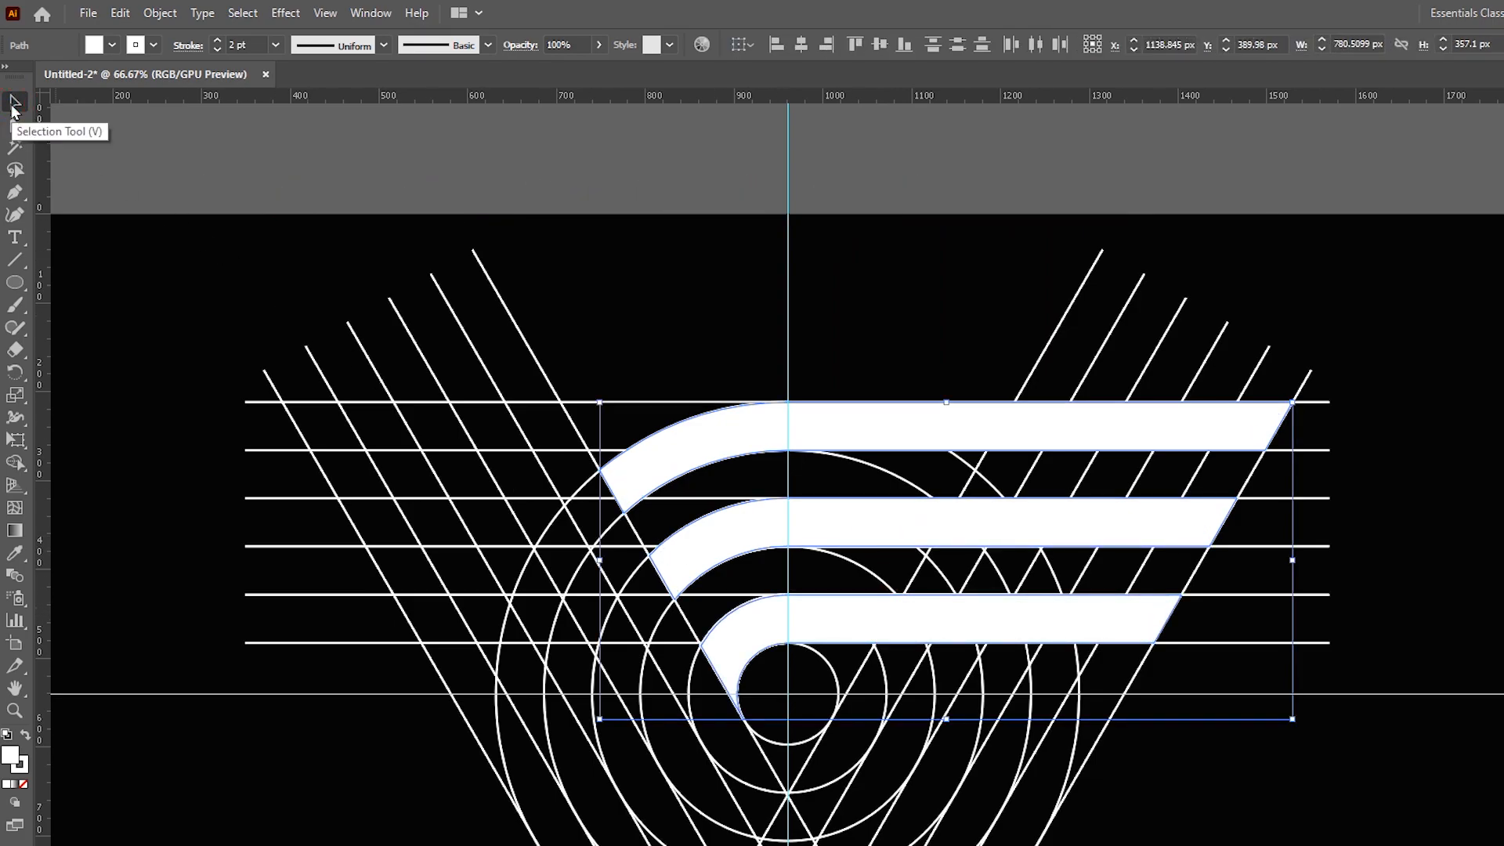
click(120, 13)
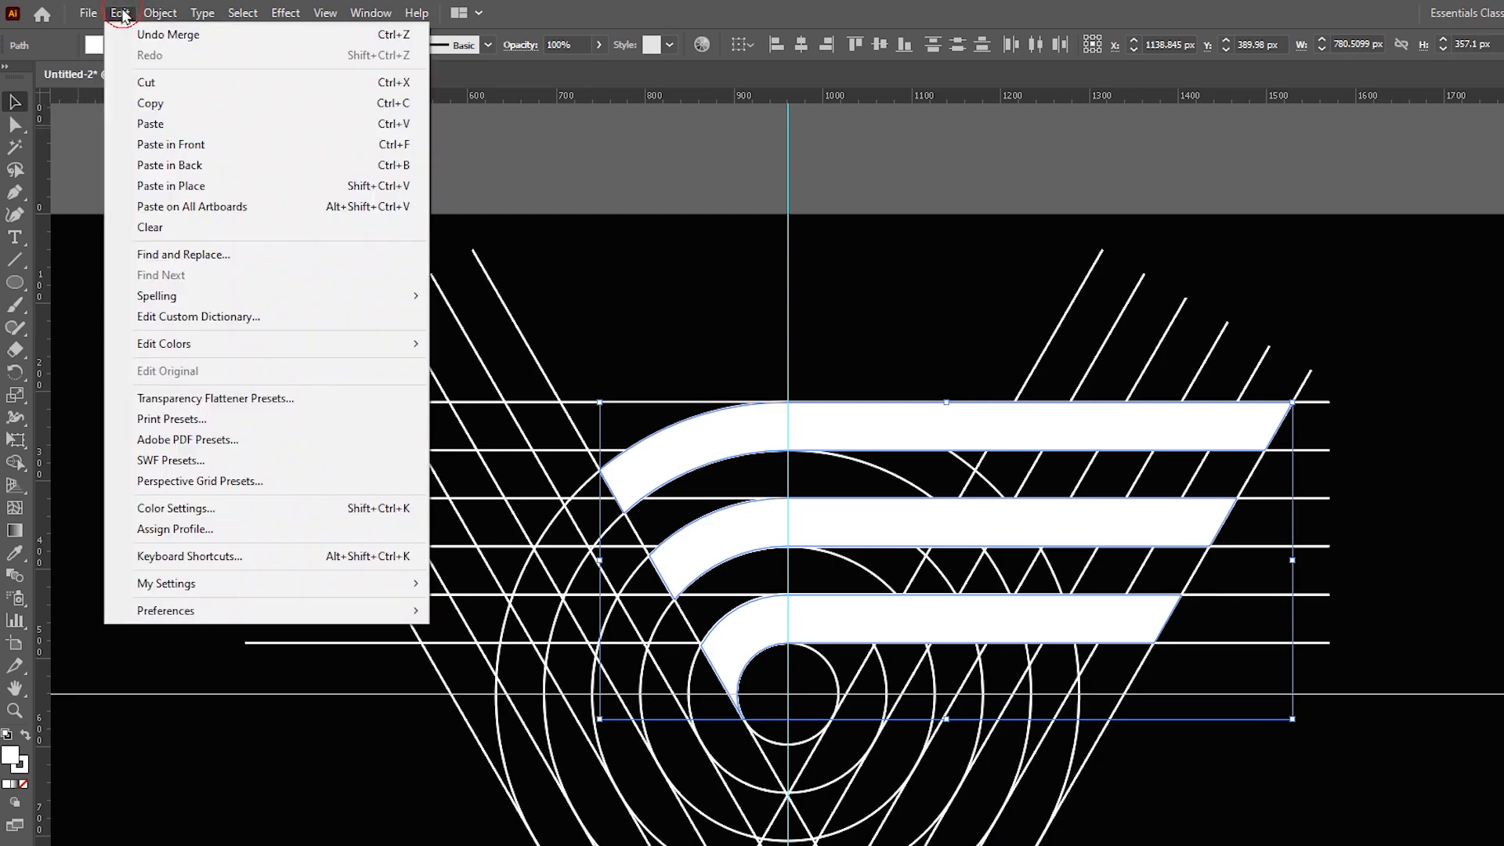
click(149, 82)
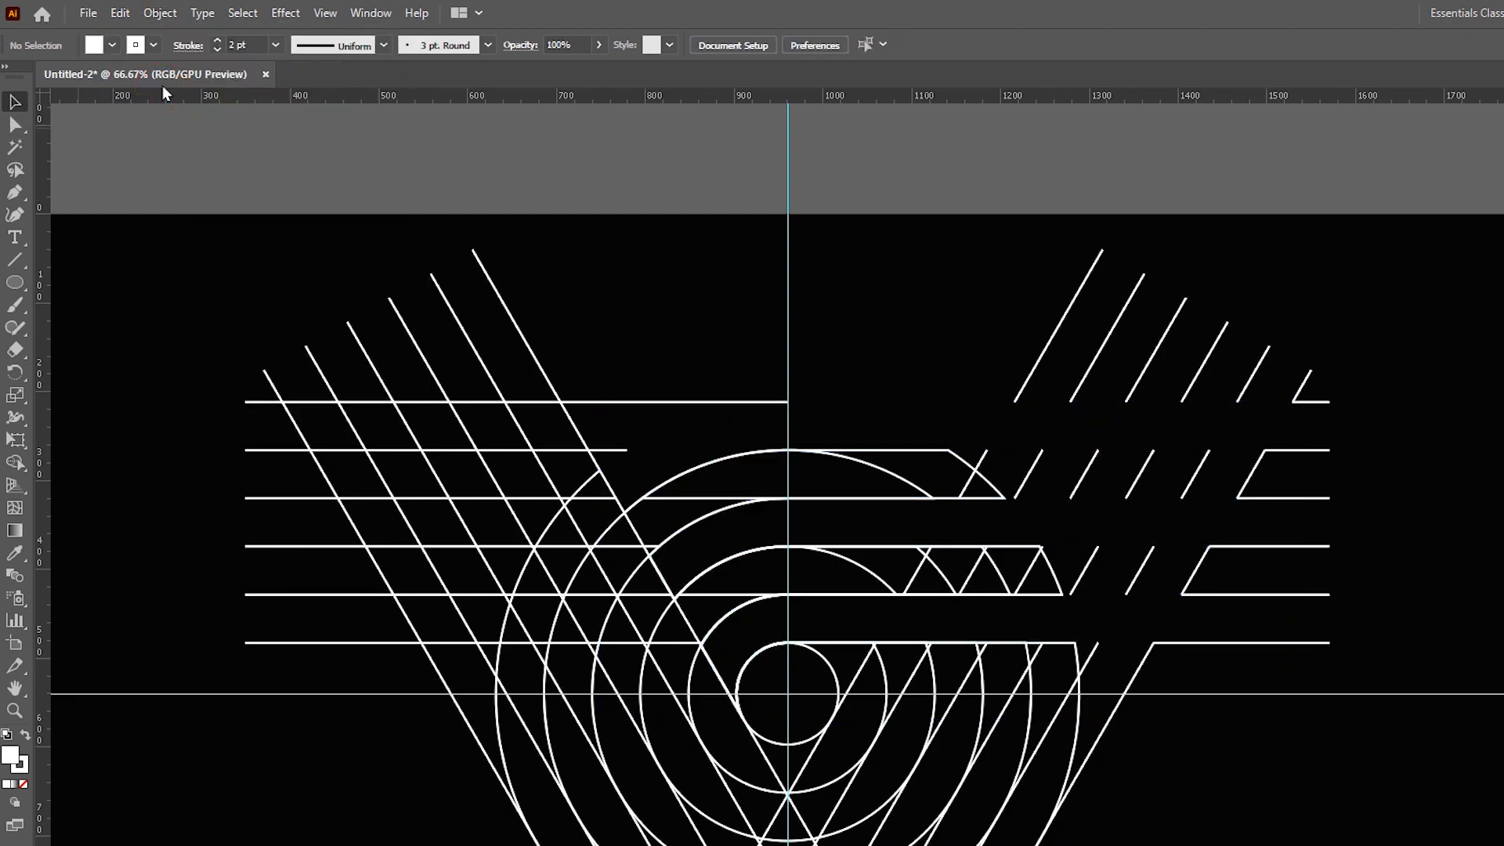
Step: Select all the remaining construction circles and lines and delete them
click(119, 13)
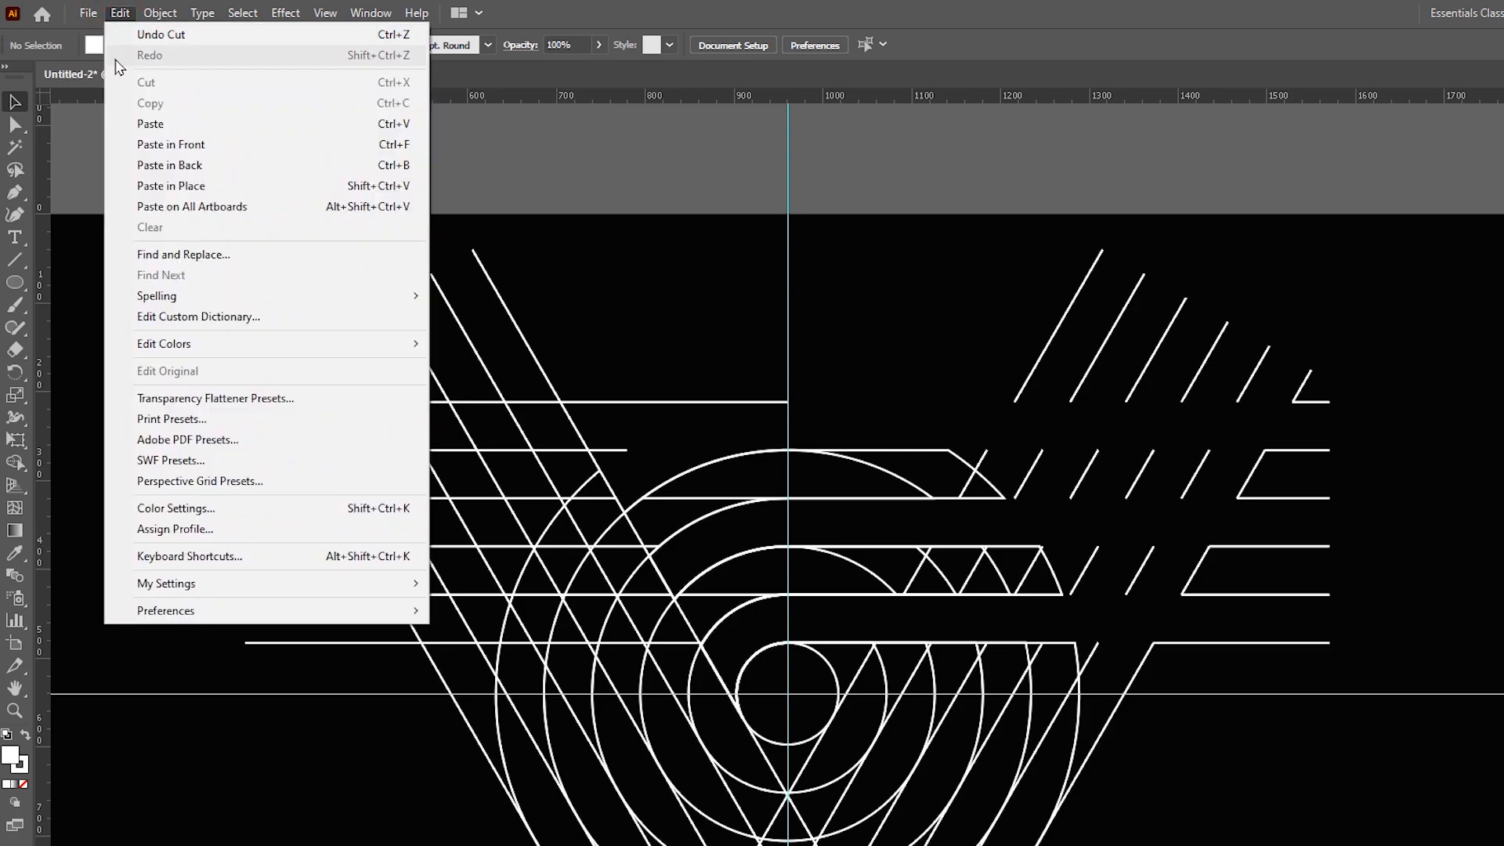
click(68, 144)
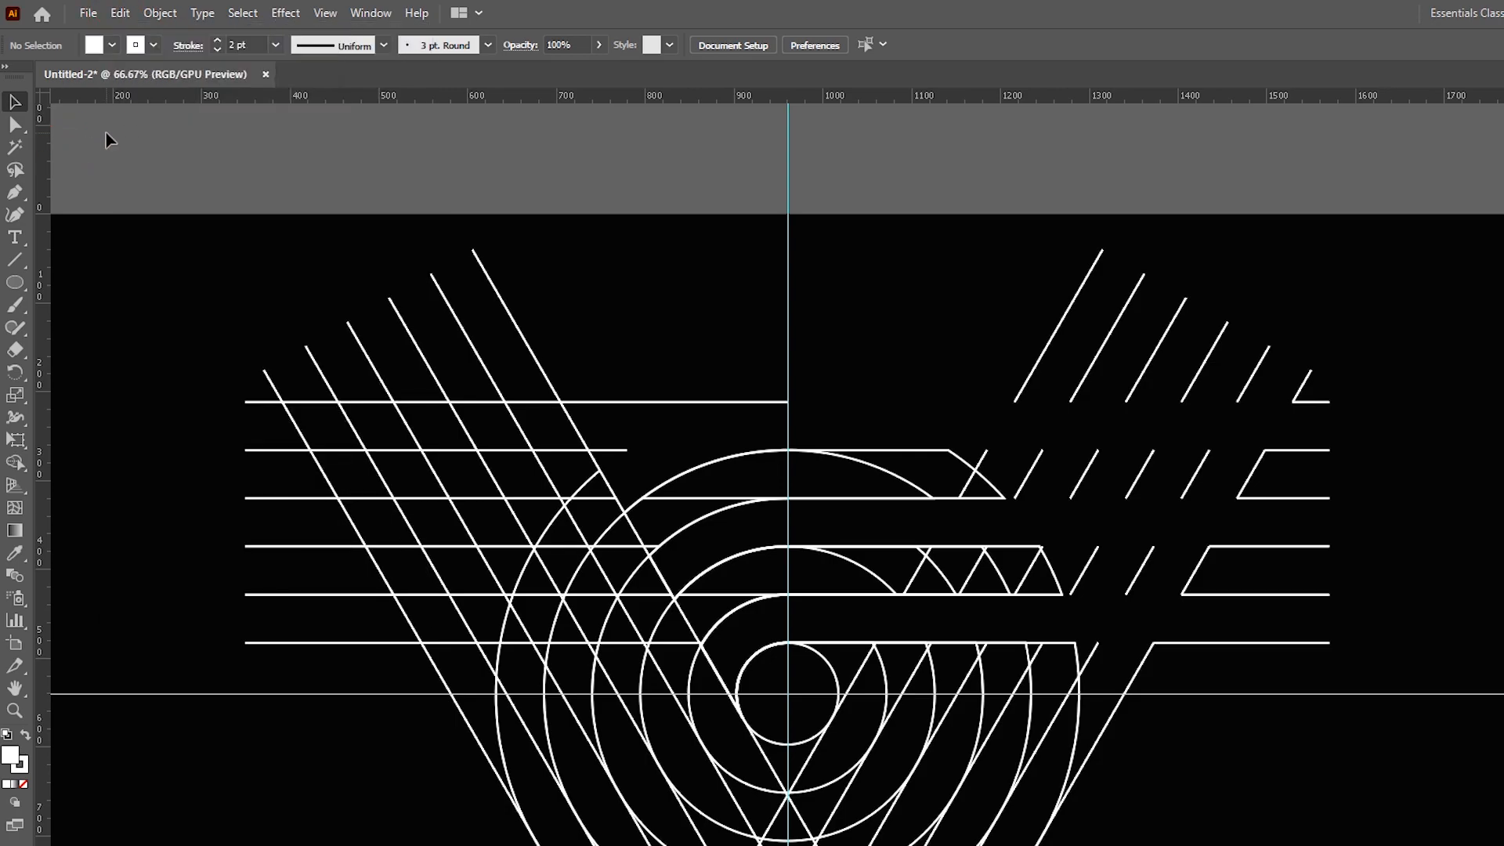
scroll(576, 348, down, 1)
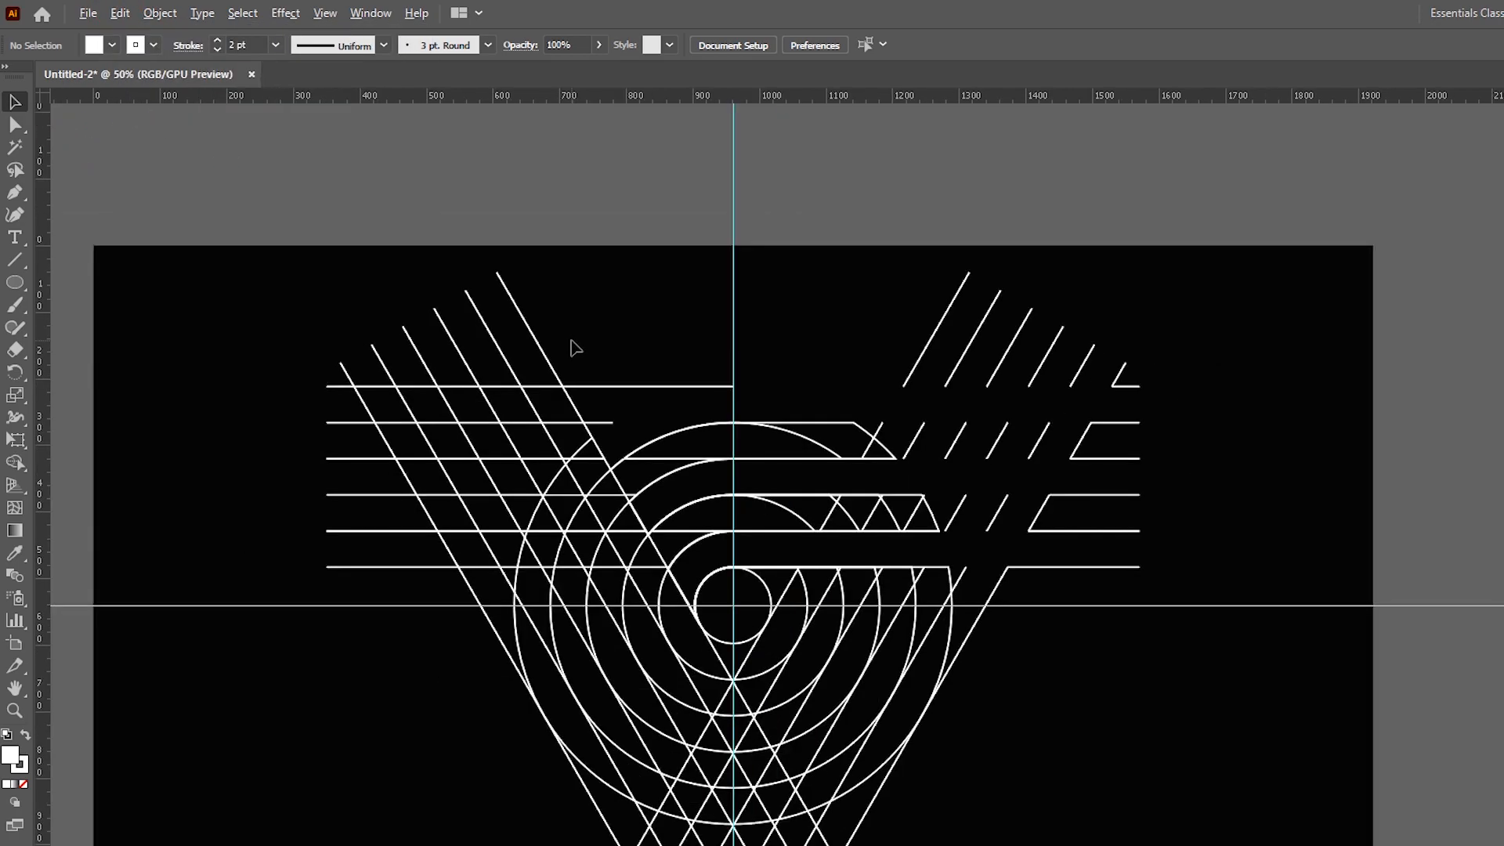
scroll(578, 369, down, 2)
drag(229, 178, 1163, 837)
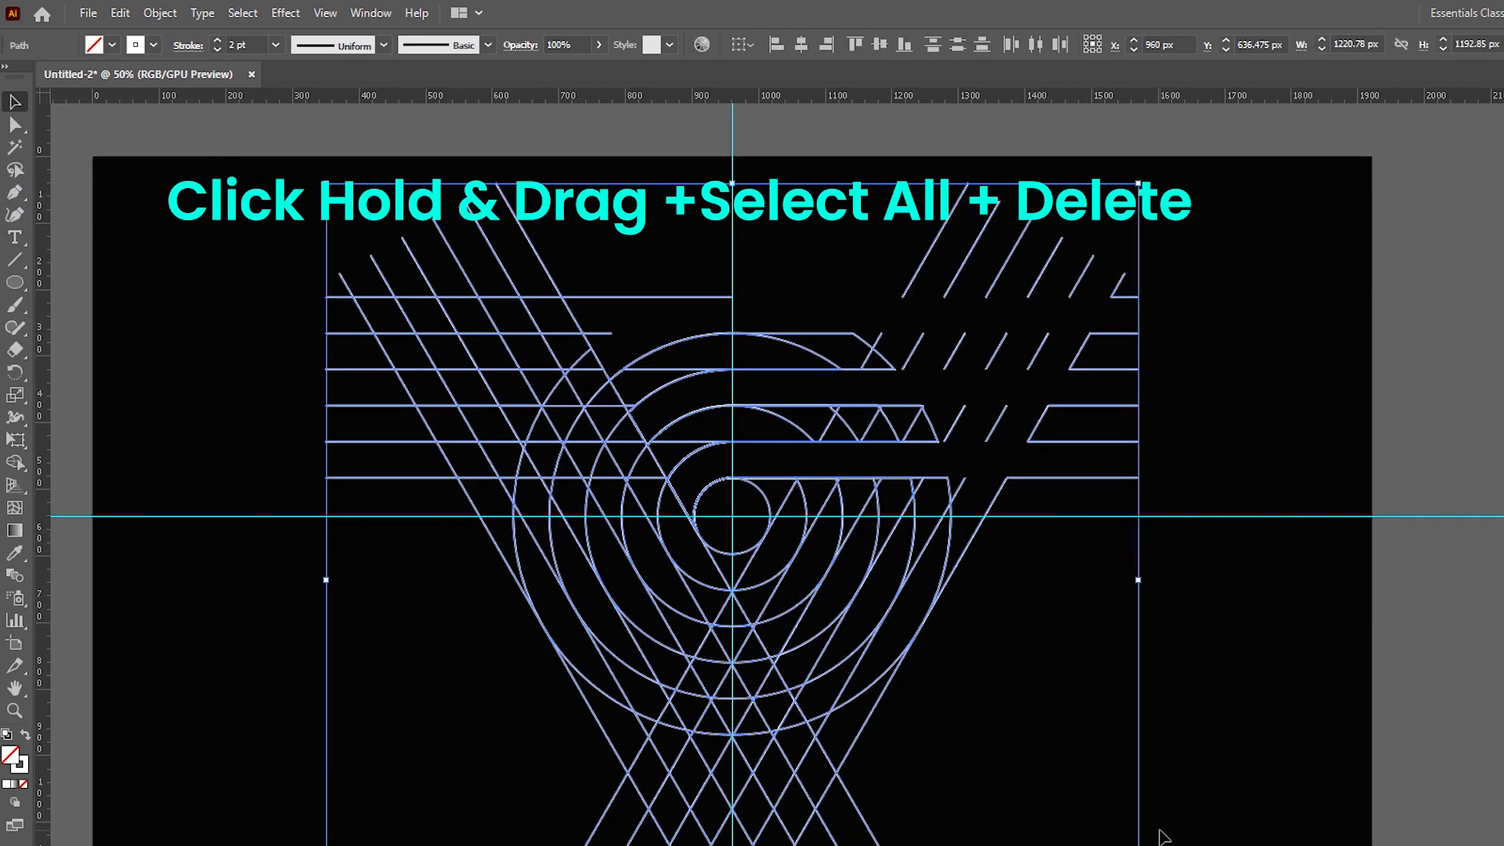
key(Delete)
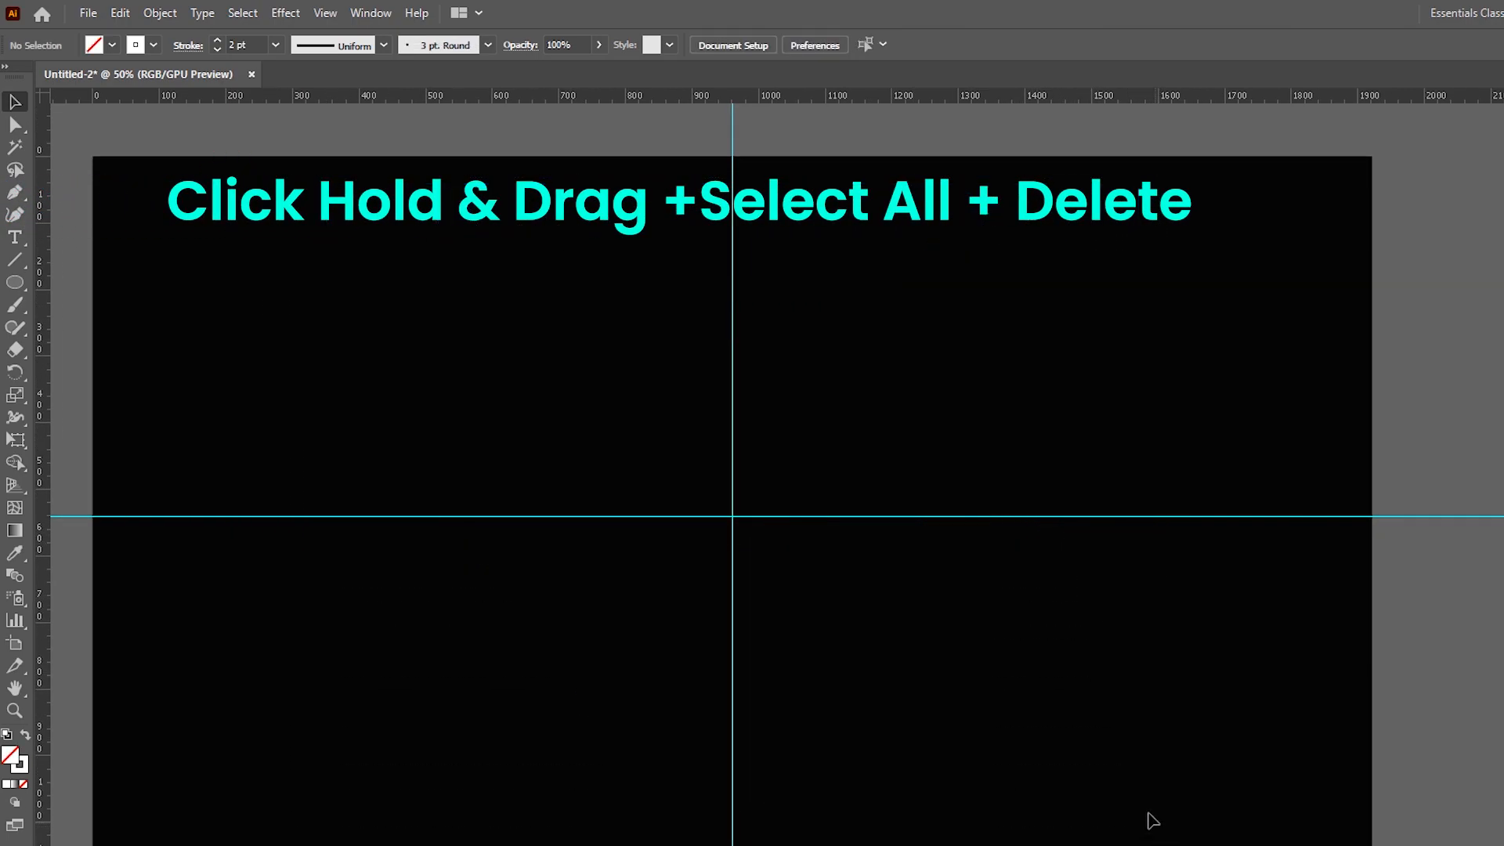
Step: Paste the three cut bands in front at their original position and group them
click(120, 14)
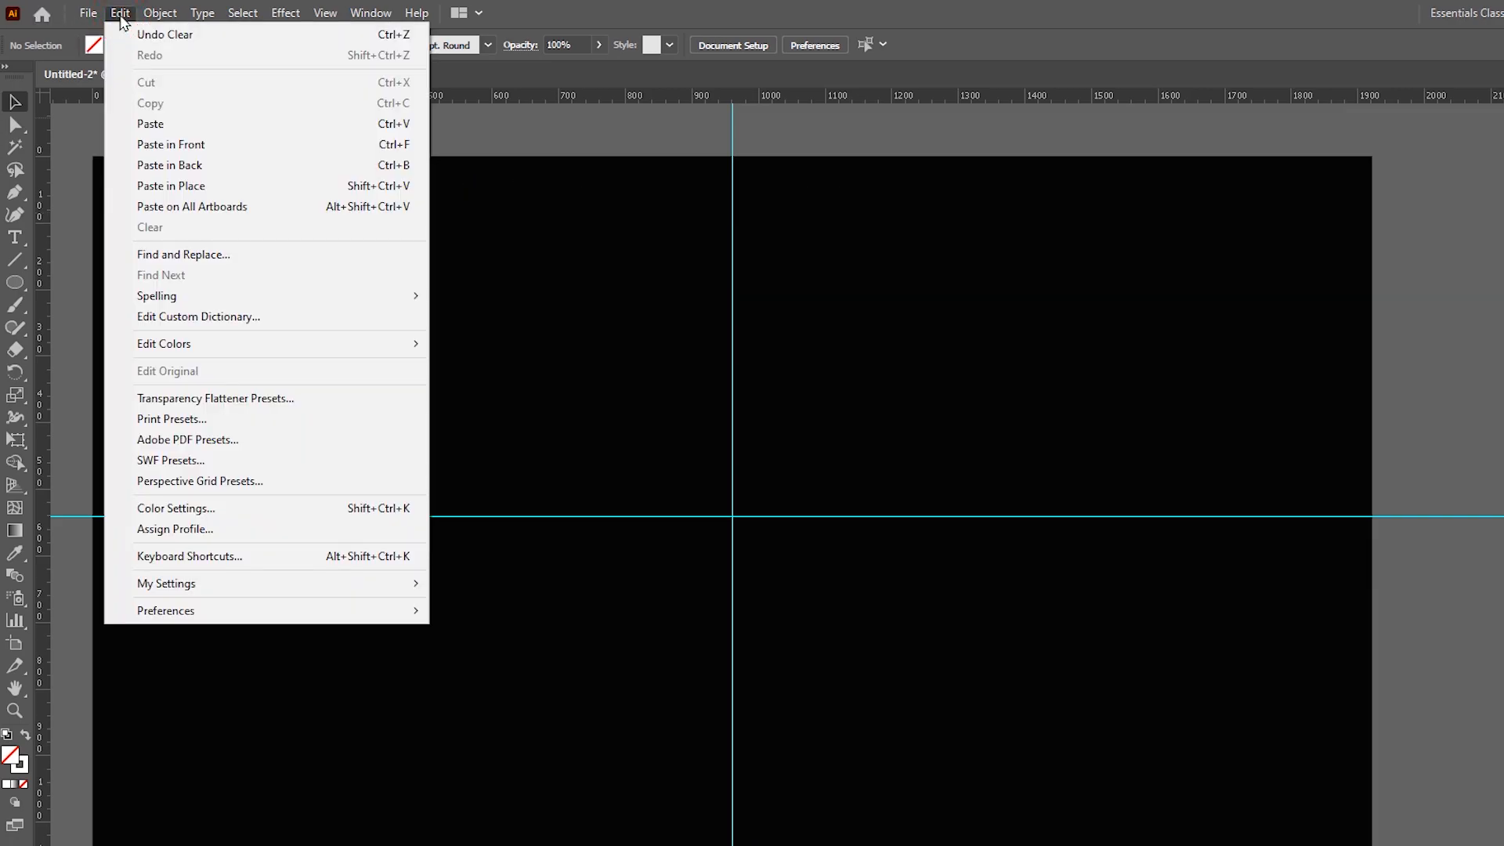
click(162, 145)
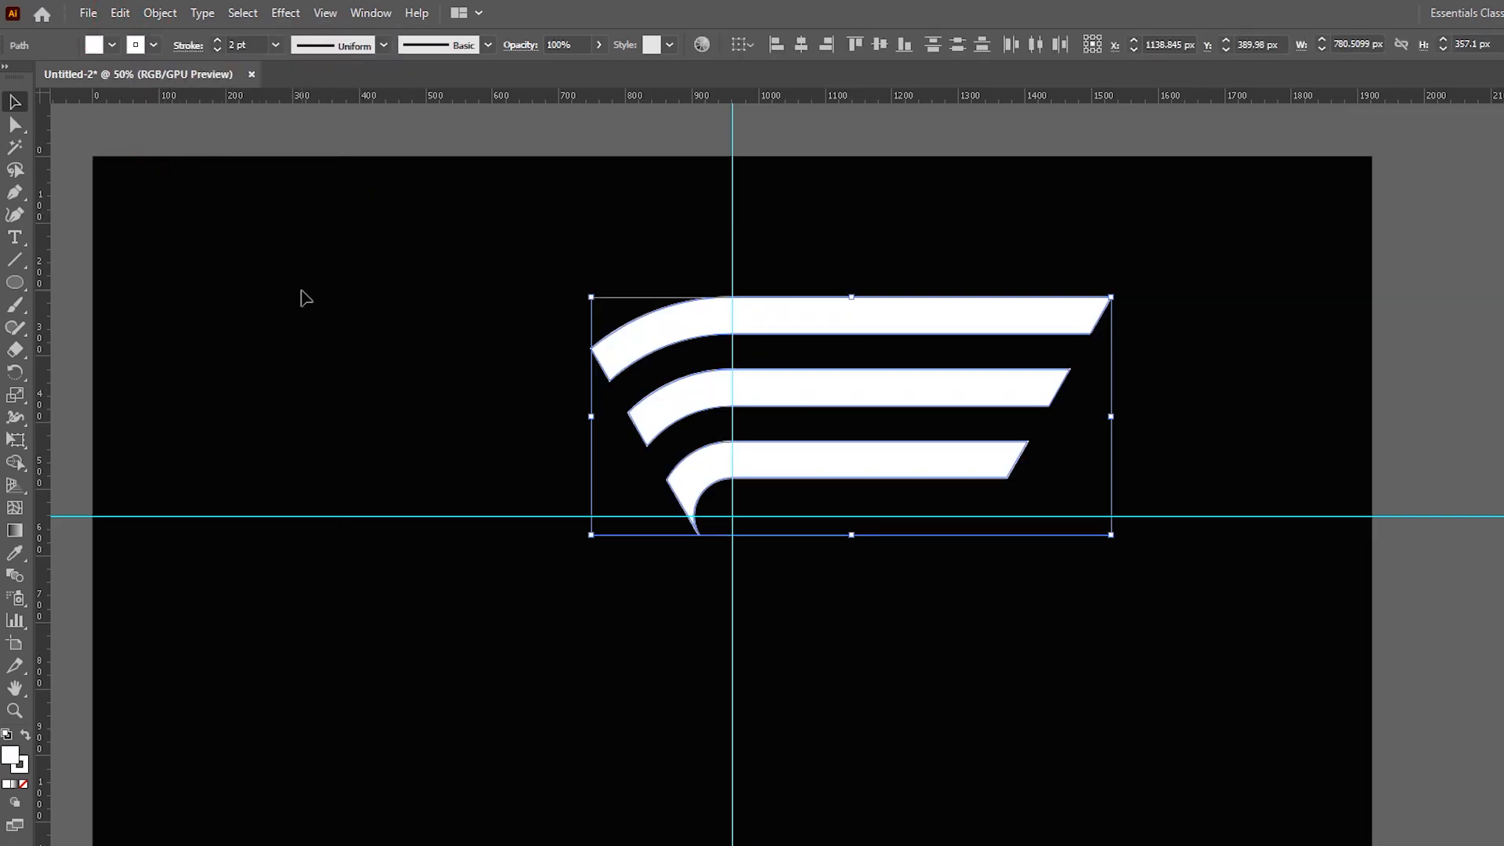
right_click(671, 392)
click(723, 533)
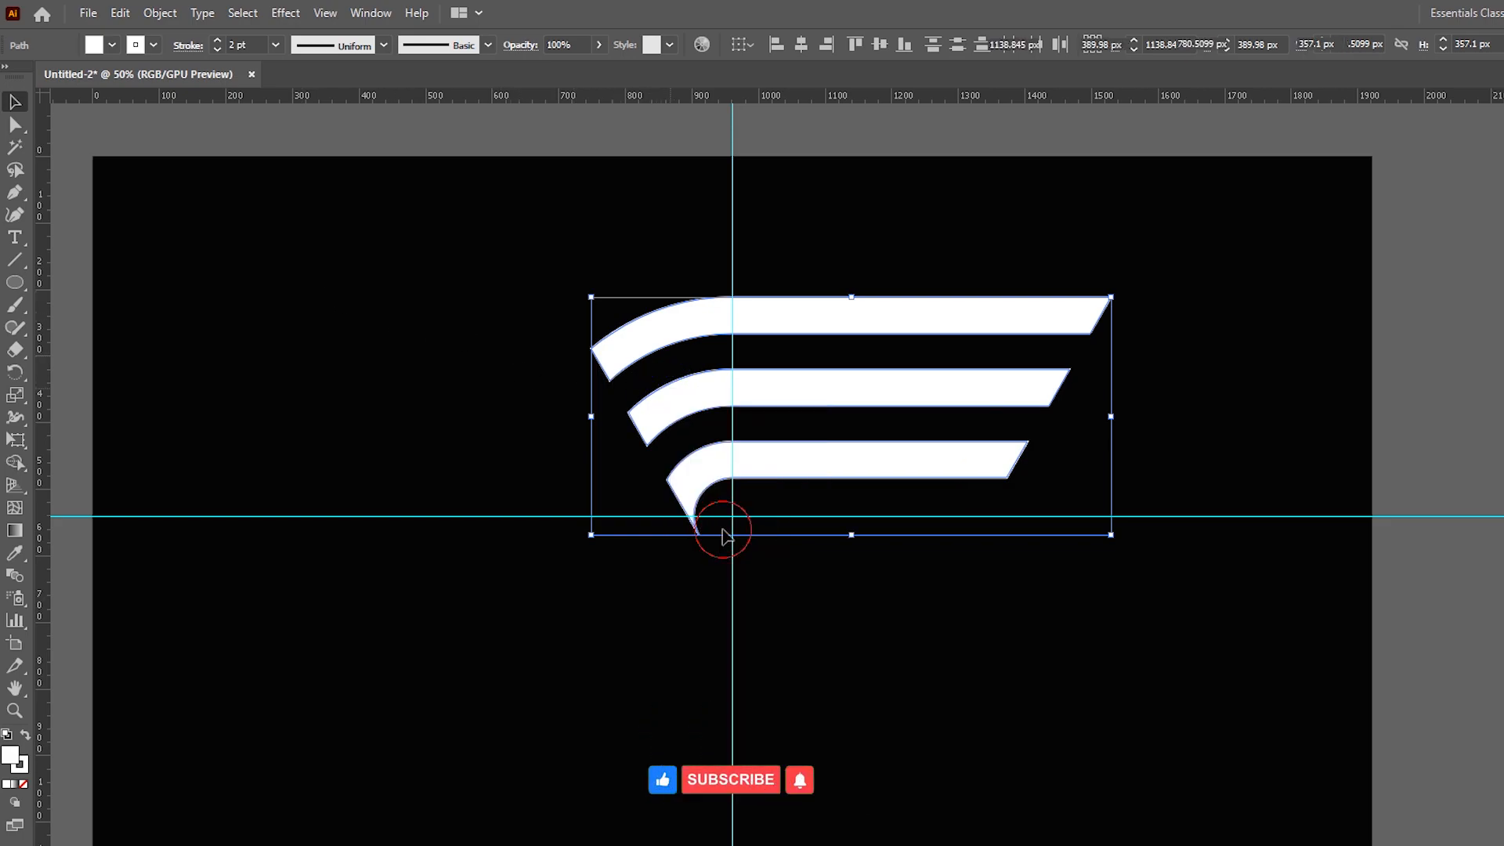
Step: Apply a linear white-to-black gradient fill to the band group and reverse its direction
scroll(558, 490, left, 3)
scroll(558, 491, up, 1)
click(15, 531)
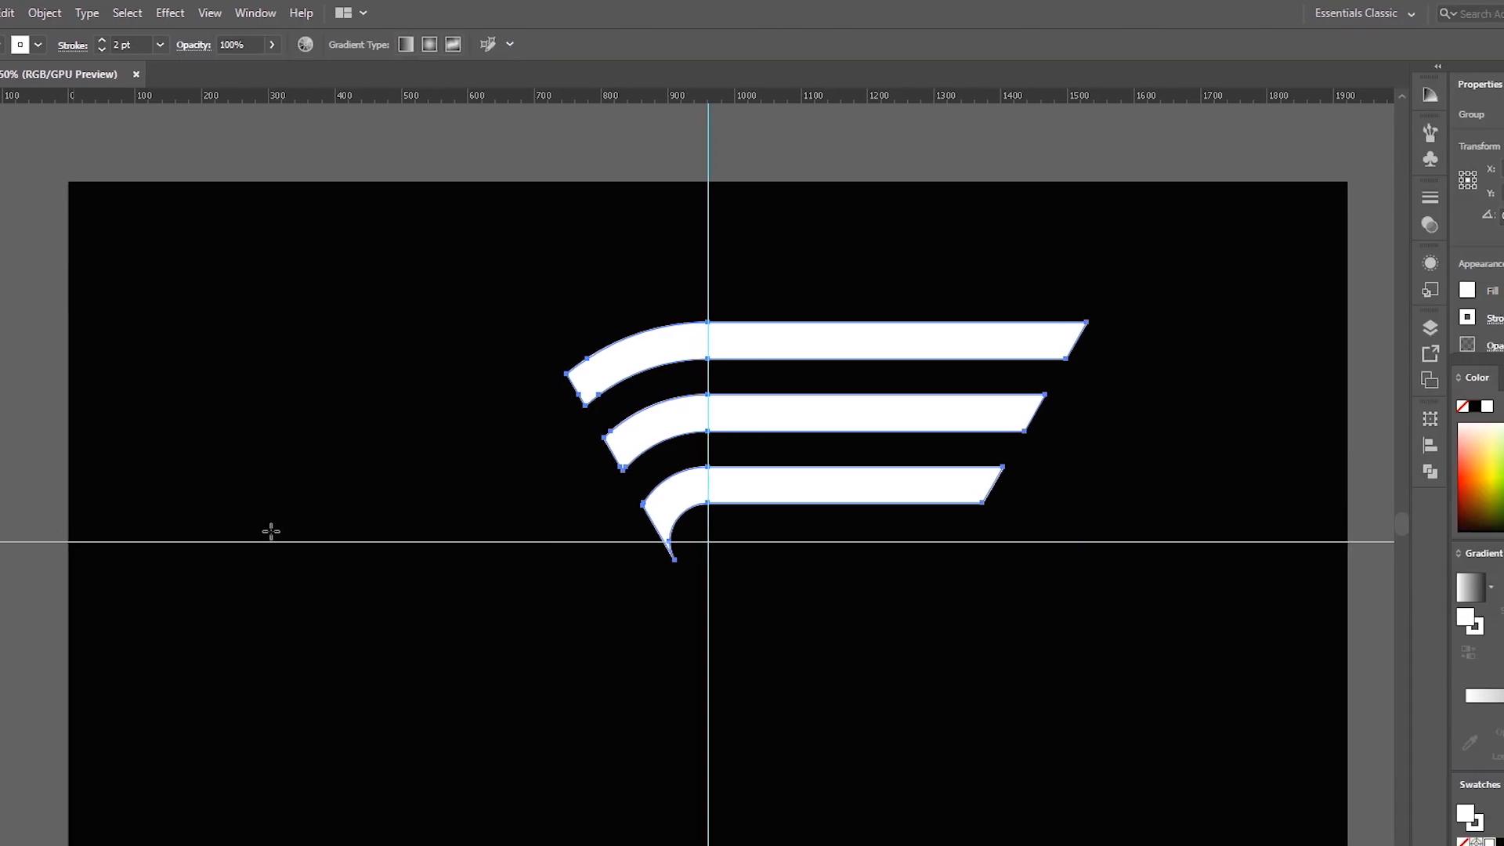
click(1246, 581)
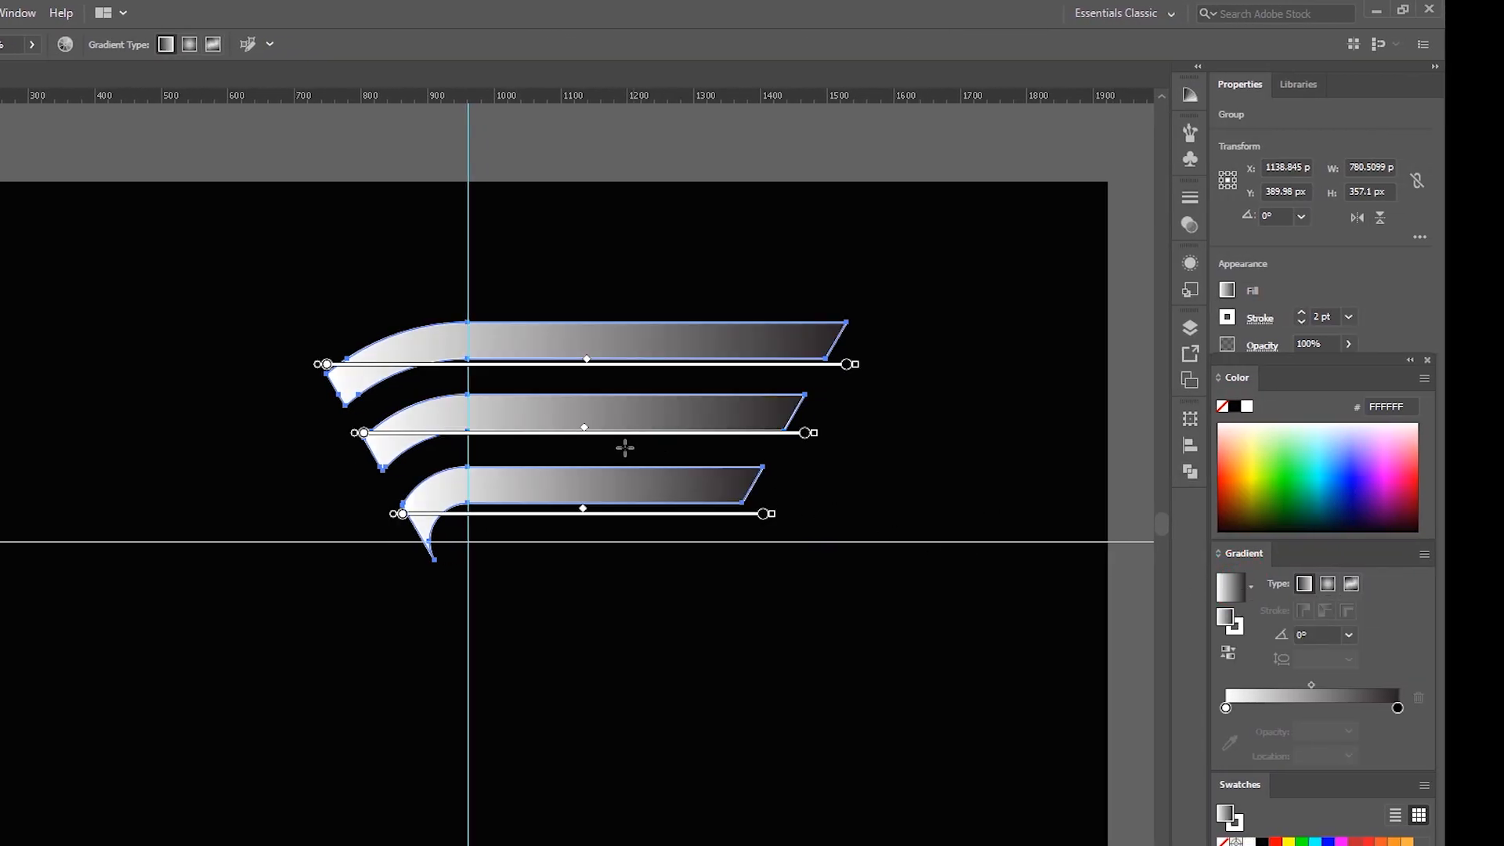
click(1229, 656)
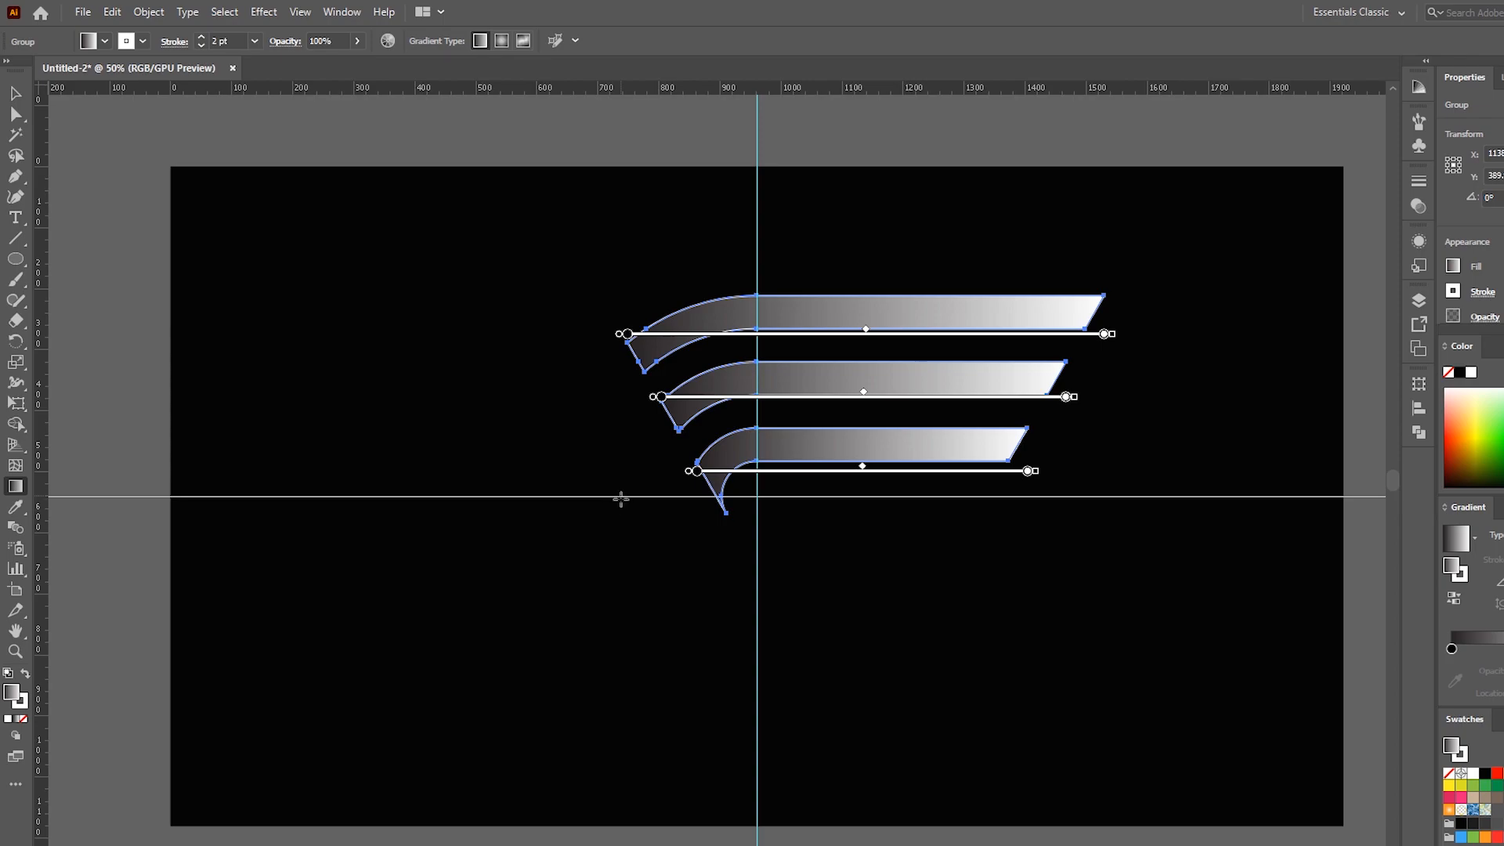
Step: Draw the gradient diagonally across all three bands at about 39° and adjust its midpoint to control the dark area
drag(308, 555, 382, 491)
drag(678, 451, 889, 281)
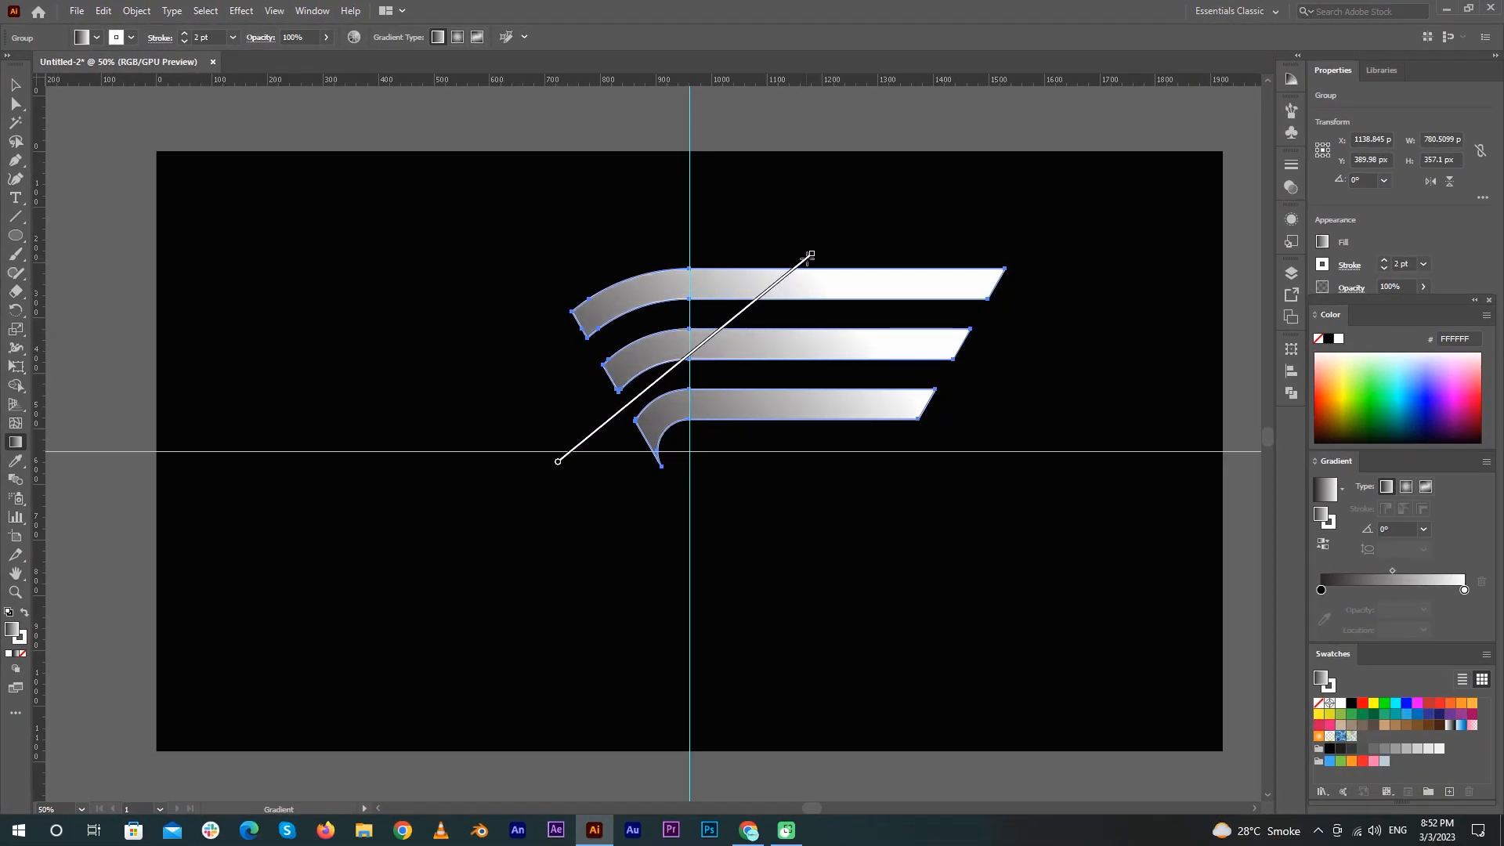
drag(810, 256, 811, 255)
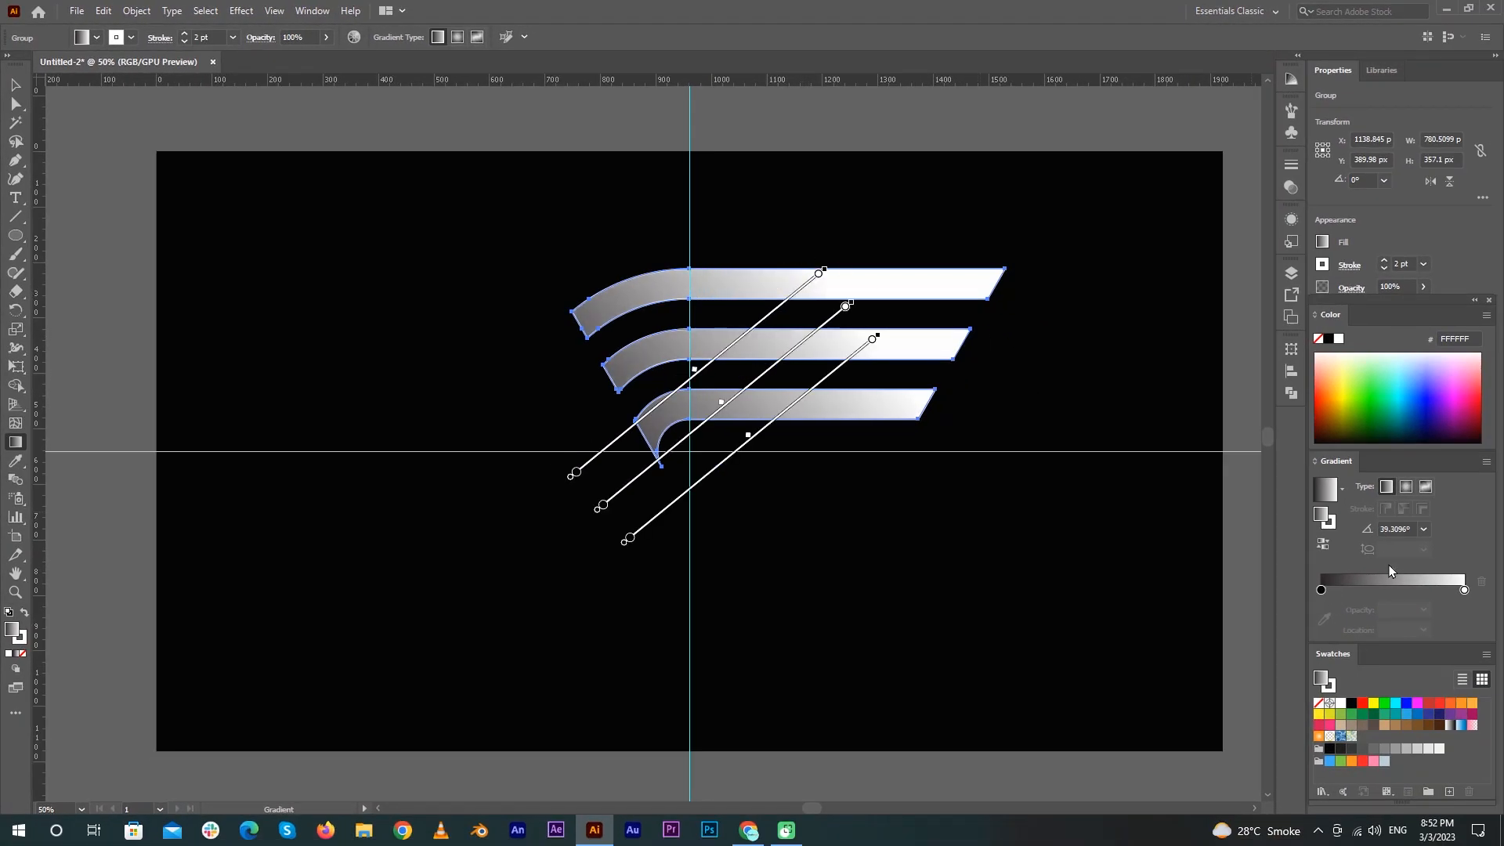
drag(1394, 569, 1343, 568)
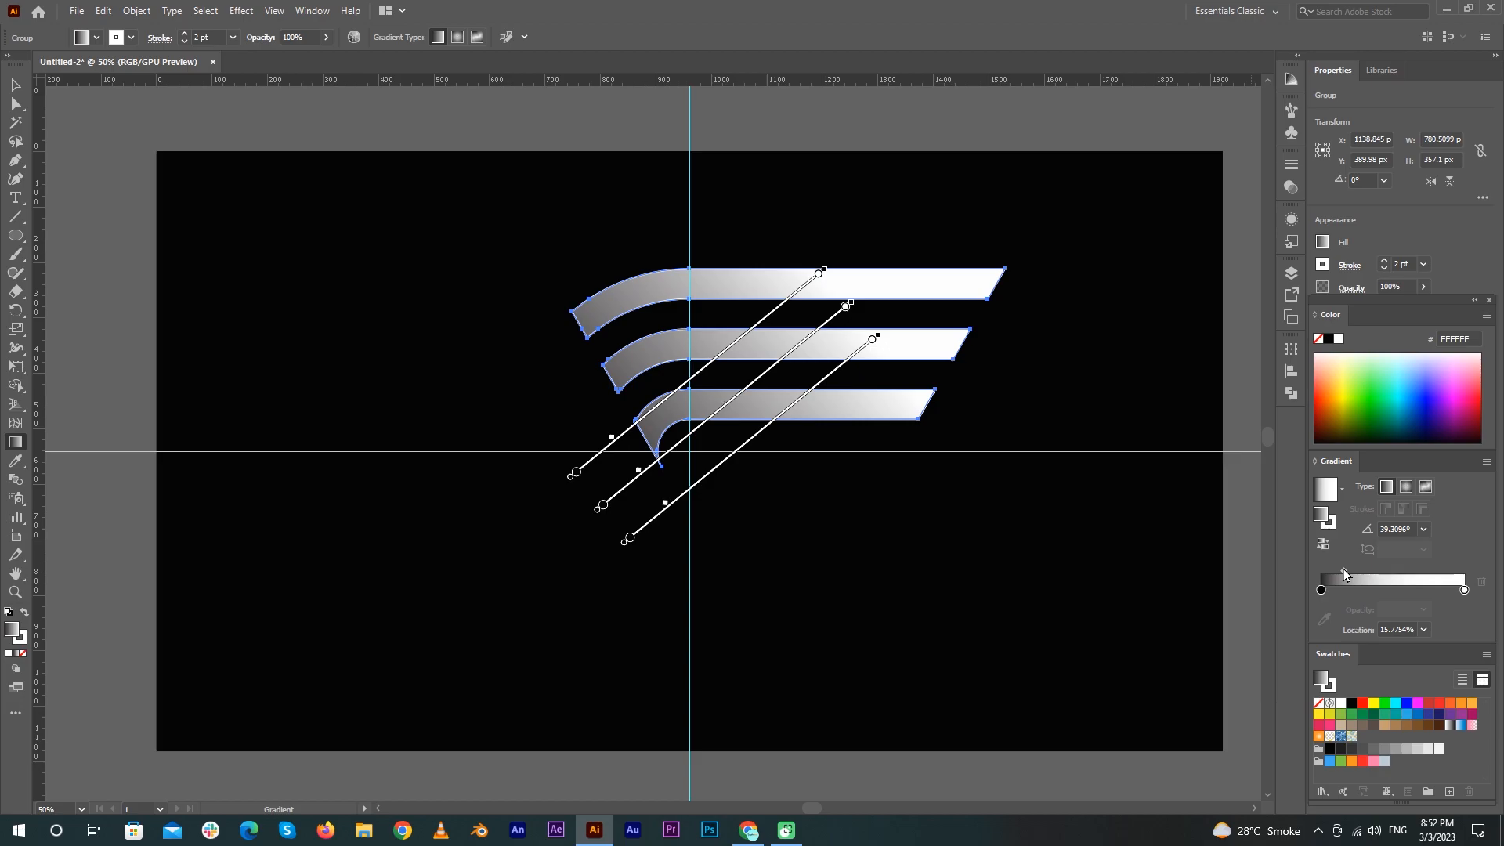
drag(639, 470, 677, 439)
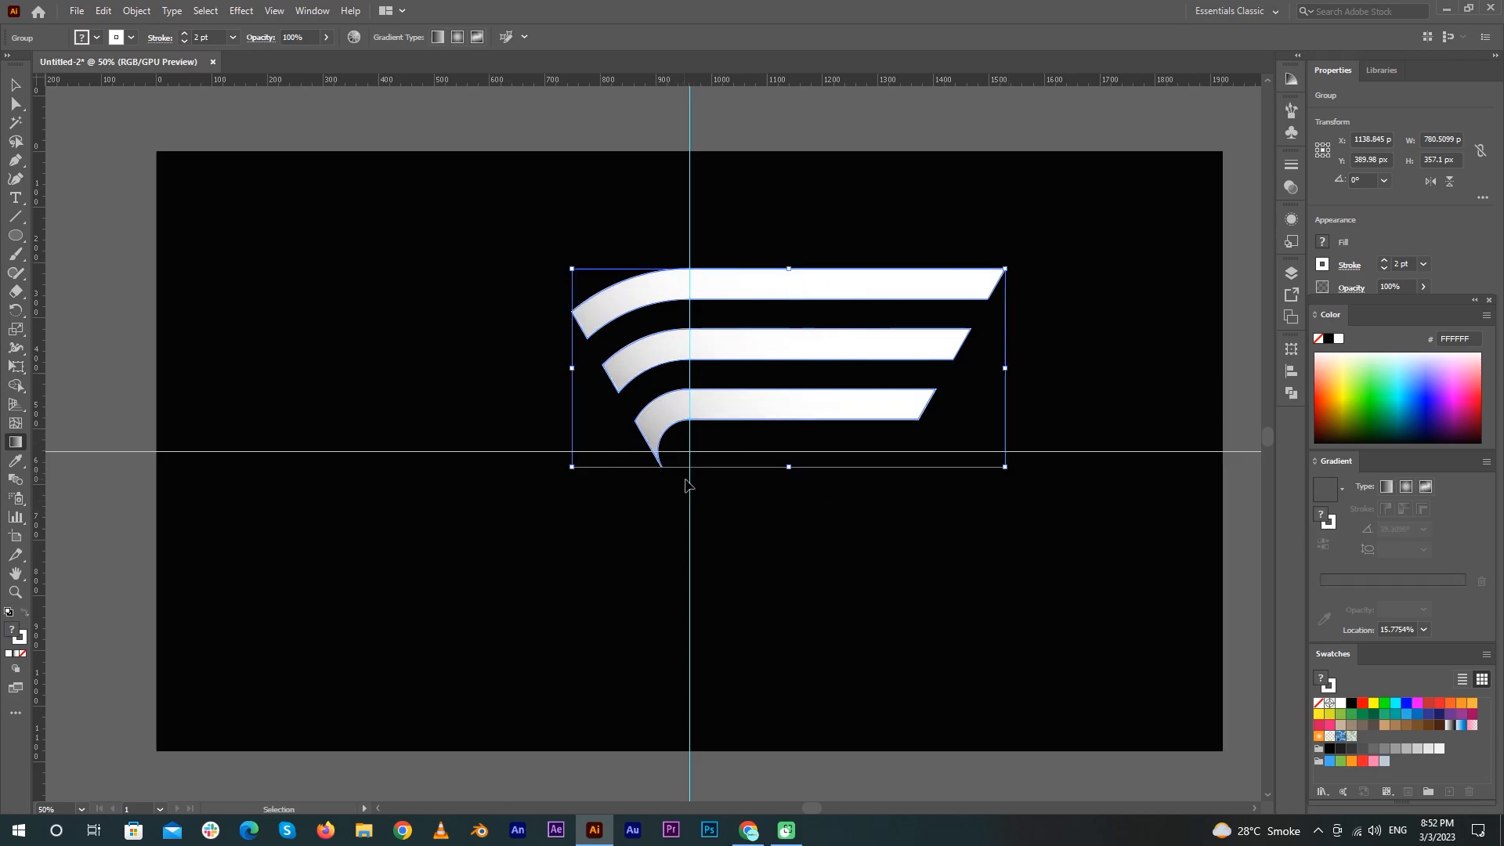
Step: Redraw the gradient across the bands at about 34°, shift the black stop slightly inward, and set the midpoint to about 24%
drag(566, 536, 866, 228)
drag(555, 404, 864, 196)
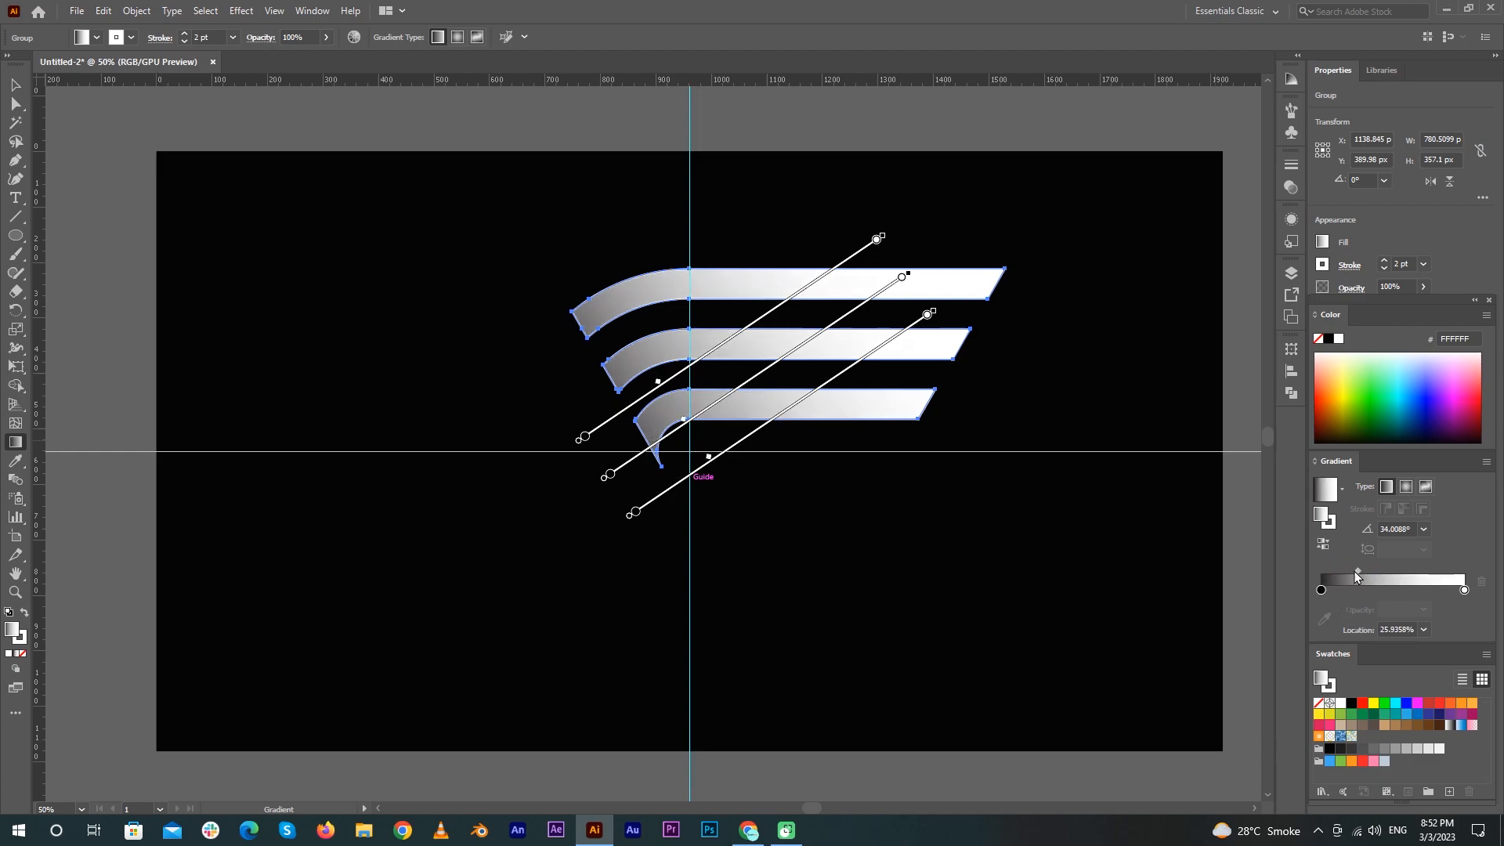
mouse_move(1356, 571)
mouse_down()
mouse_move(1332, 593)
mouse_move(1354, 589)
mouse_up()
click(1321, 589)
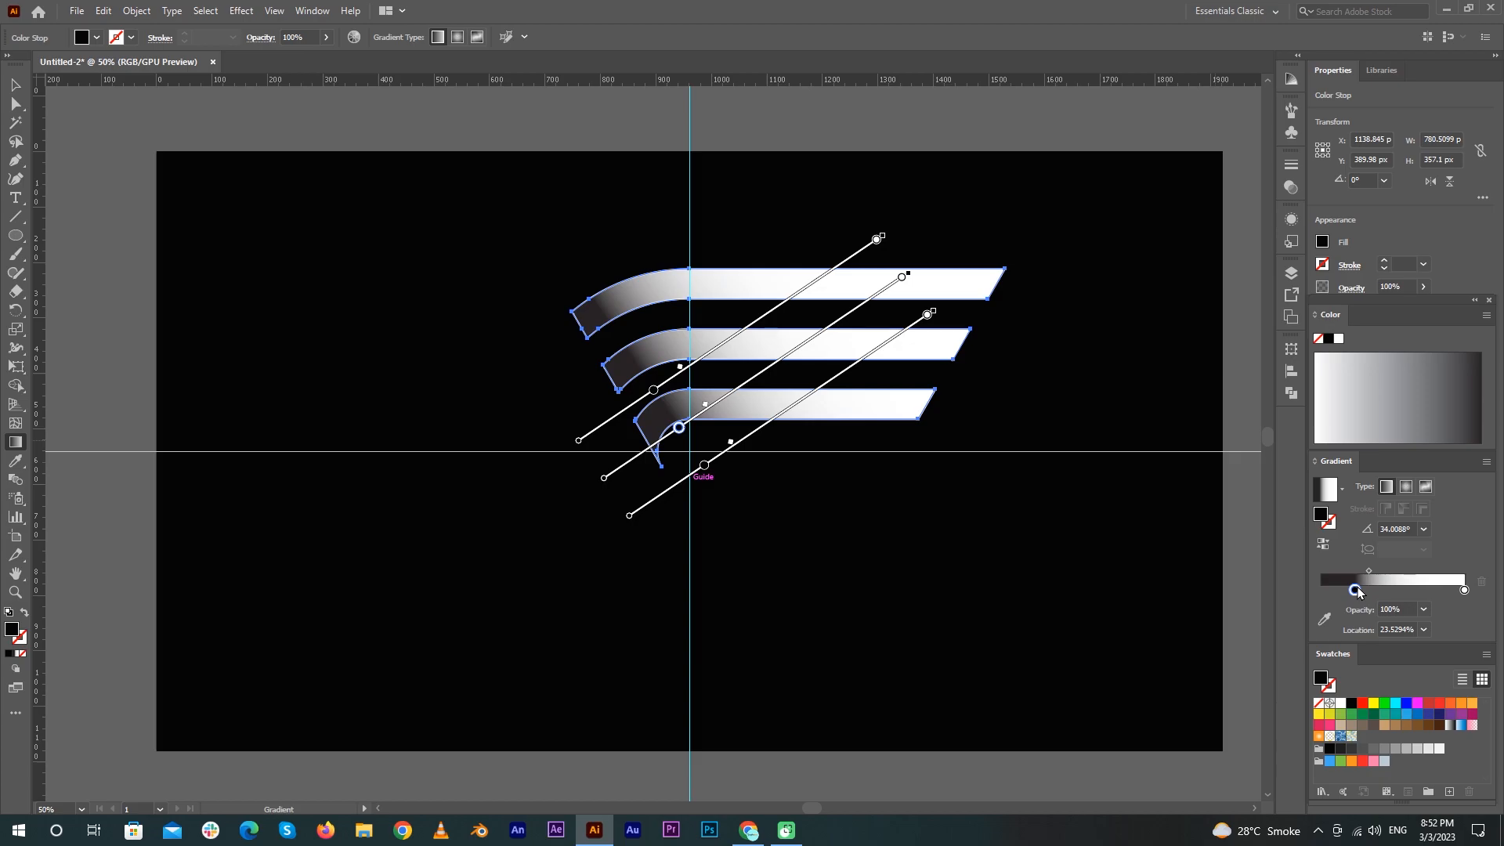
mouse_move(1355, 590)
mouse_down()
mouse_move(1337, 590)
mouse_move(1368, 569)
mouse_up()
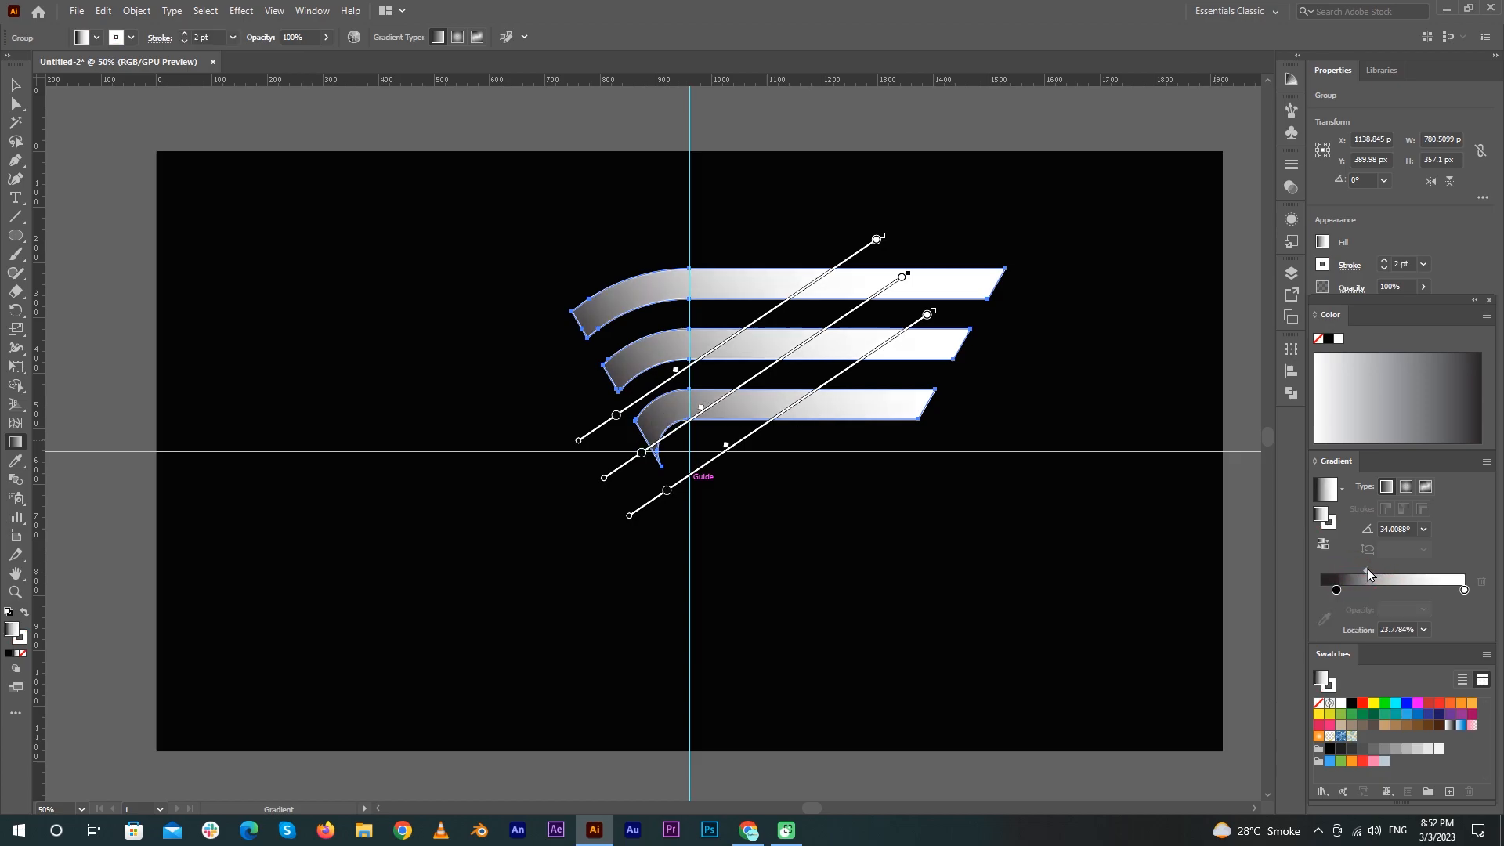
Step: Select the gradient band group and remove its stroke
click(16, 84)
click(494, 313)
click(619, 301)
click(130, 36)
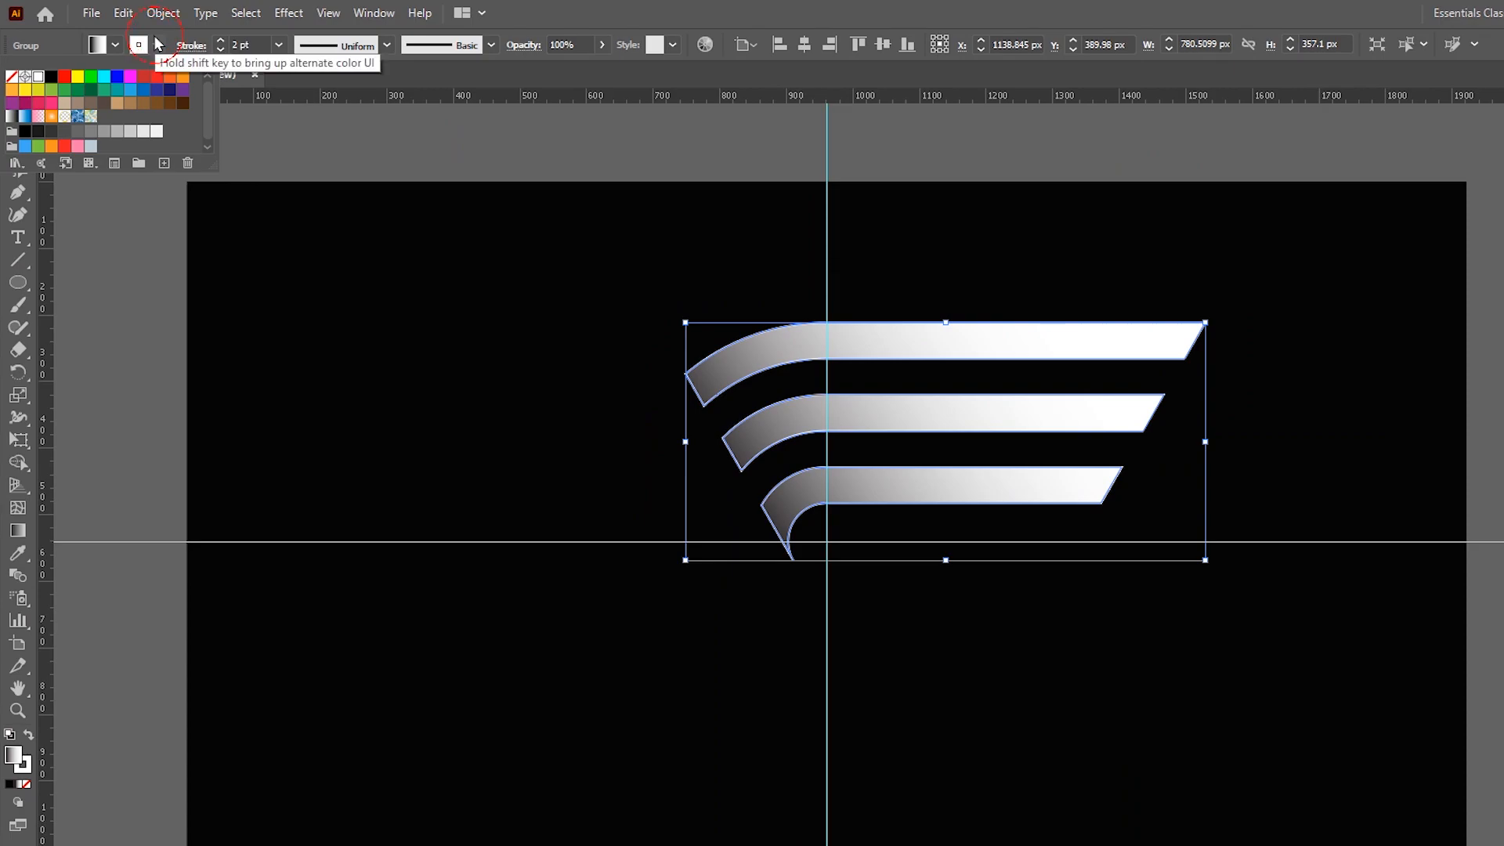
click(11, 76)
click(158, 301)
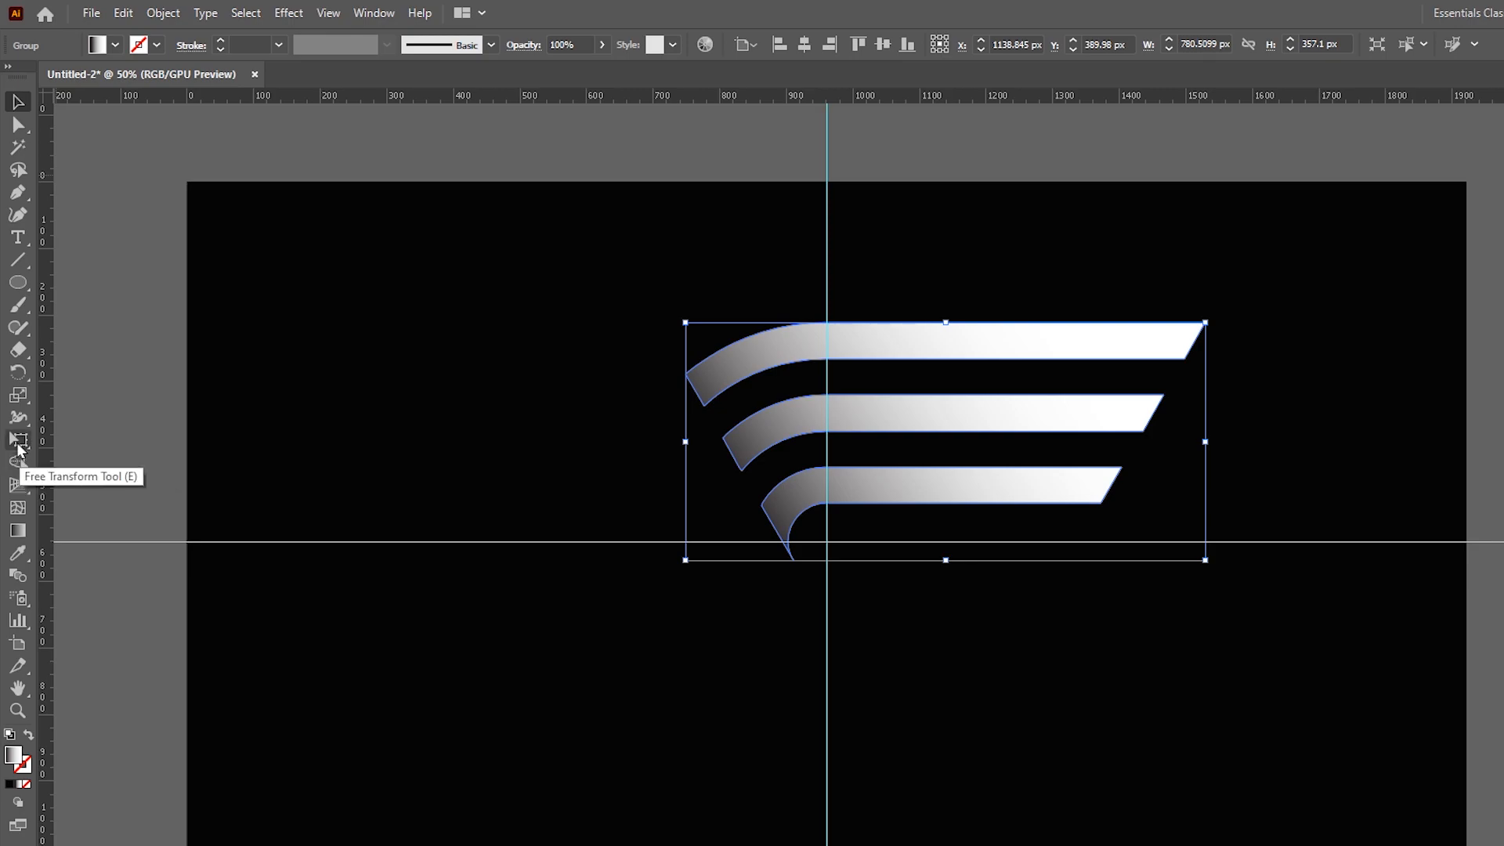
Step: Rotate a copy of the band group 120° around the guide intersection and repeat the transformation once for a third arm
click(18, 373)
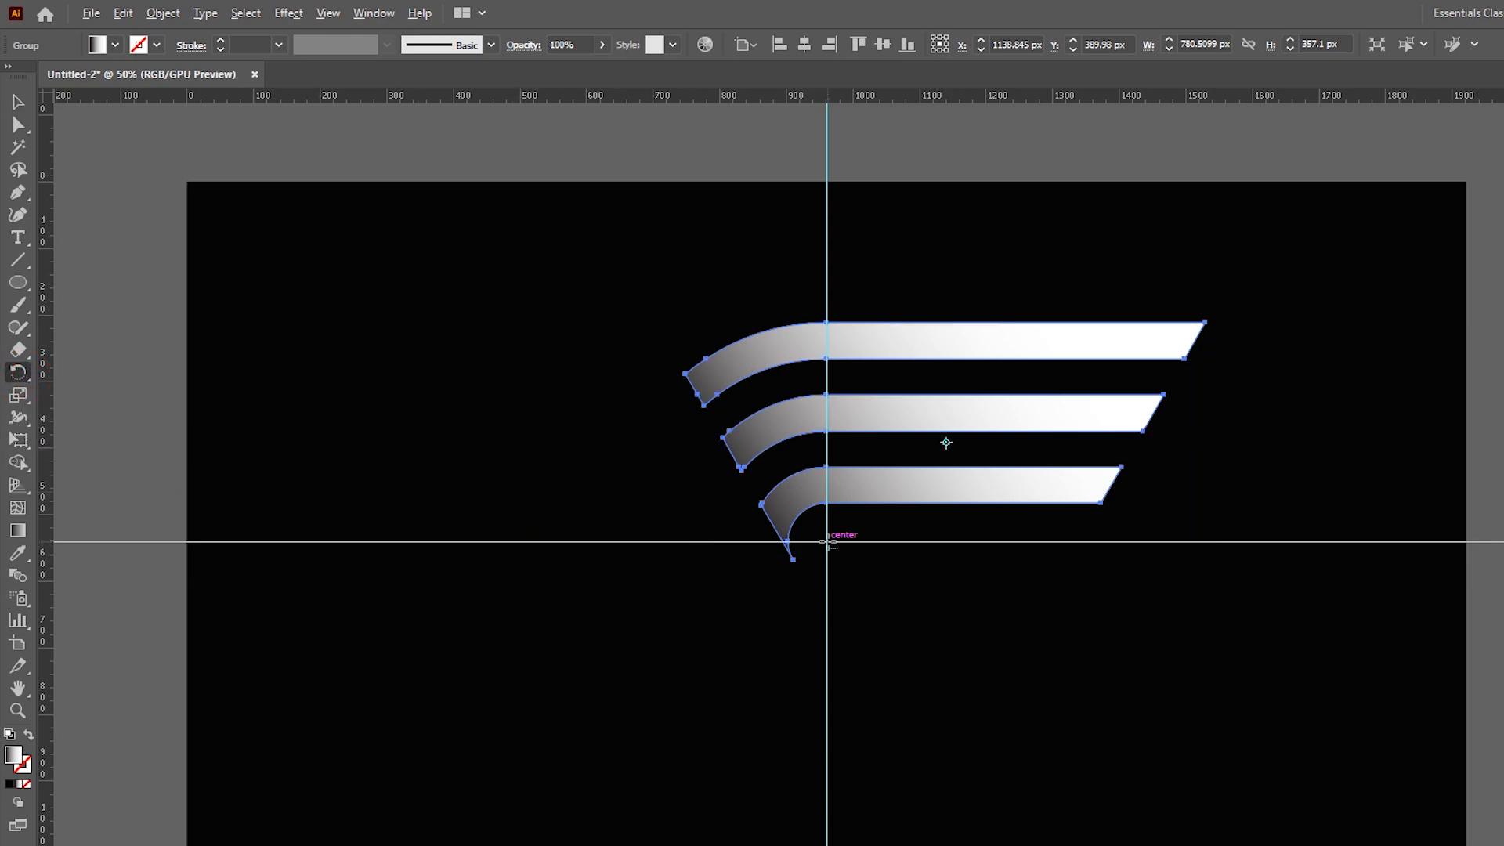
alt+click(827, 541)
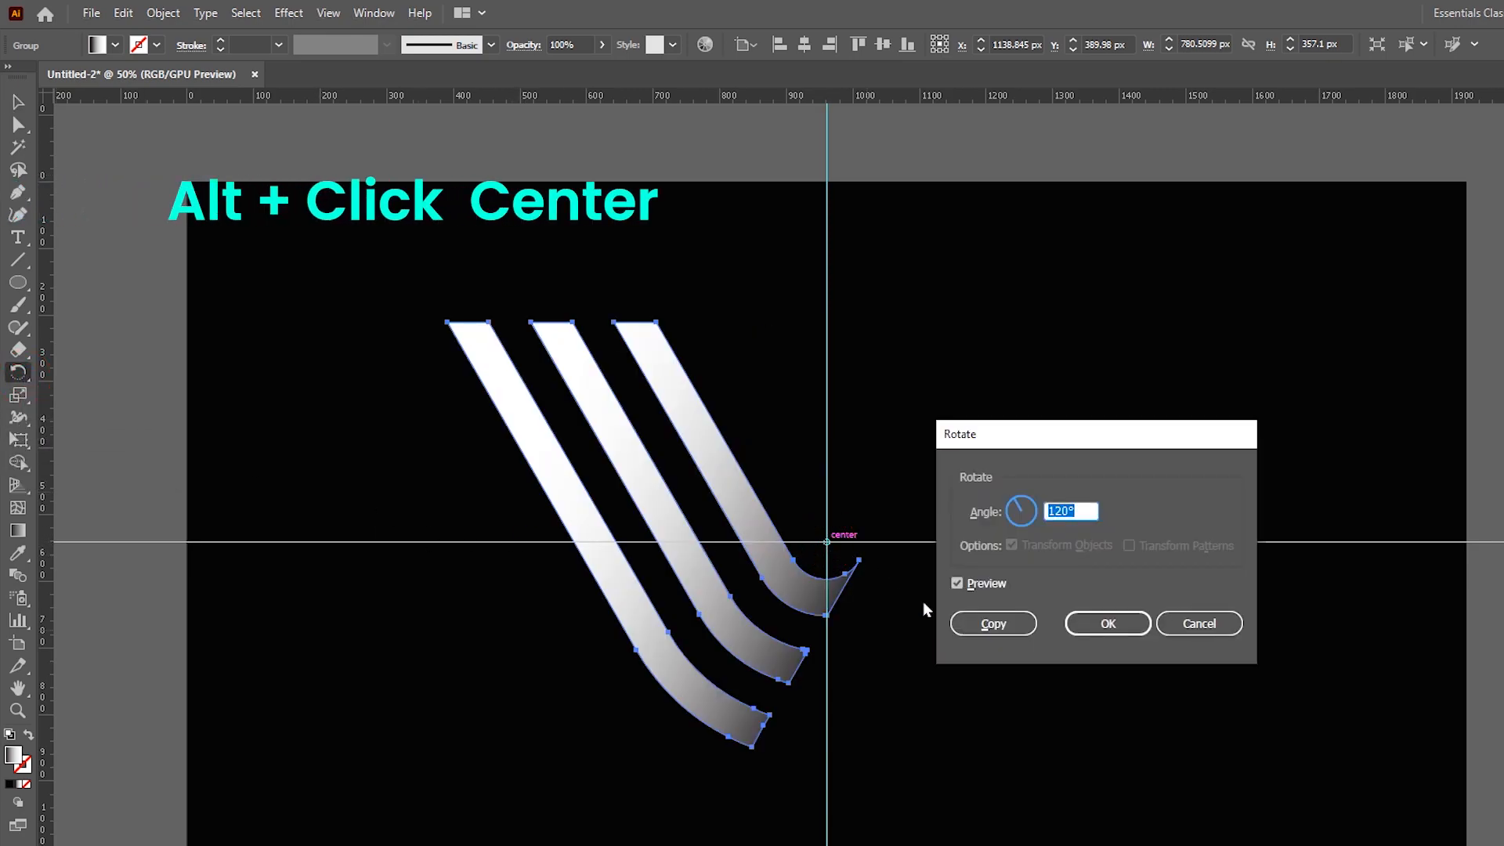
click(1002, 624)
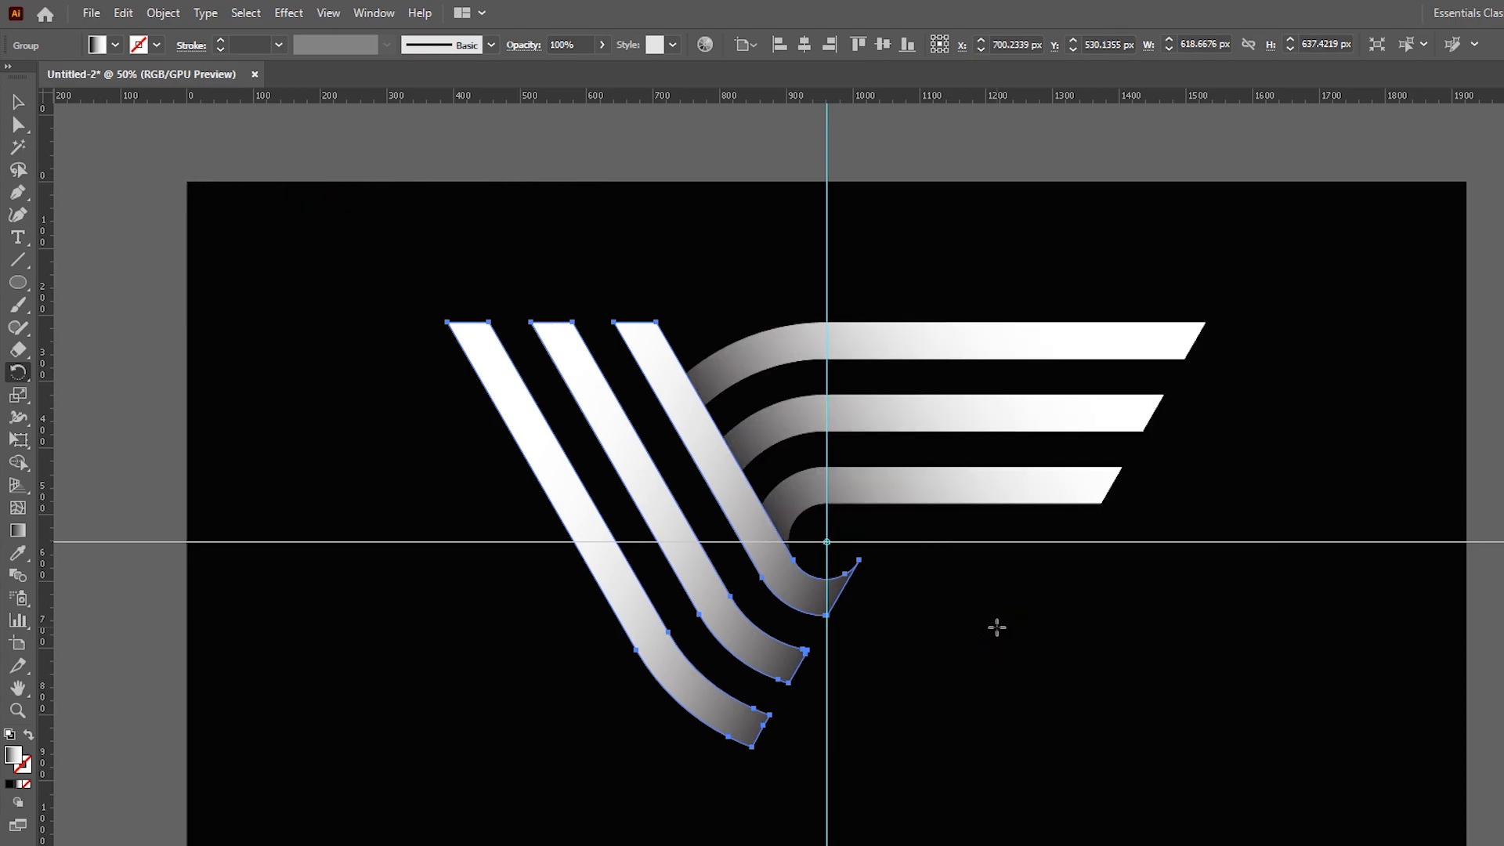
key(ctrl+d)
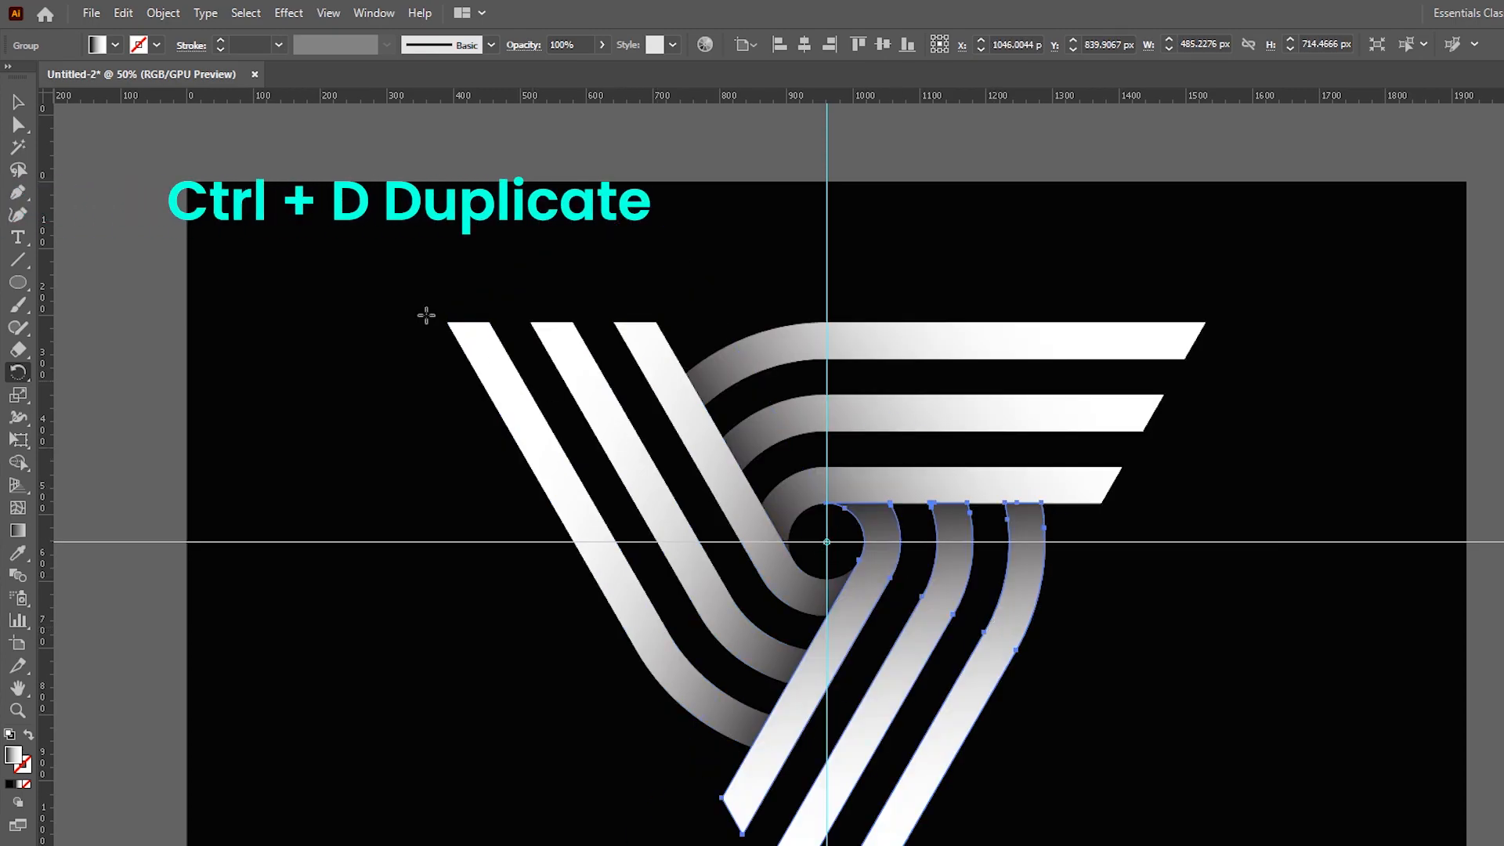
Step: Select all three band groups, move them up so the whole logo fits on the artboard, and deselect
click(18, 102)
drag(374, 234, 1164, 766)
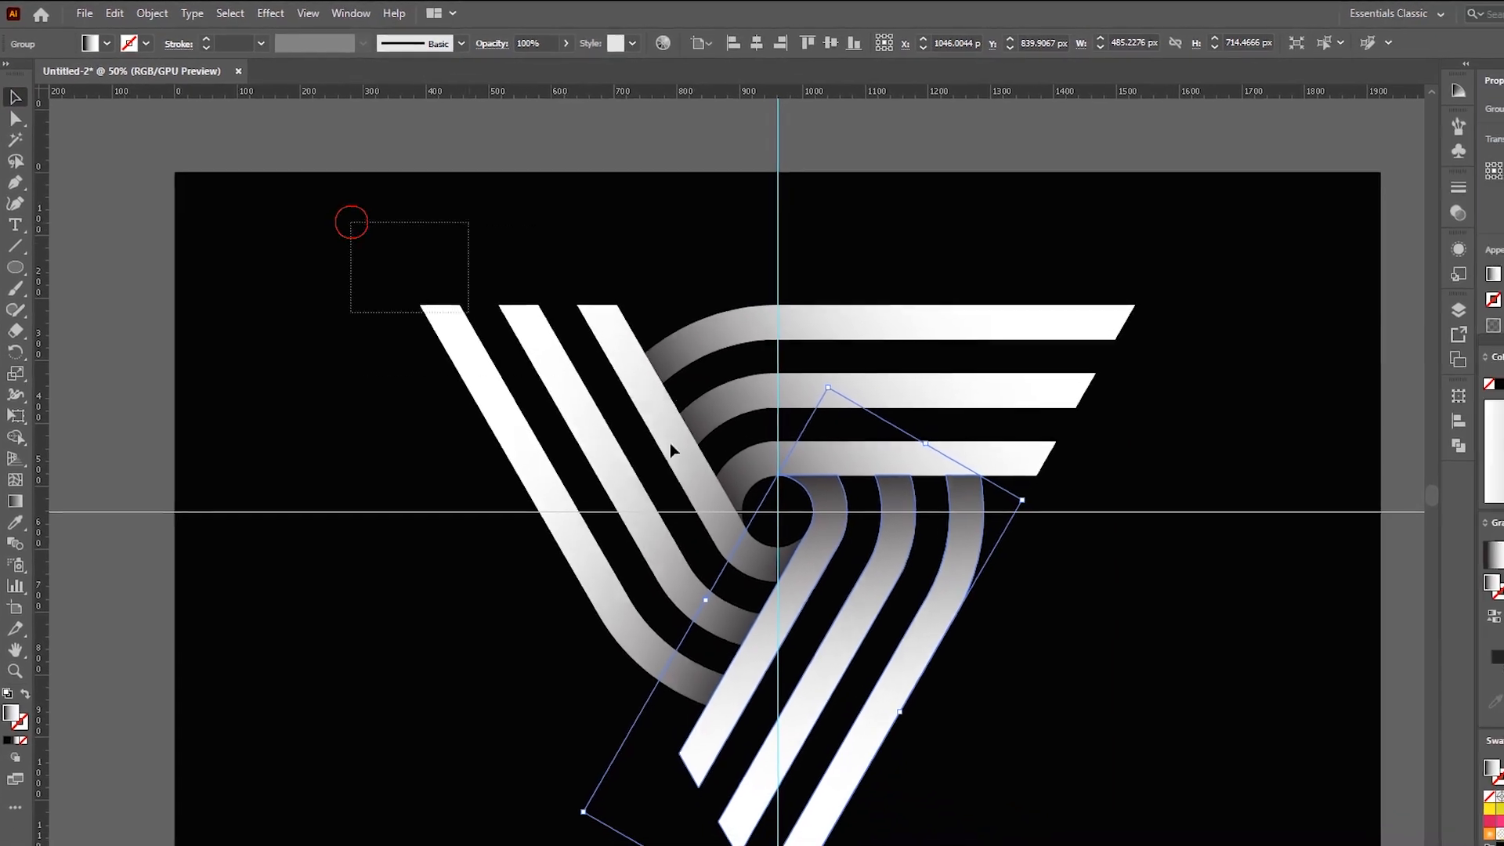
click(855, 624)
drag(830, 607, 834, 537)
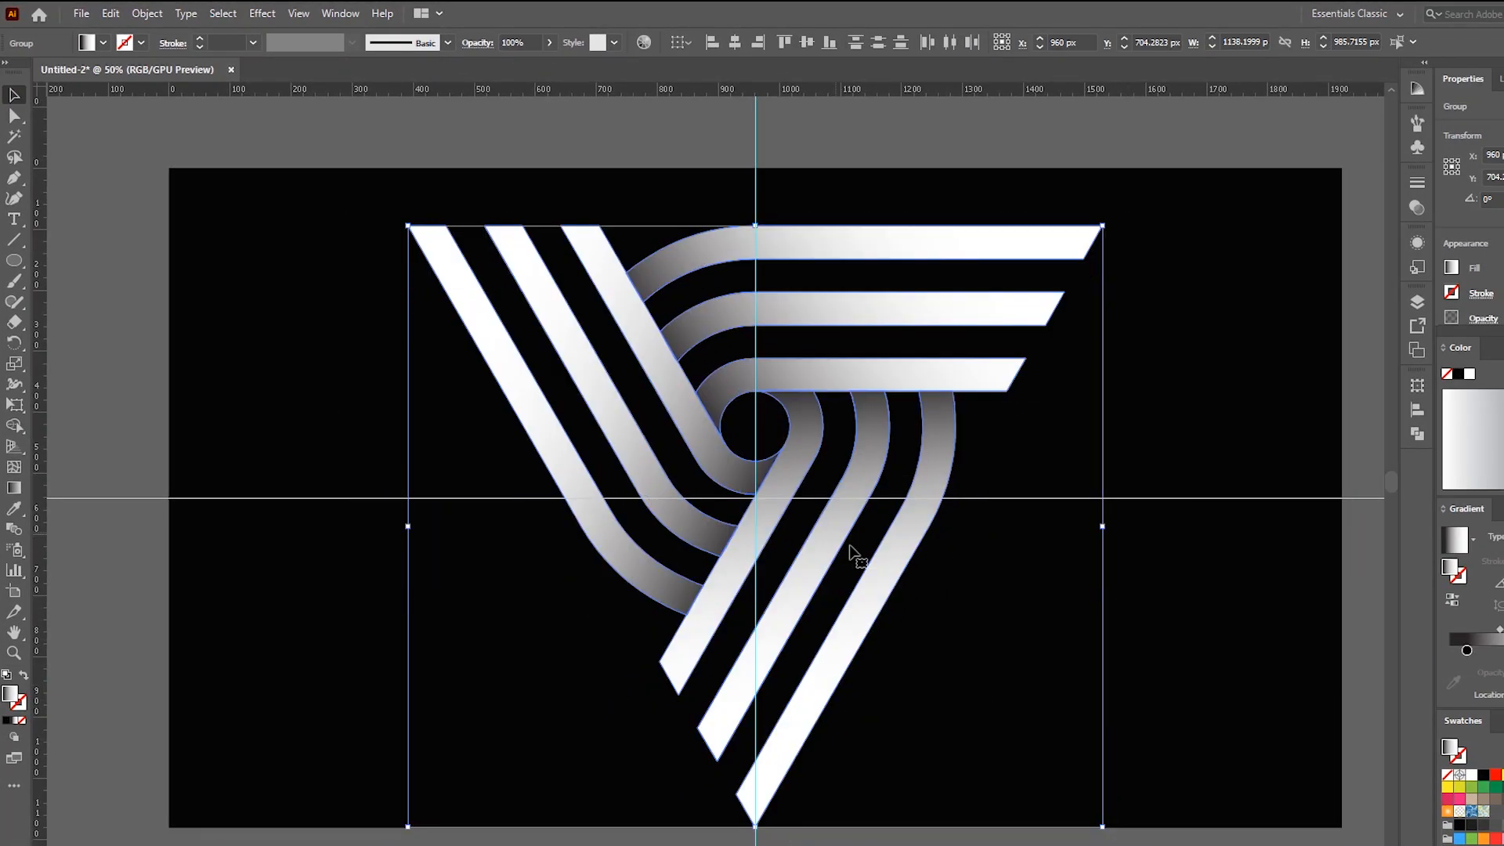
drag(848, 647, 873, 636)
click(1185, 600)
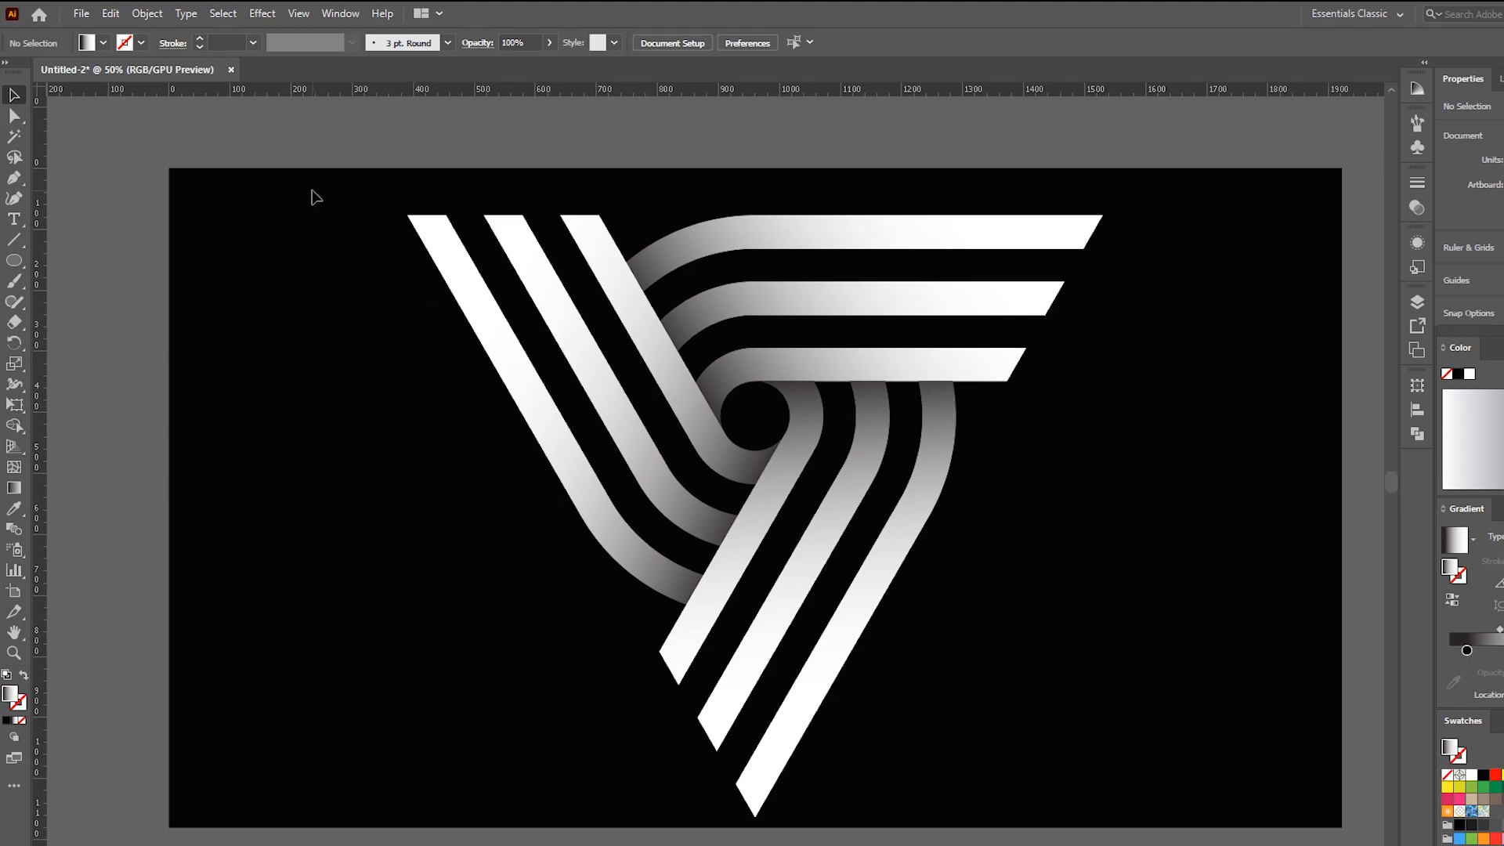
Step: Unlock the background rectangle in the layer list and fill it with the gray swatch R=102 G=102 B=102
click(1416, 303)
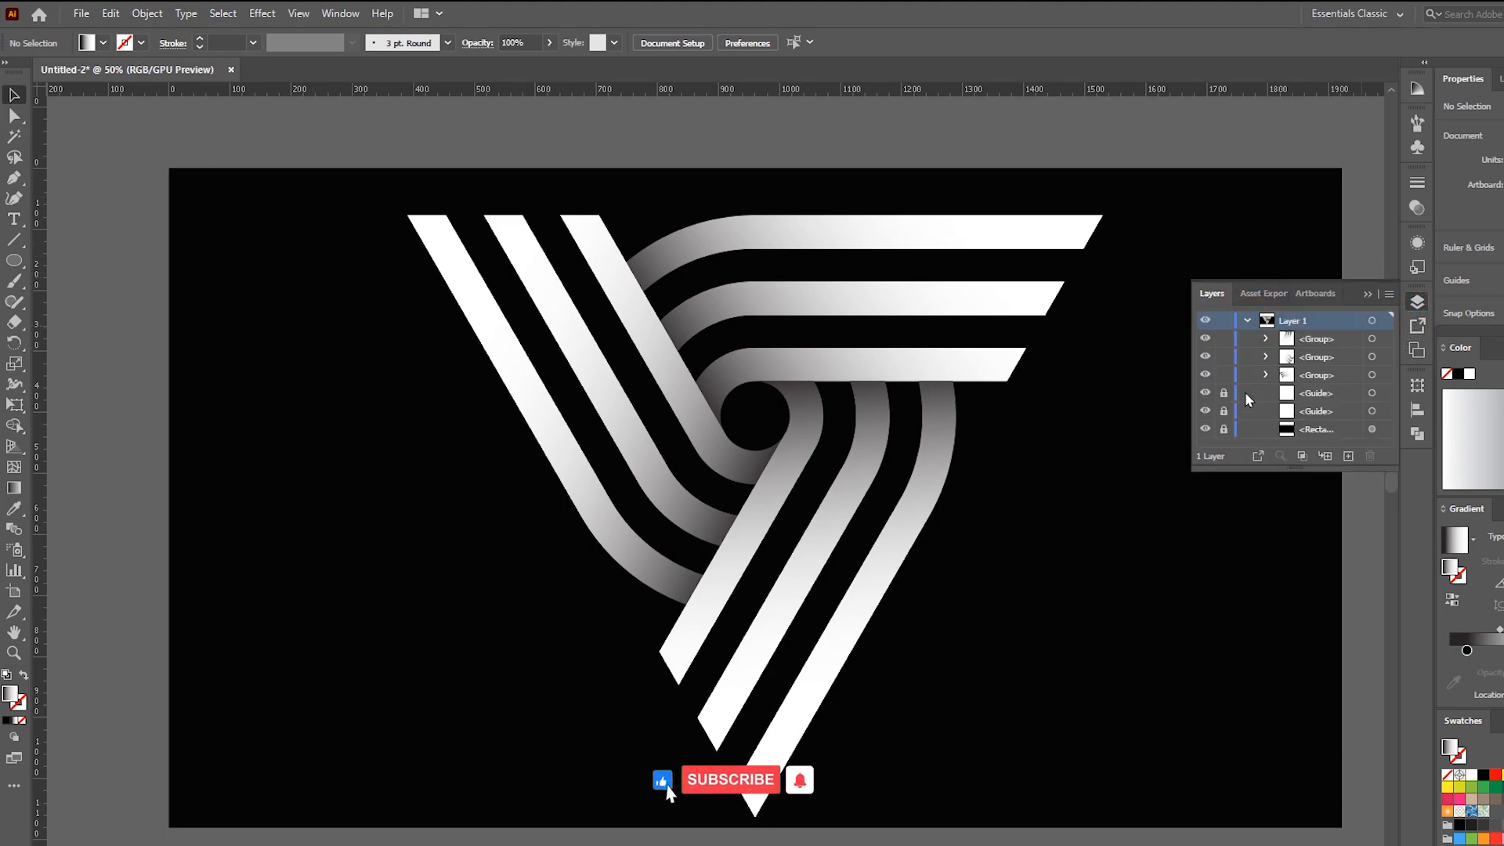
click(1224, 429)
click(1219, 578)
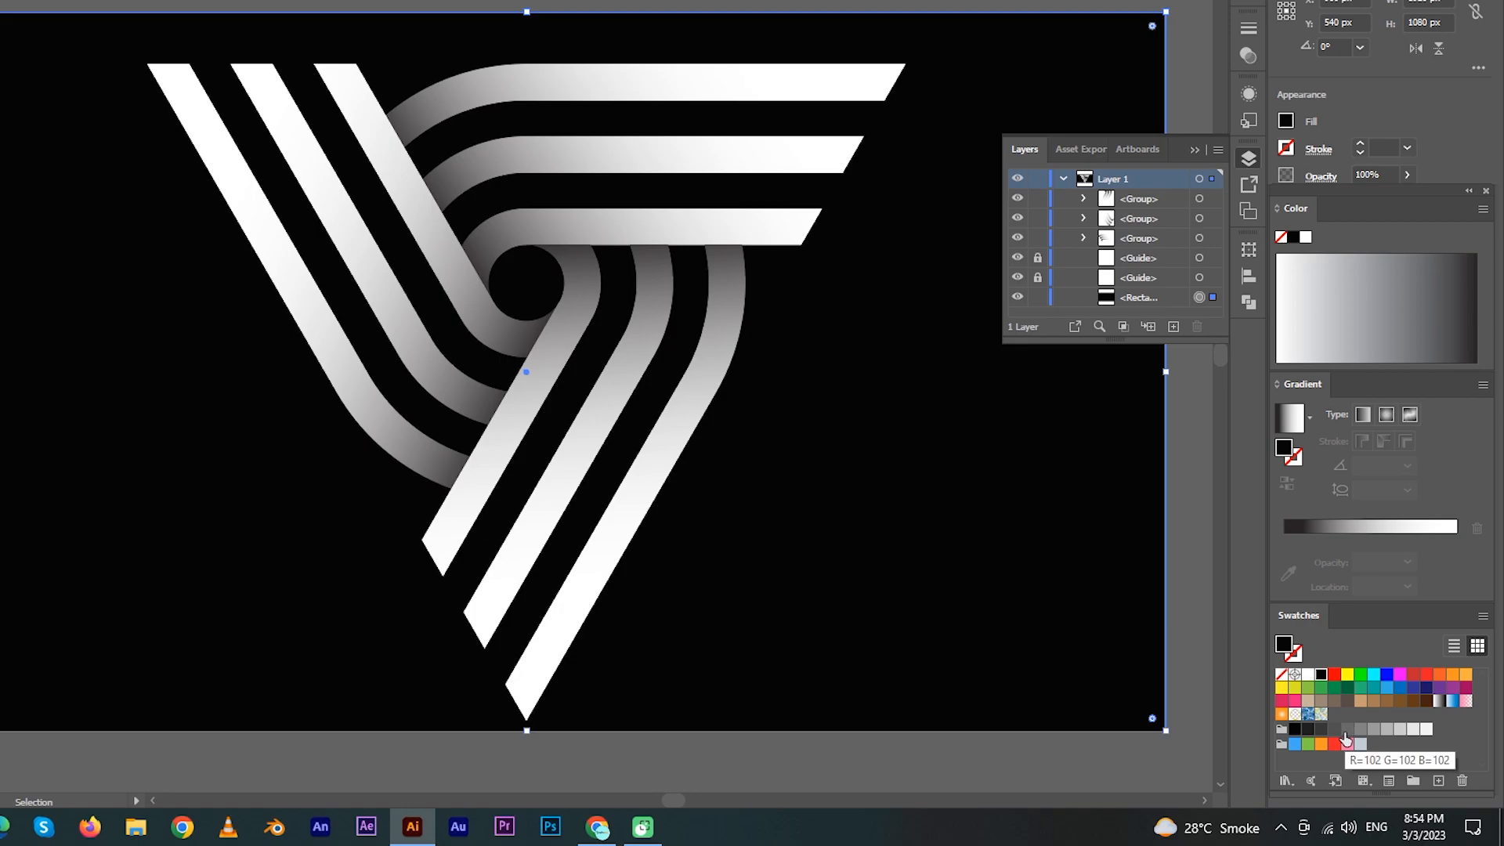
click(1346, 731)
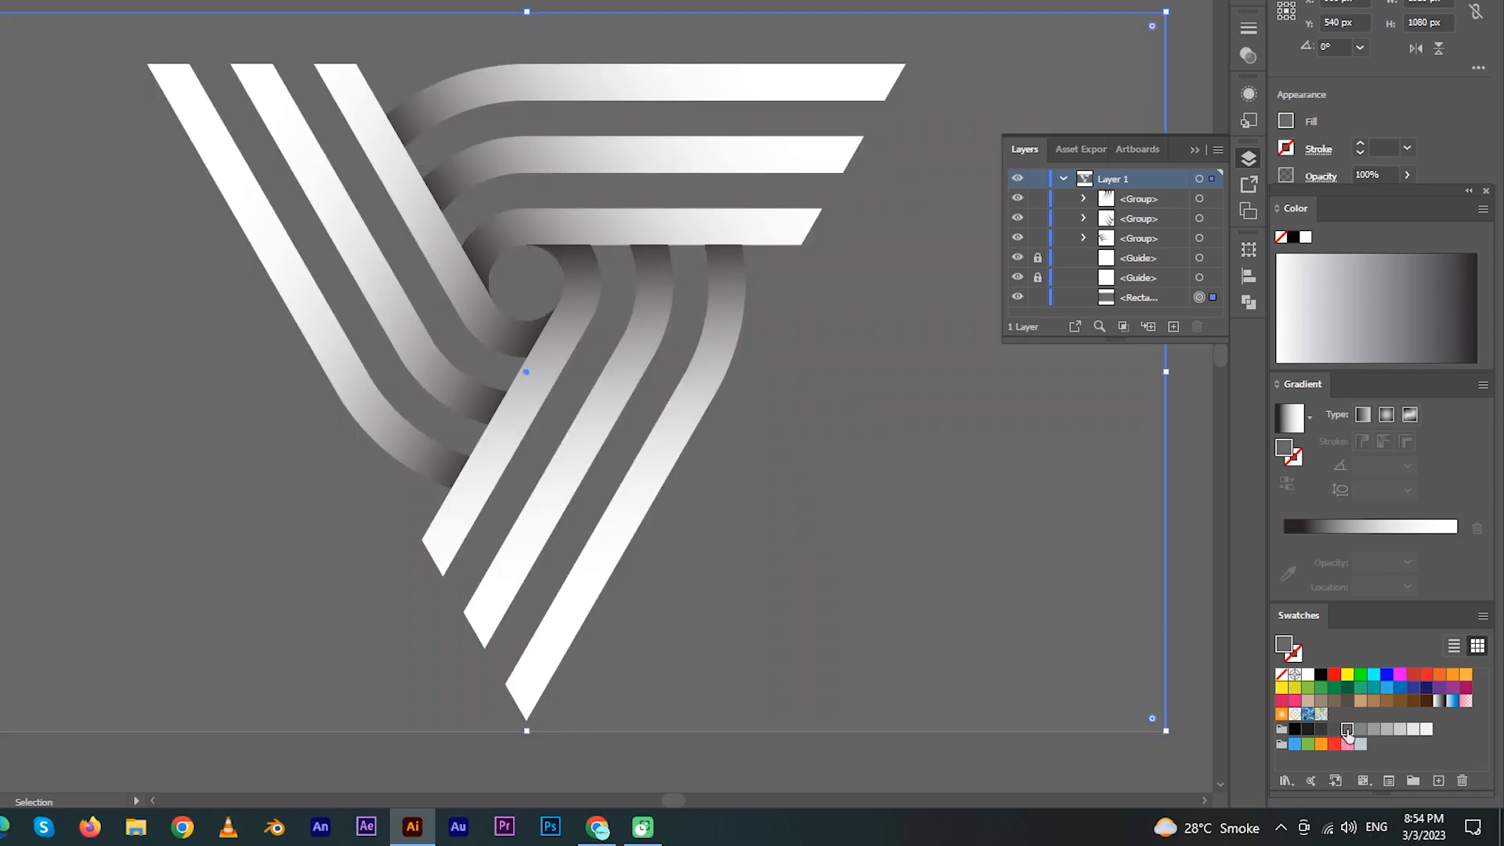
Step: Change the background rectangle's fill to the next darker gray swatch
click(1334, 730)
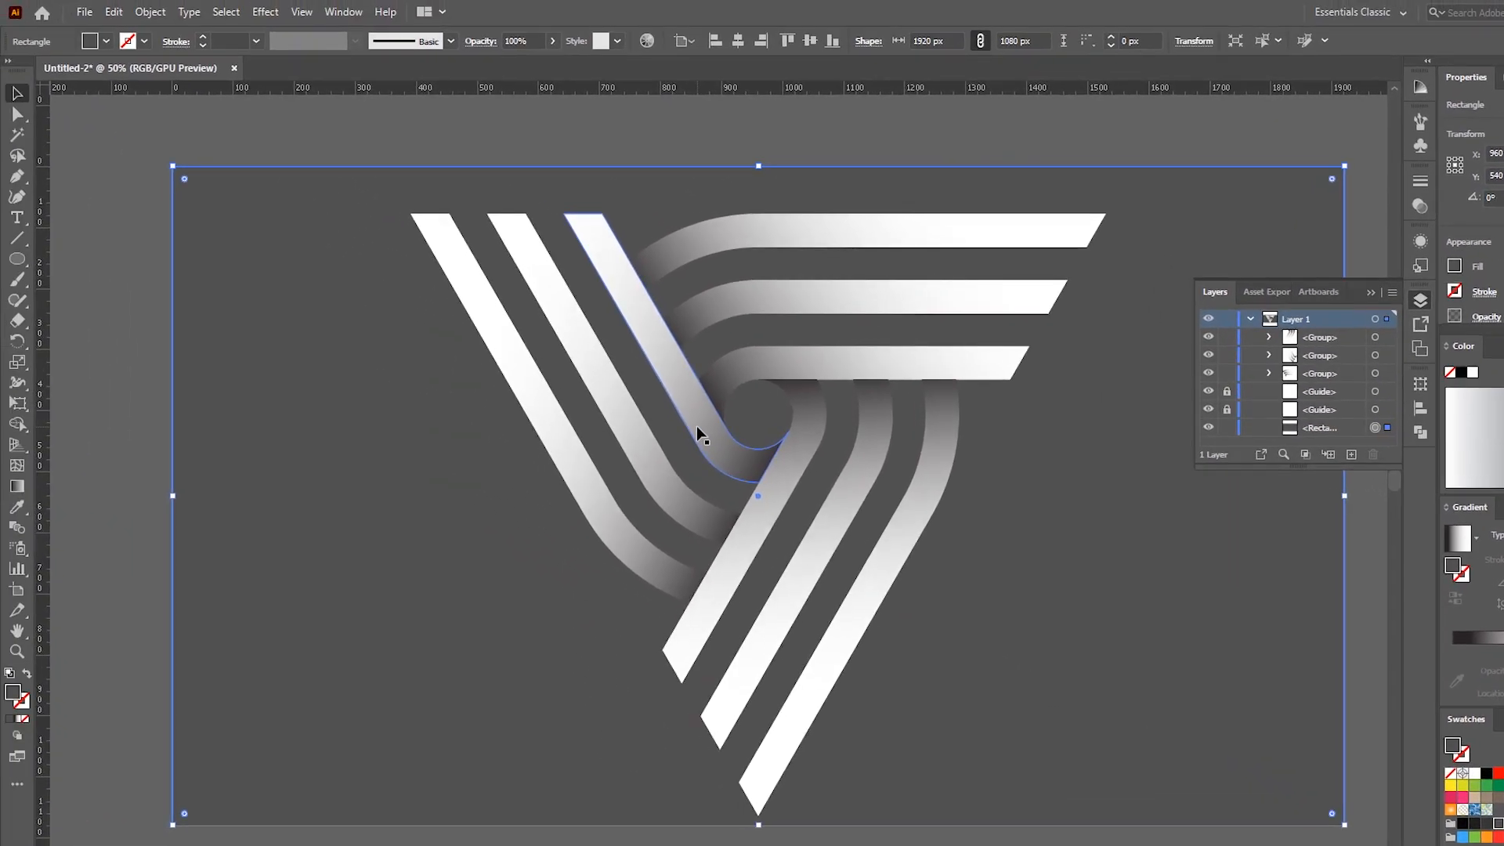
Step: Select all three gradient band groups and give them a black stroke
click(459, 300)
click(697, 431)
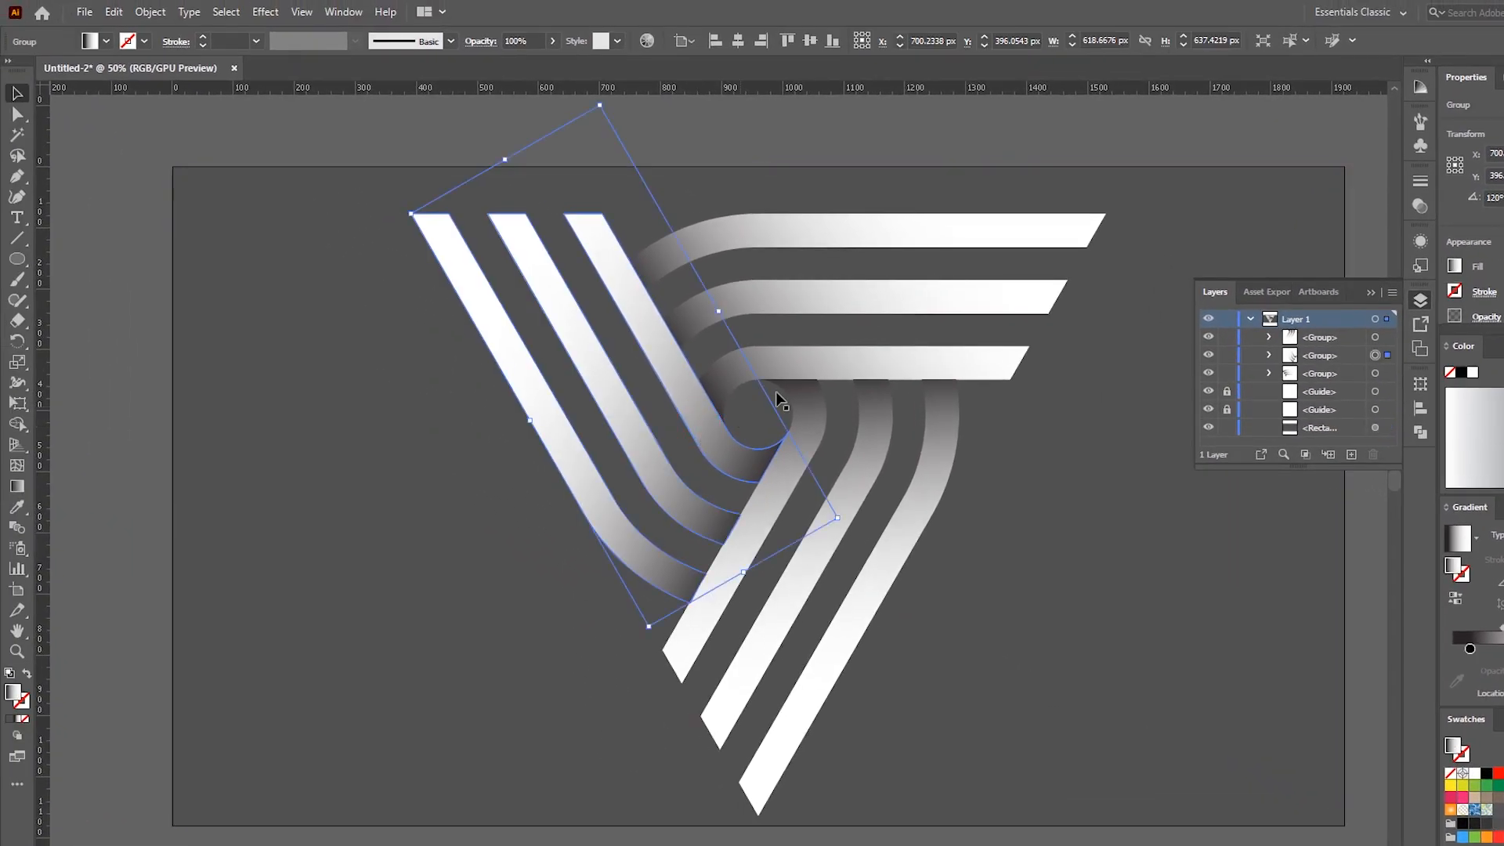
shift+click(885, 291)
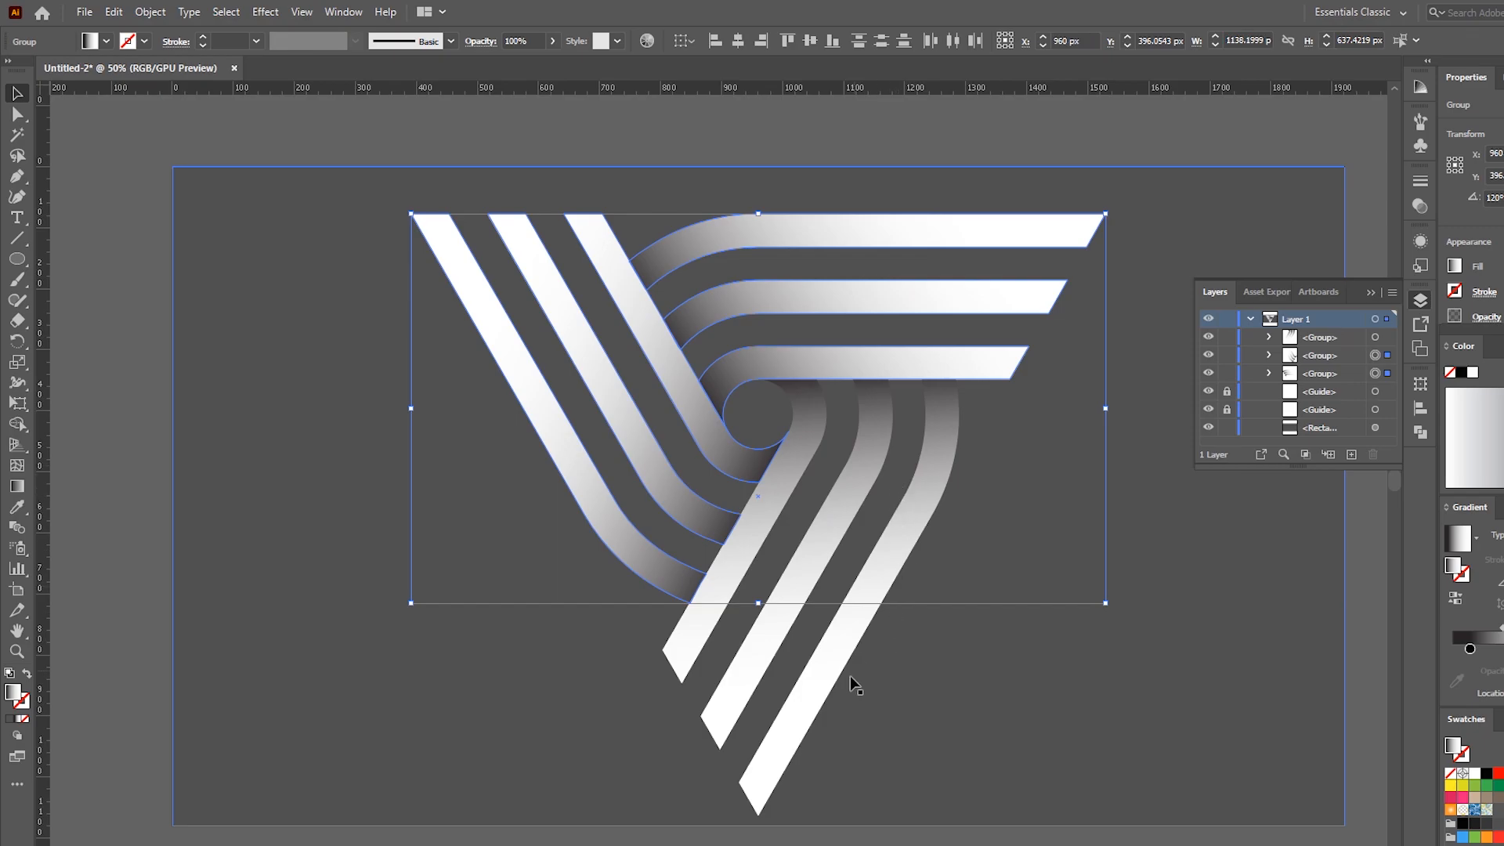
shift+click(829, 687)
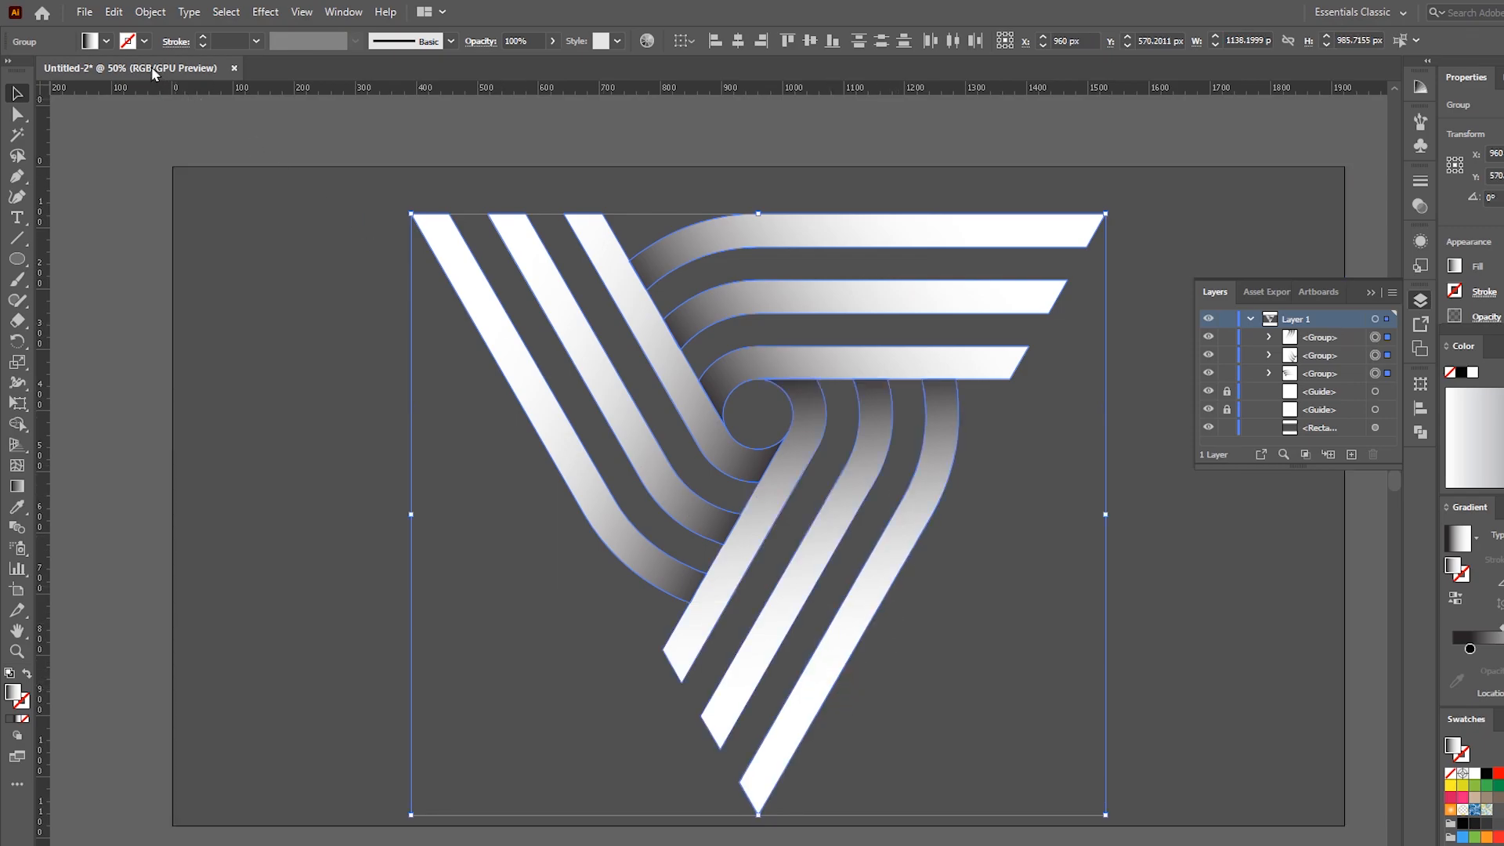
click(144, 42)
click(48, 70)
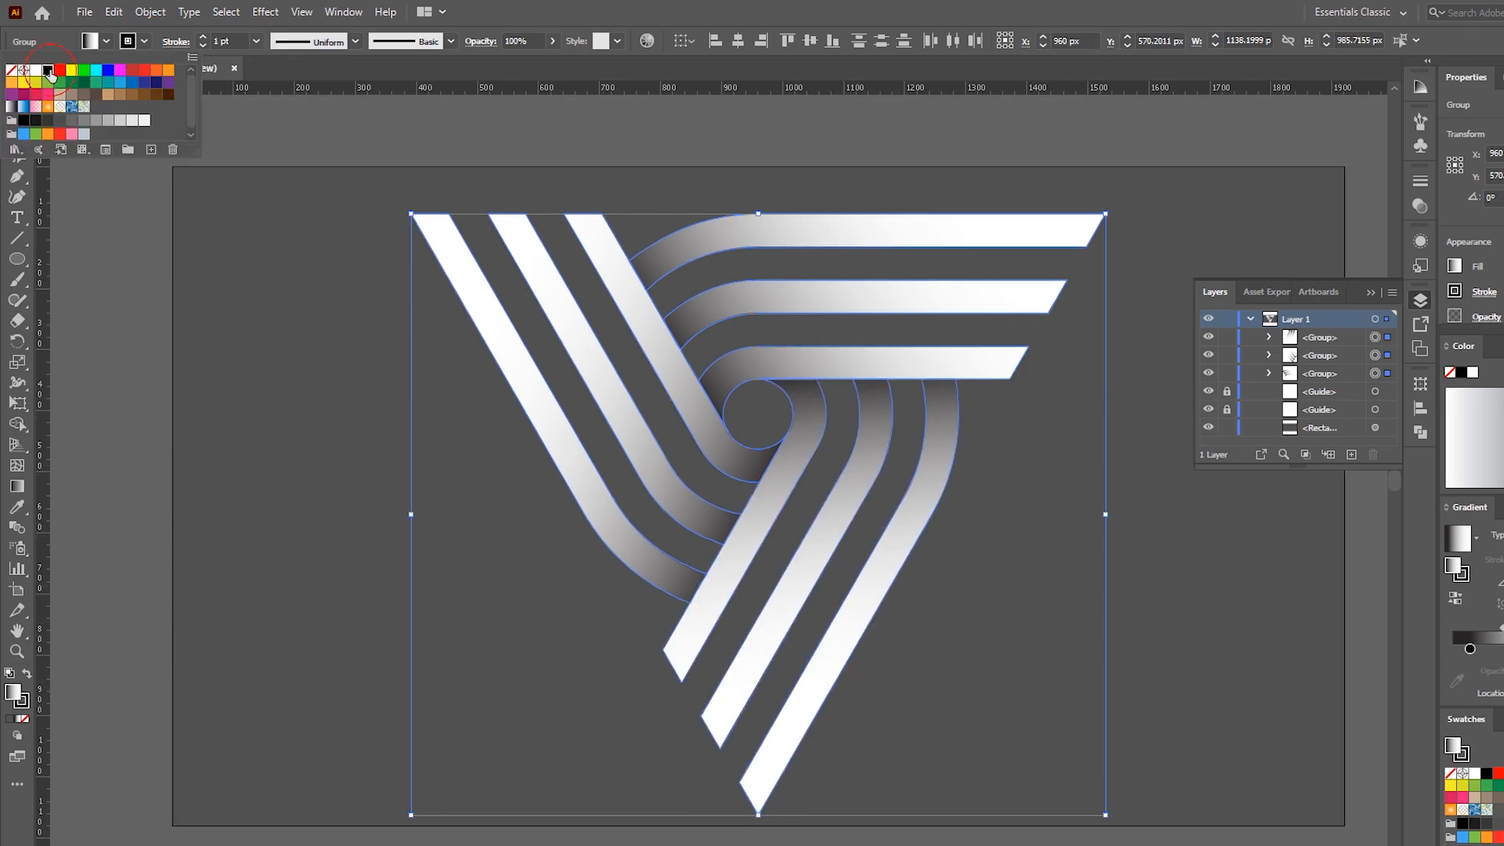
Step: Increase the stroke weight of the three band groups to 14 pt and deselect them
click(206, 37)
click(205, 37)
click(205, 36)
click(206, 37)
click(205, 37)
click(205, 37)
click(205, 37)
click(206, 36)
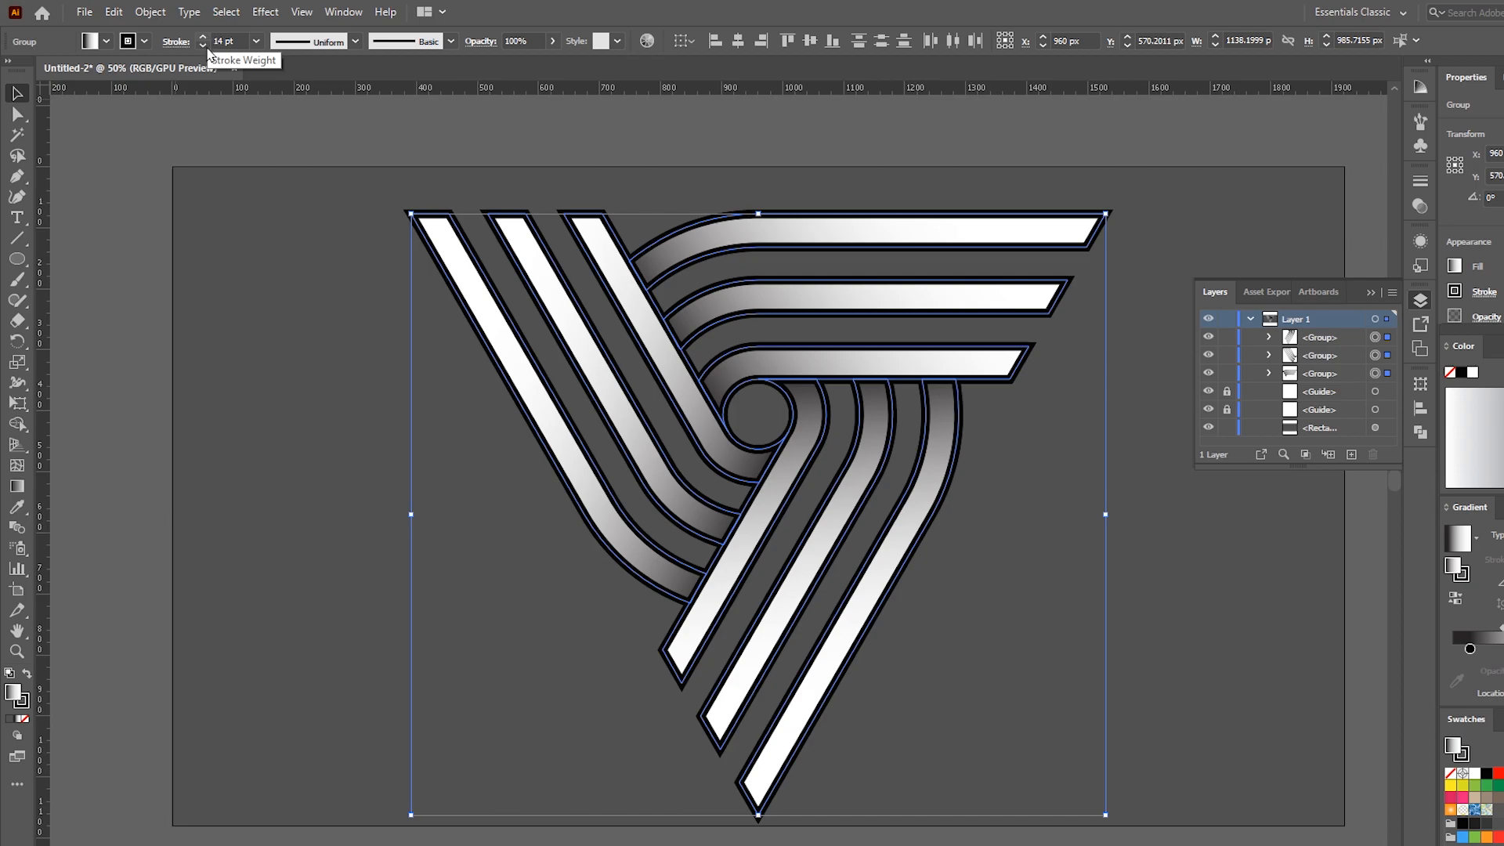
click(157, 128)
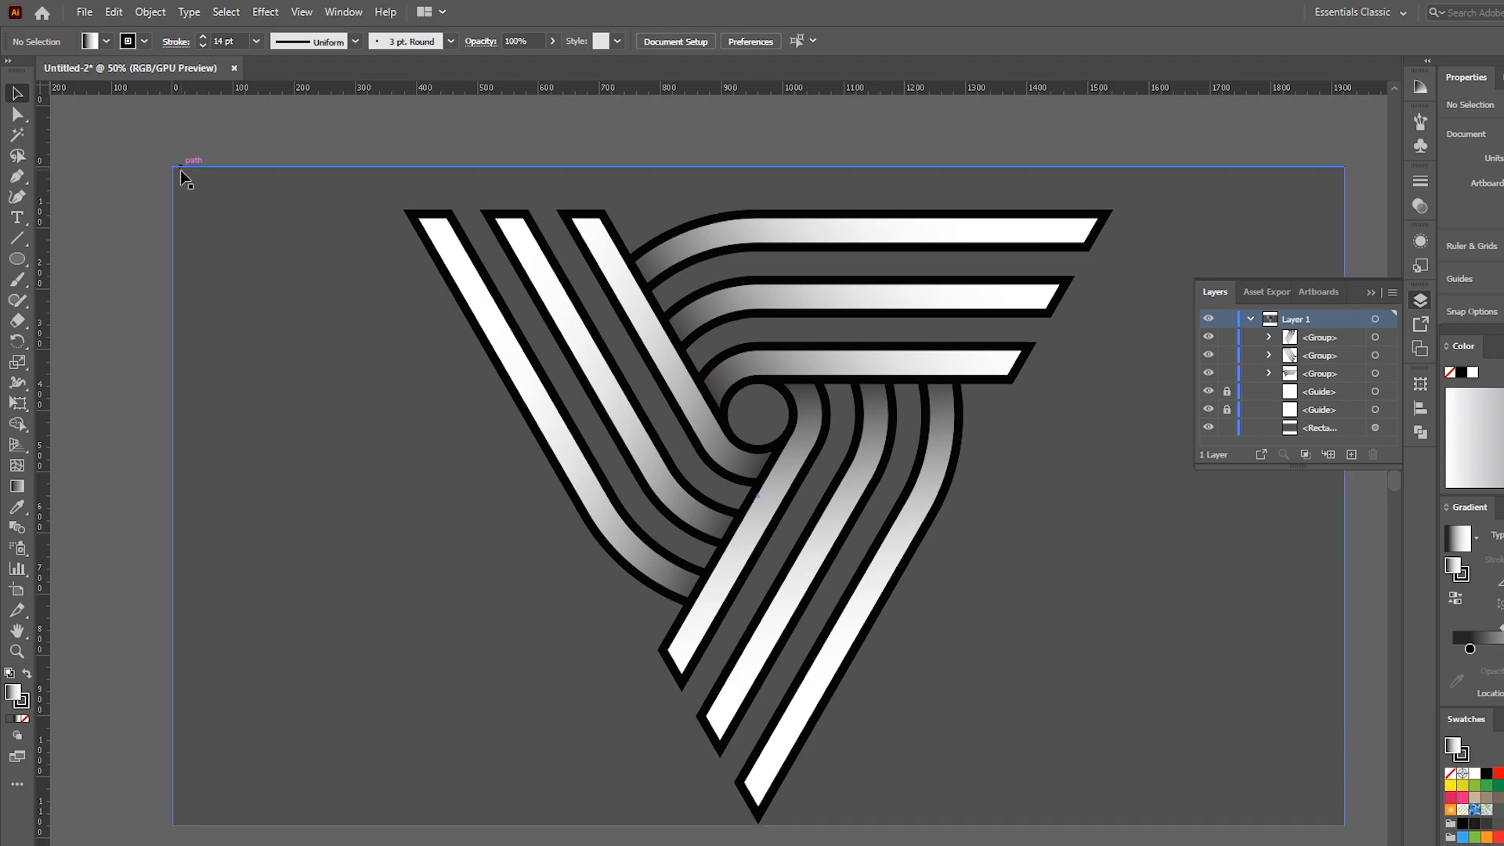
Step: Lock the background rectangle and move the three band groups up about 20 px, finishing with nothing selected and the layer list collapsed
click(1227, 428)
drag(392, 205, 679, 357)
drag(1112, 796, 1112, 796)
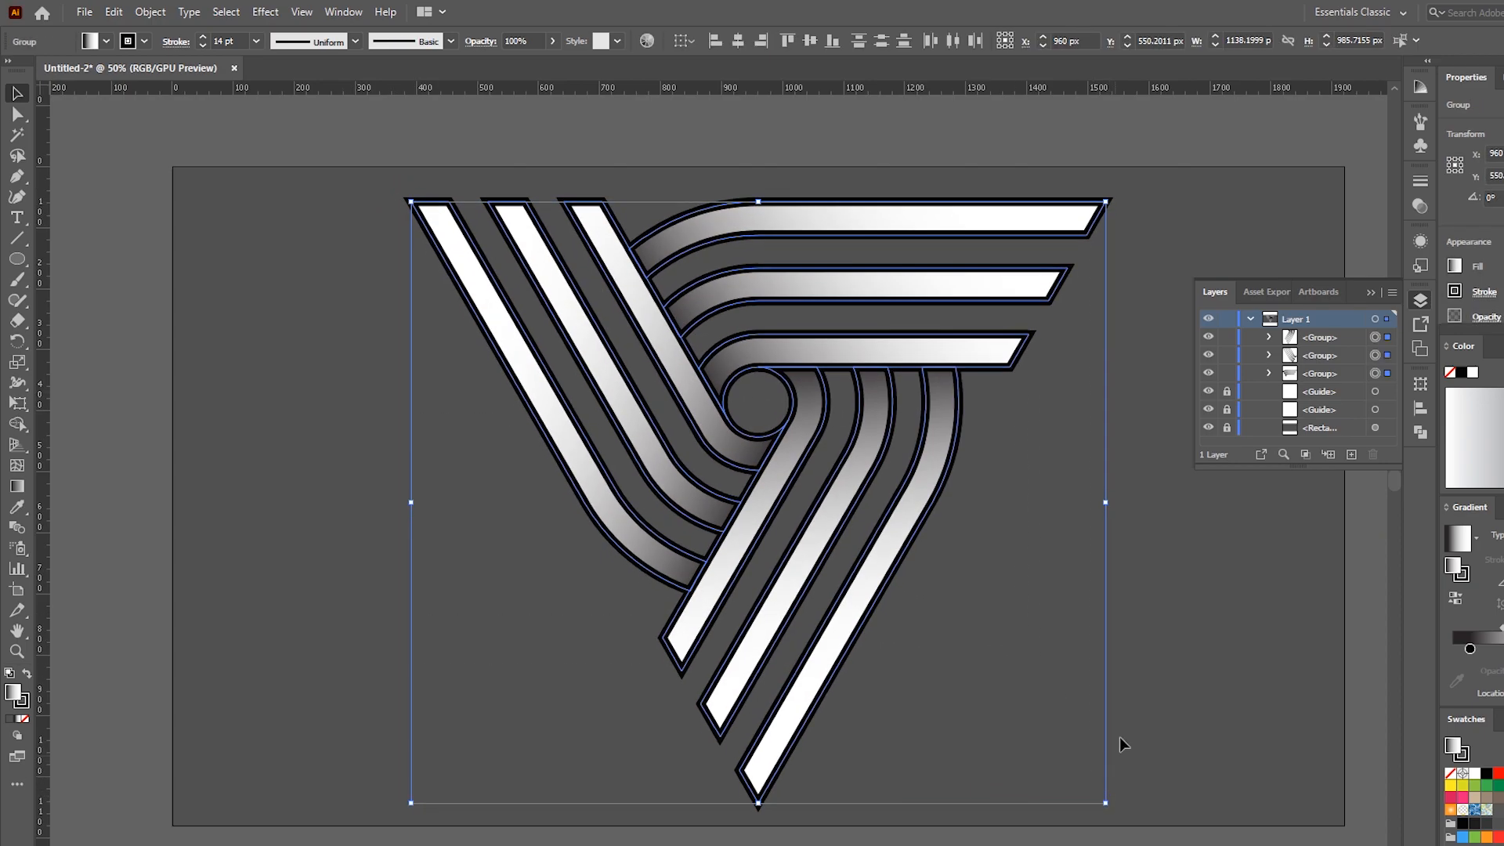
click(1214, 602)
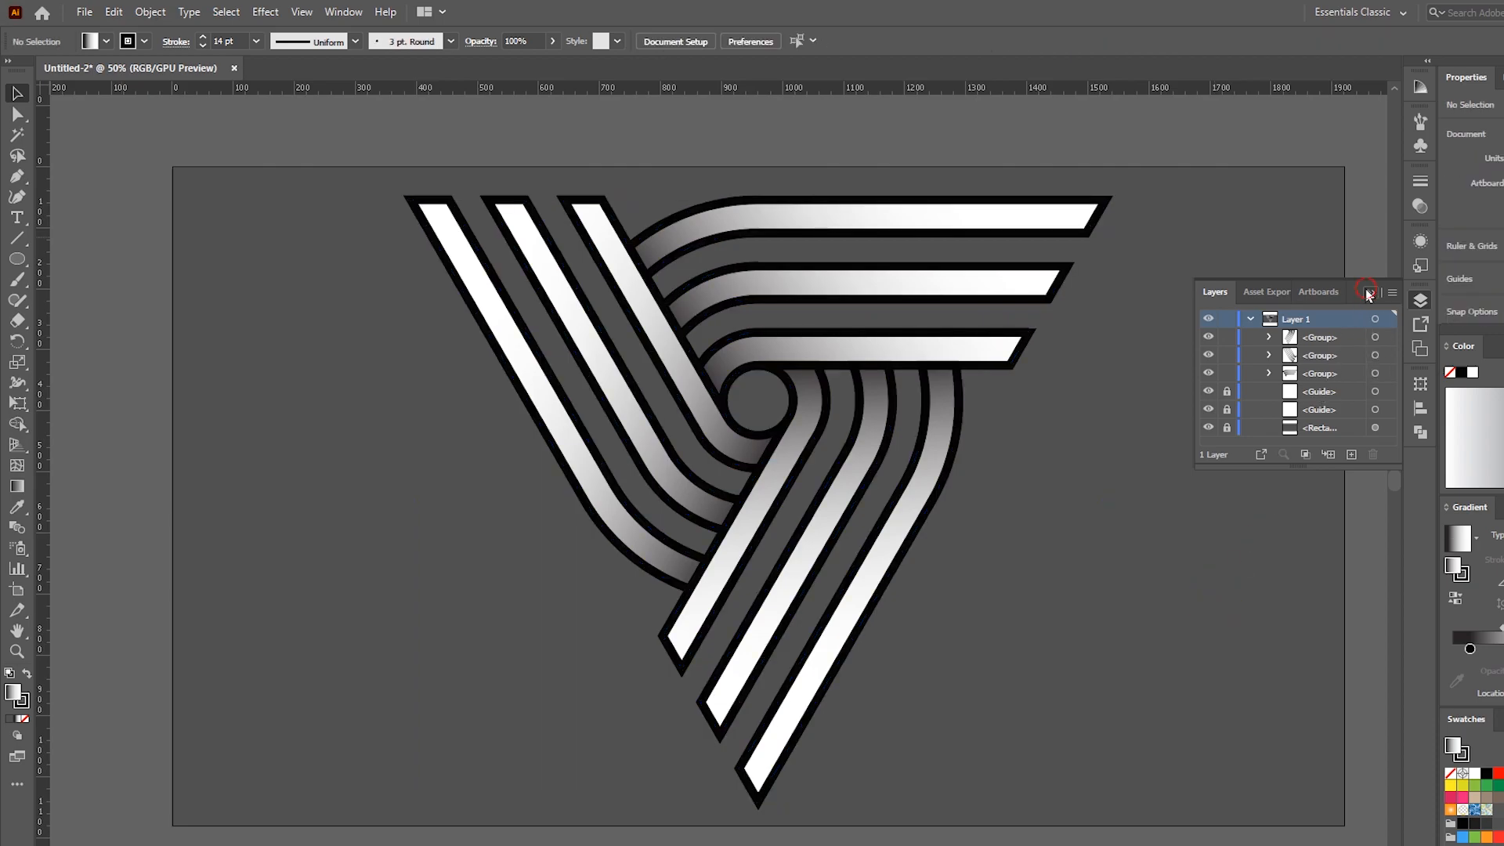
click(1369, 294)
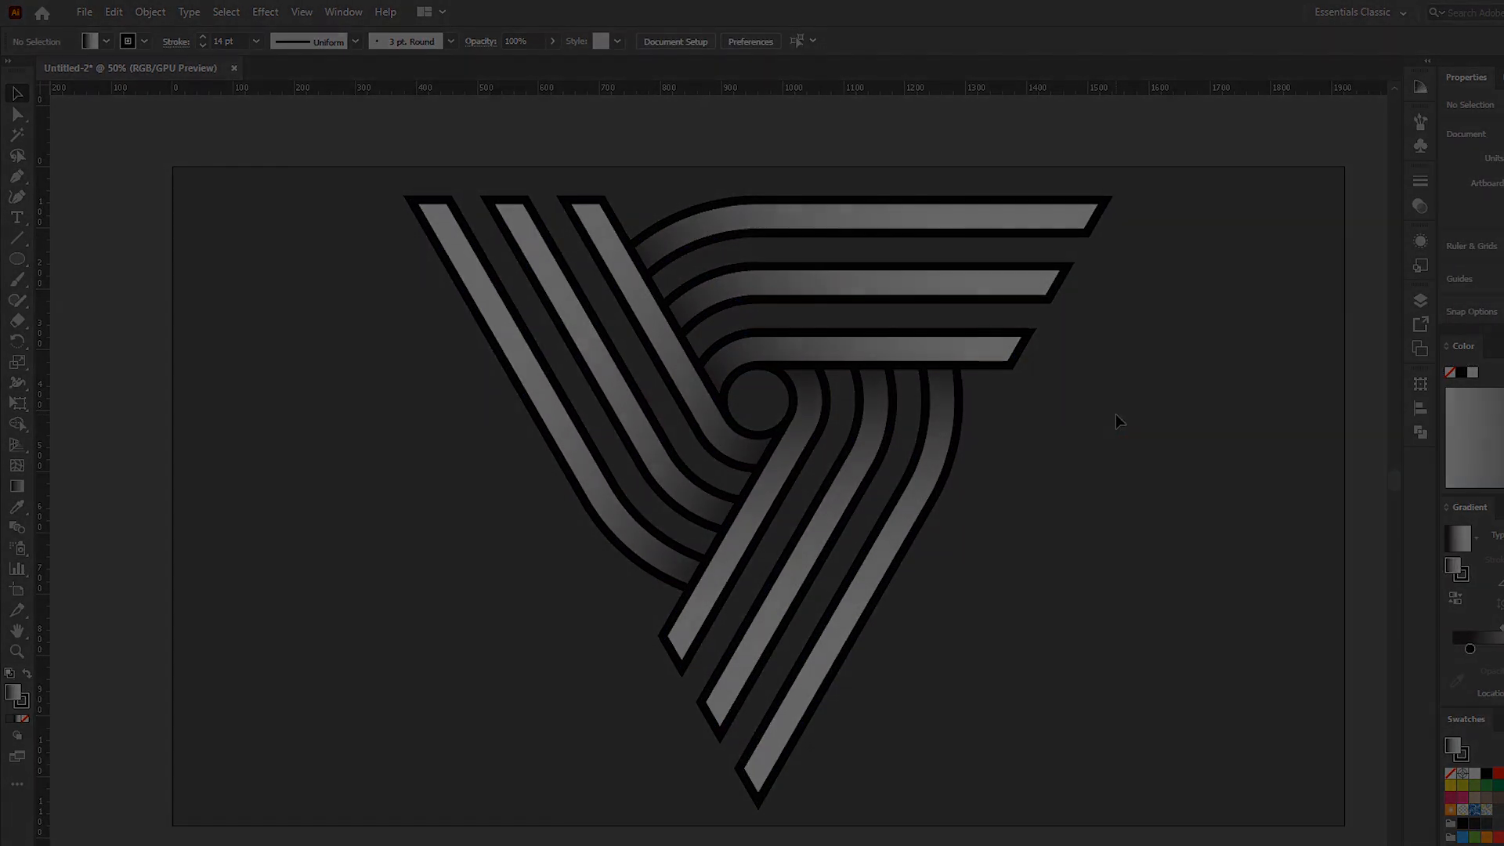